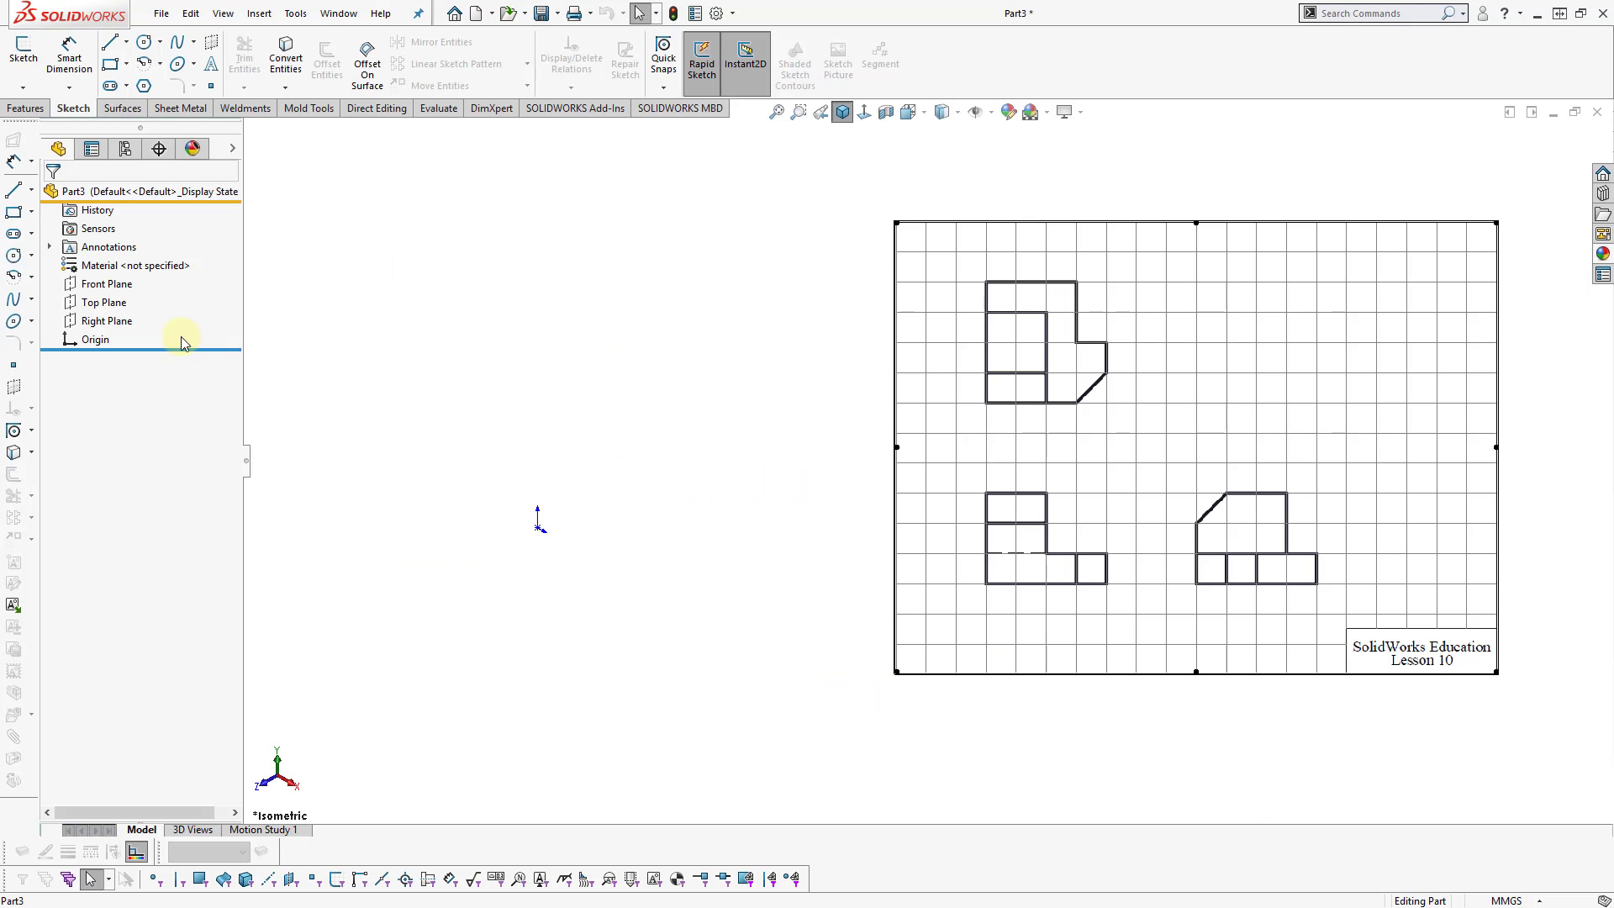
# Start a new sketch on the Top Plane and switch to the Line tool
pyautogui.click(115, 303)
pyautogui.click(162, 277)
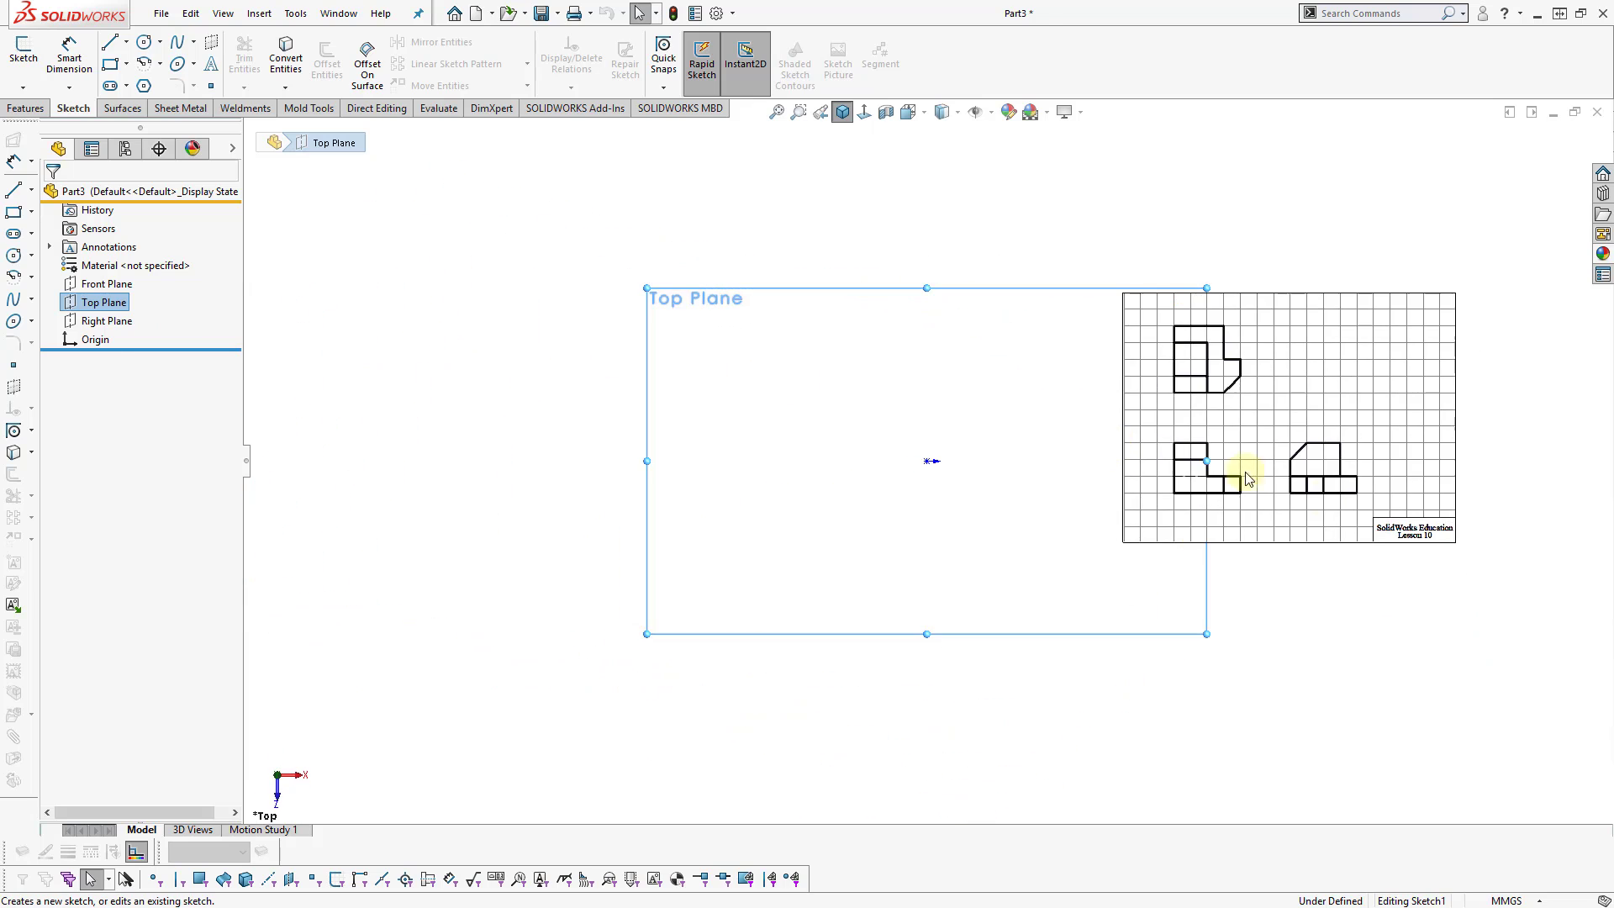
pyautogui.scroll(-3, 1036, 340)
pyautogui.moveTo(768, 313); pyautogui.dragTo(763, 340, button='right')
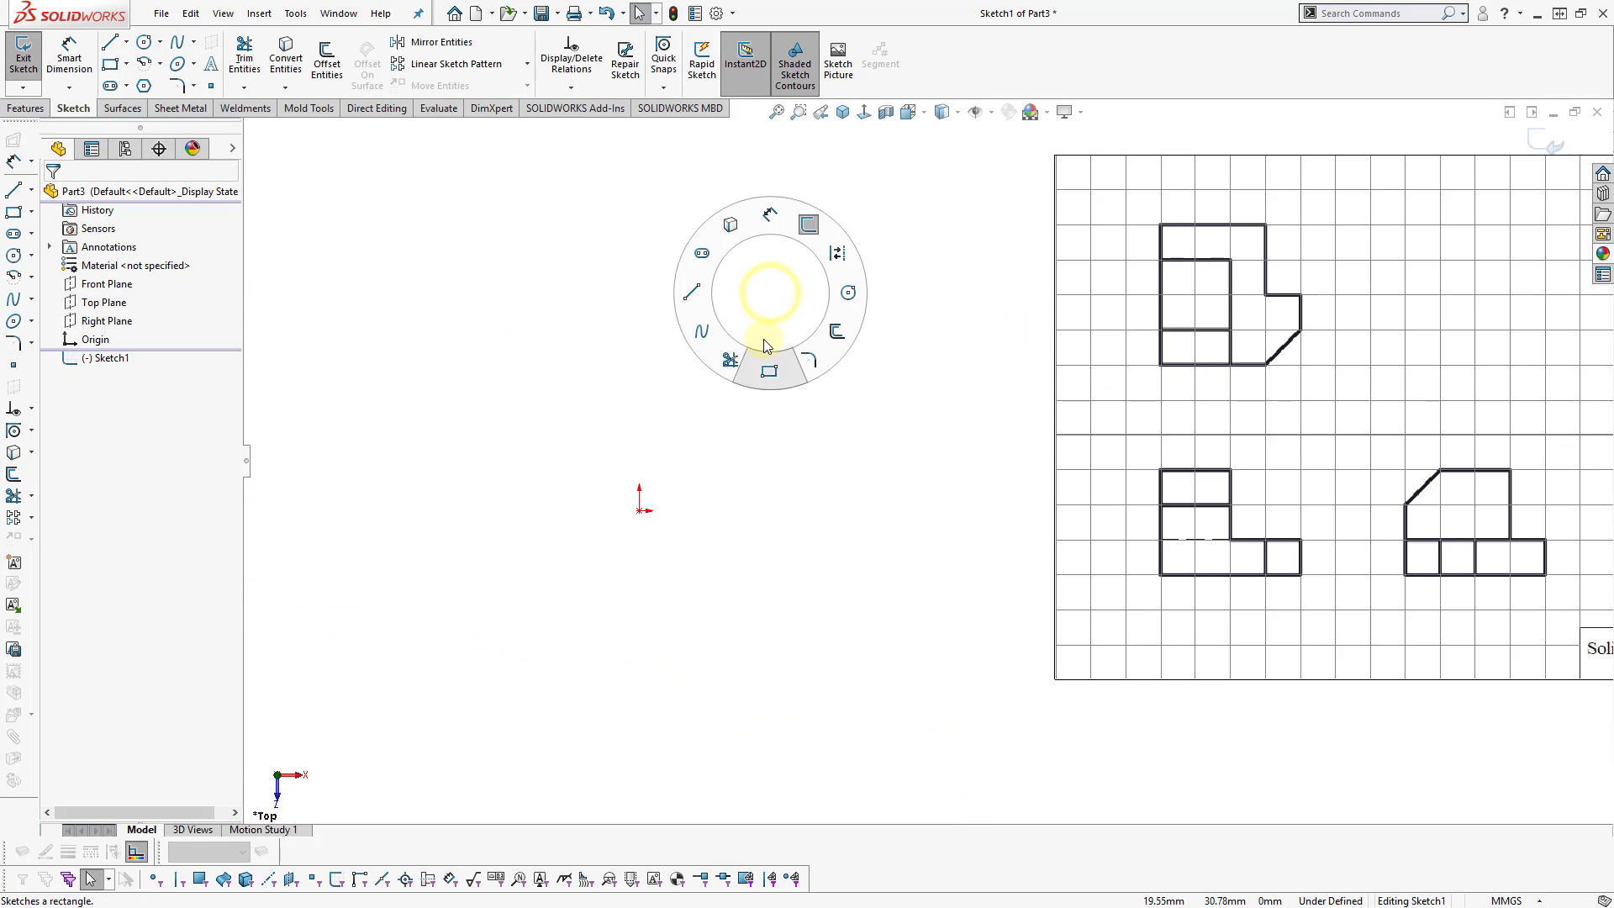
pyautogui.moveTo(764, 472); pyautogui.dragTo(678, 471, button='right')
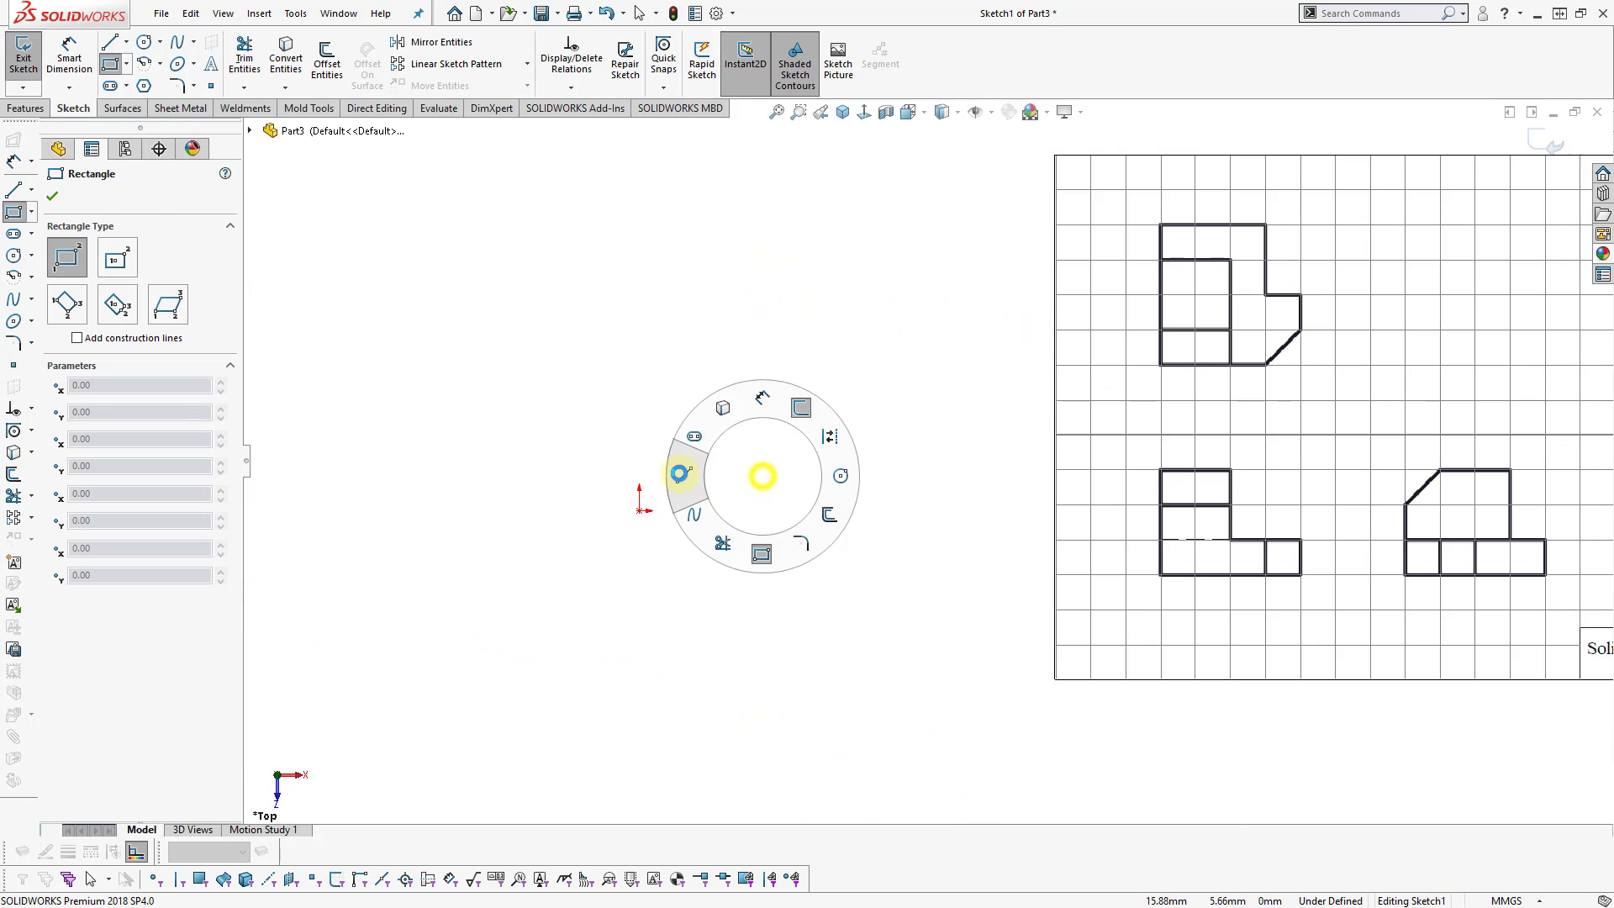
# Draw the closed L-shaped line outline with an angled chamfer corner, starting and ending at the origin
pyautogui.click(640, 511)
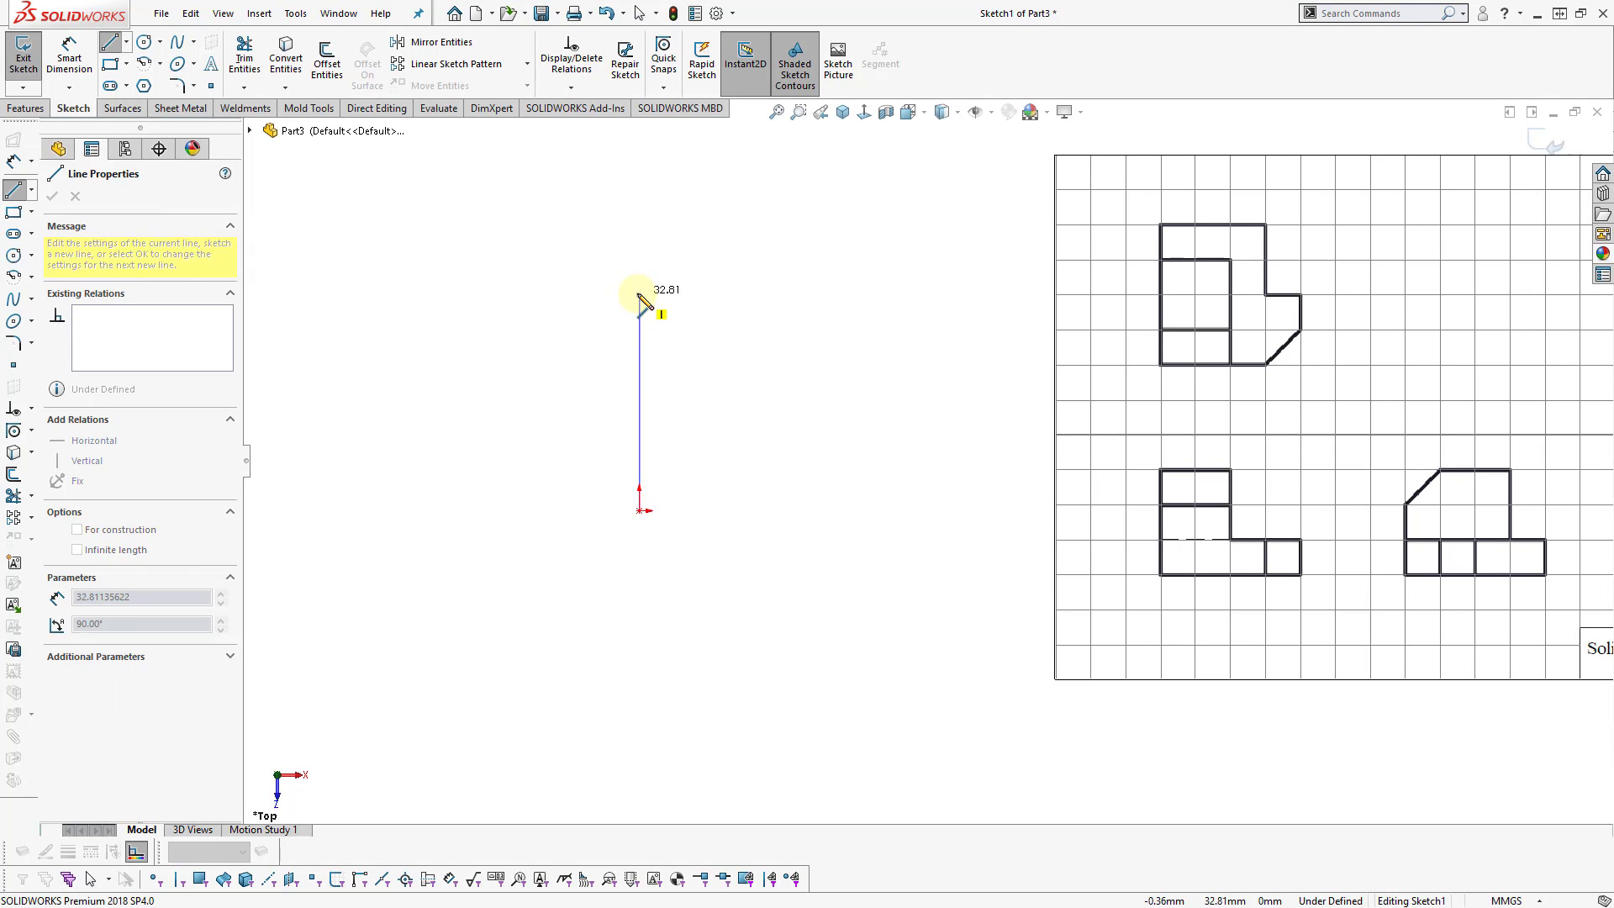
pyautogui.click(639, 292)
pyautogui.click(743, 292)
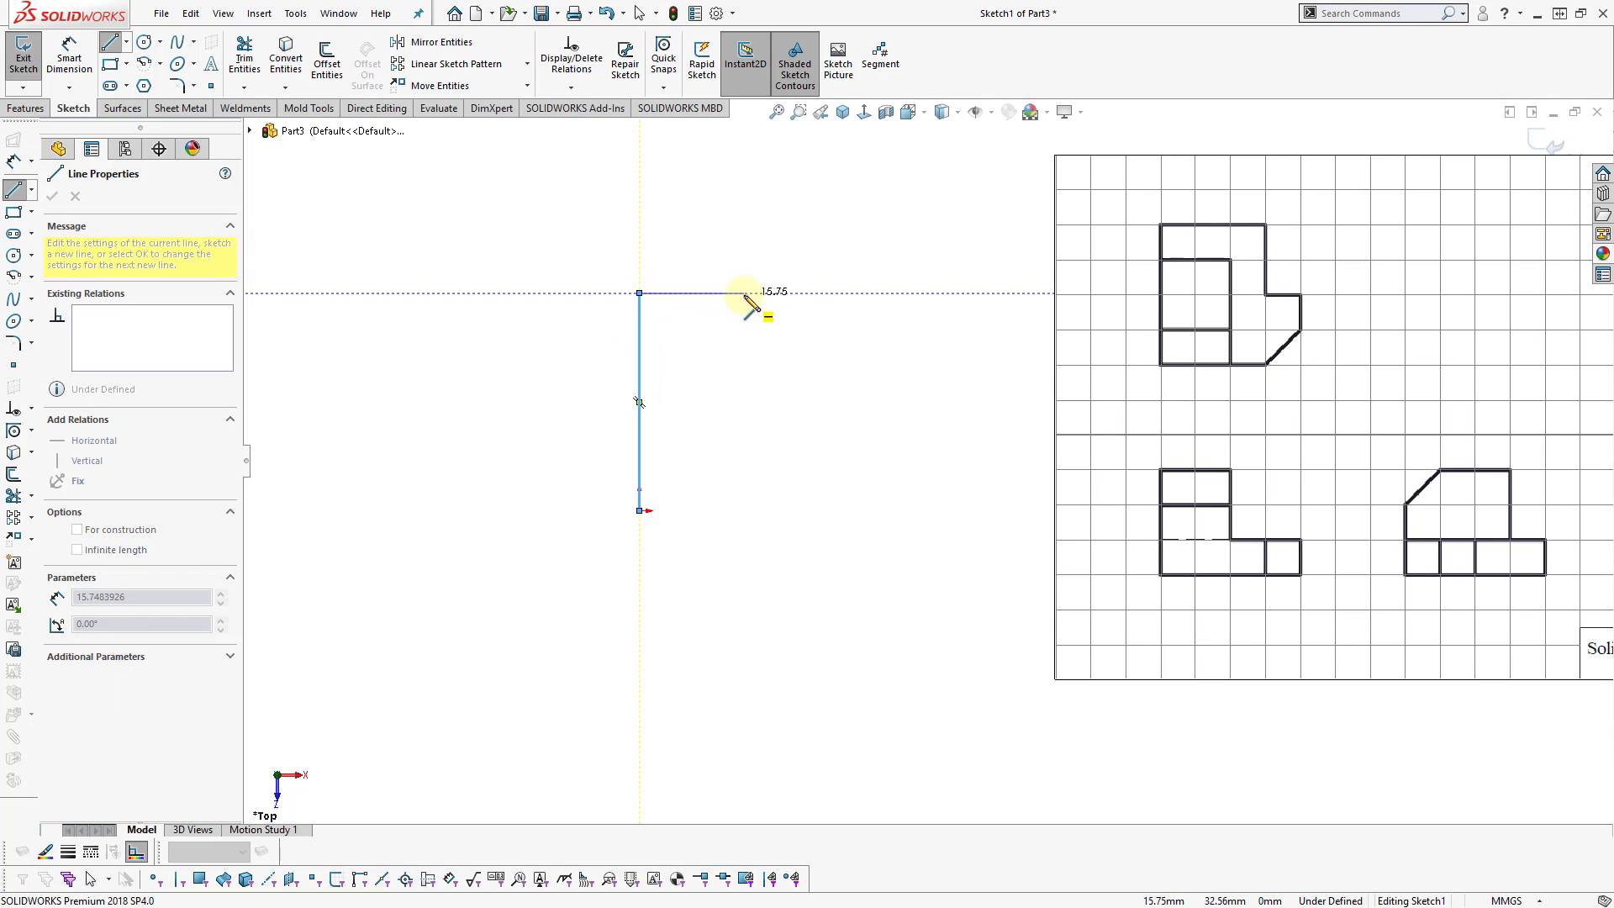
pyautogui.click(743, 390)
pyautogui.click(801, 390)
pyautogui.click(801, 467)
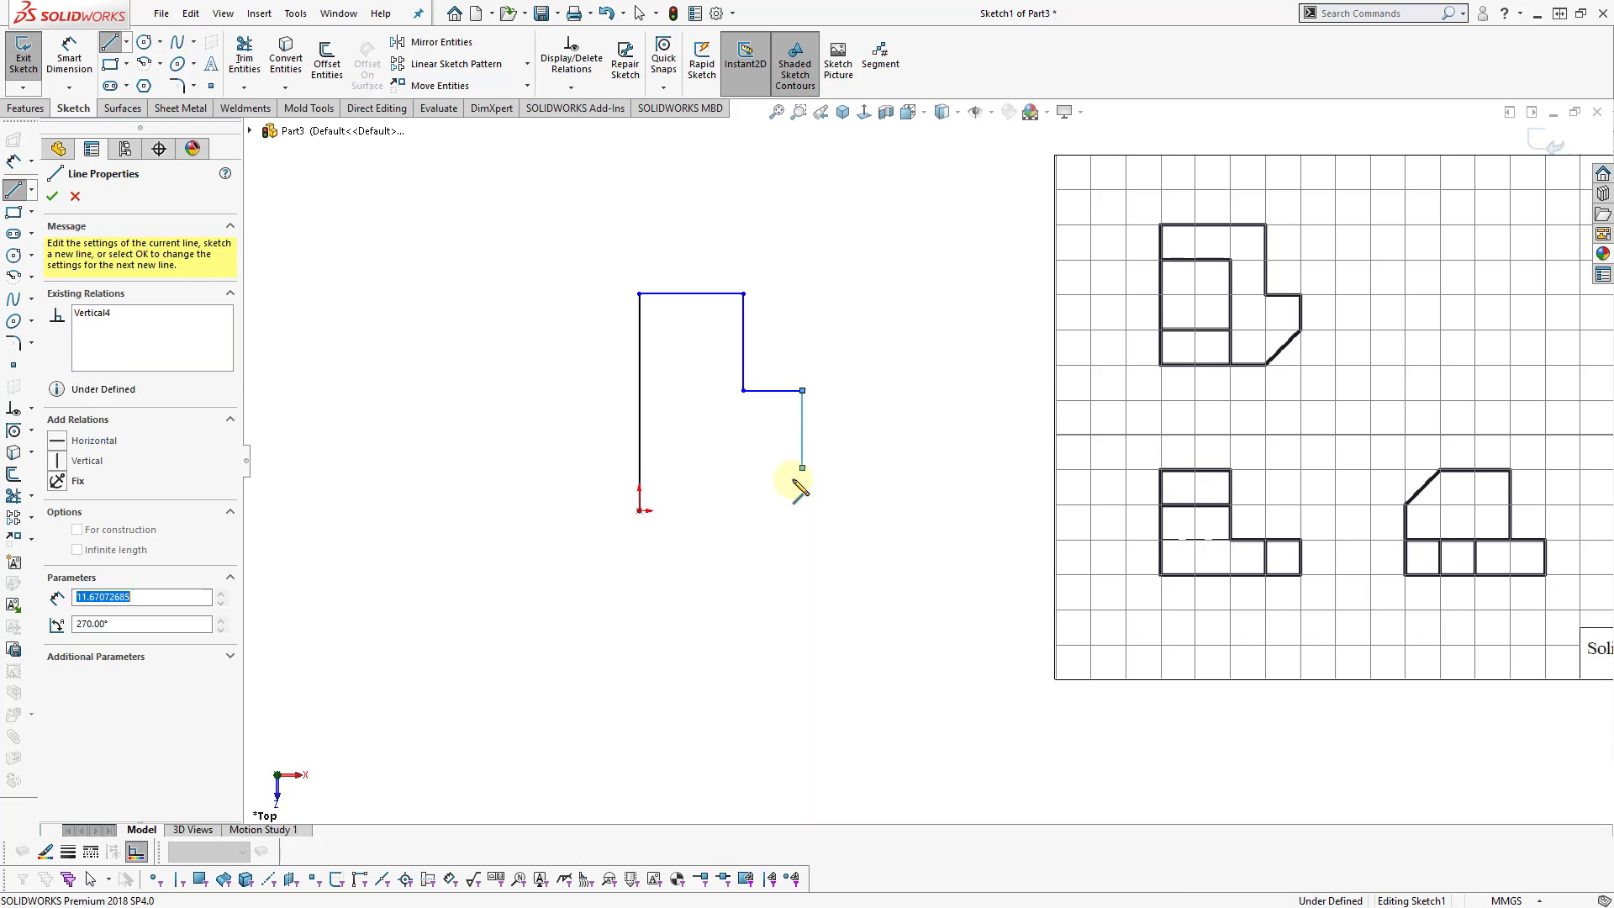
pyautogui.click(762, 510)
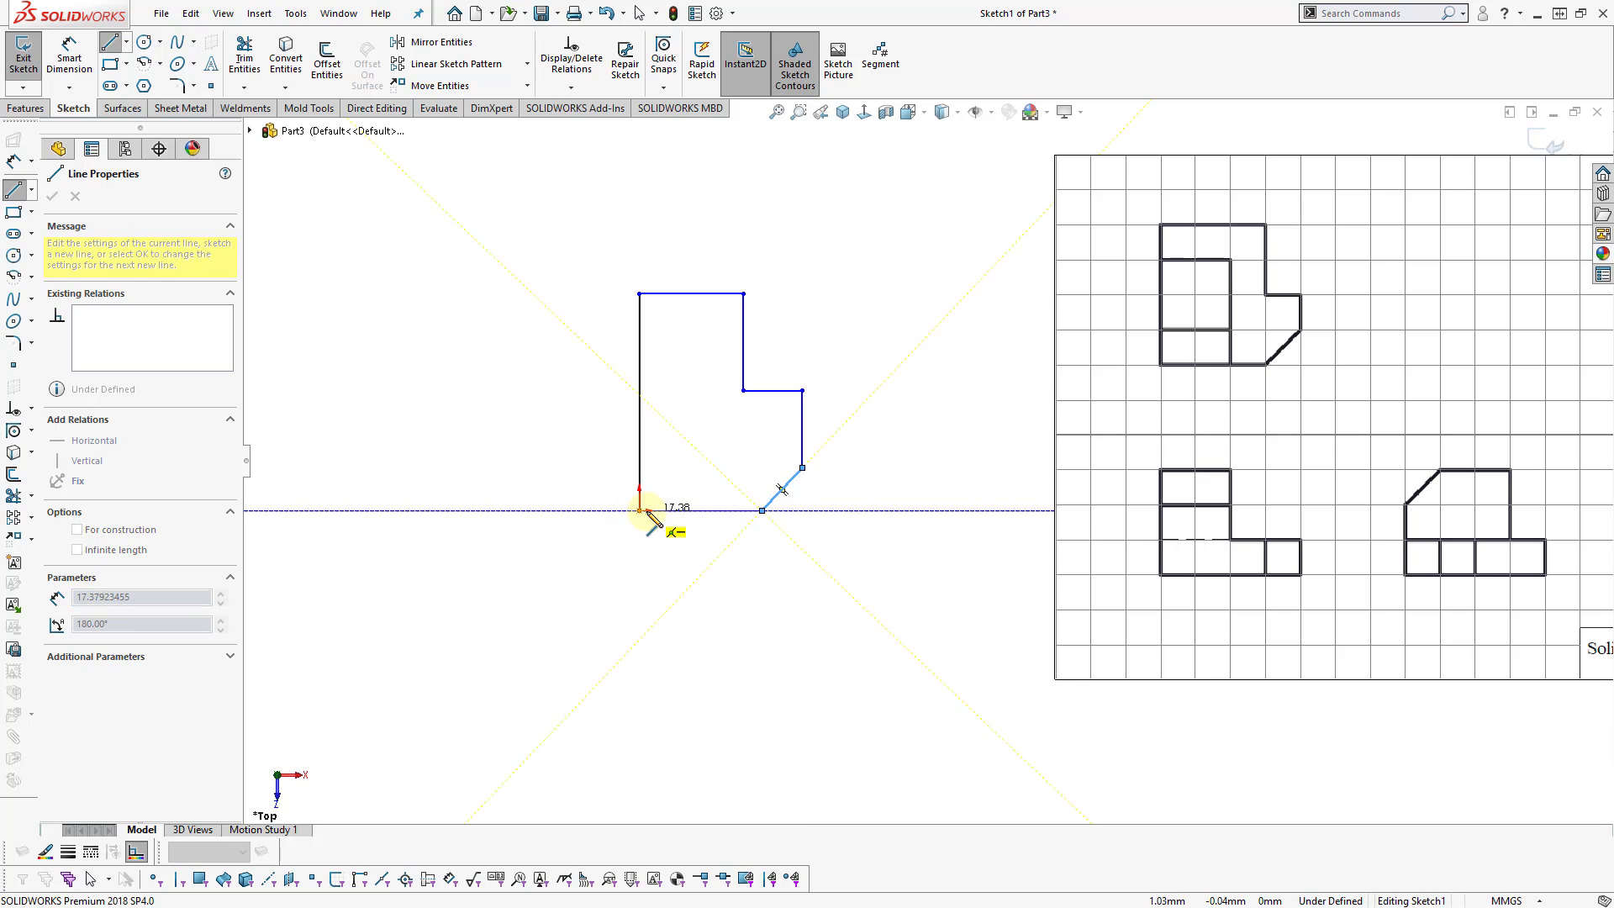
pyautogui.click(639, 510)
pyautogui.press('Escape')
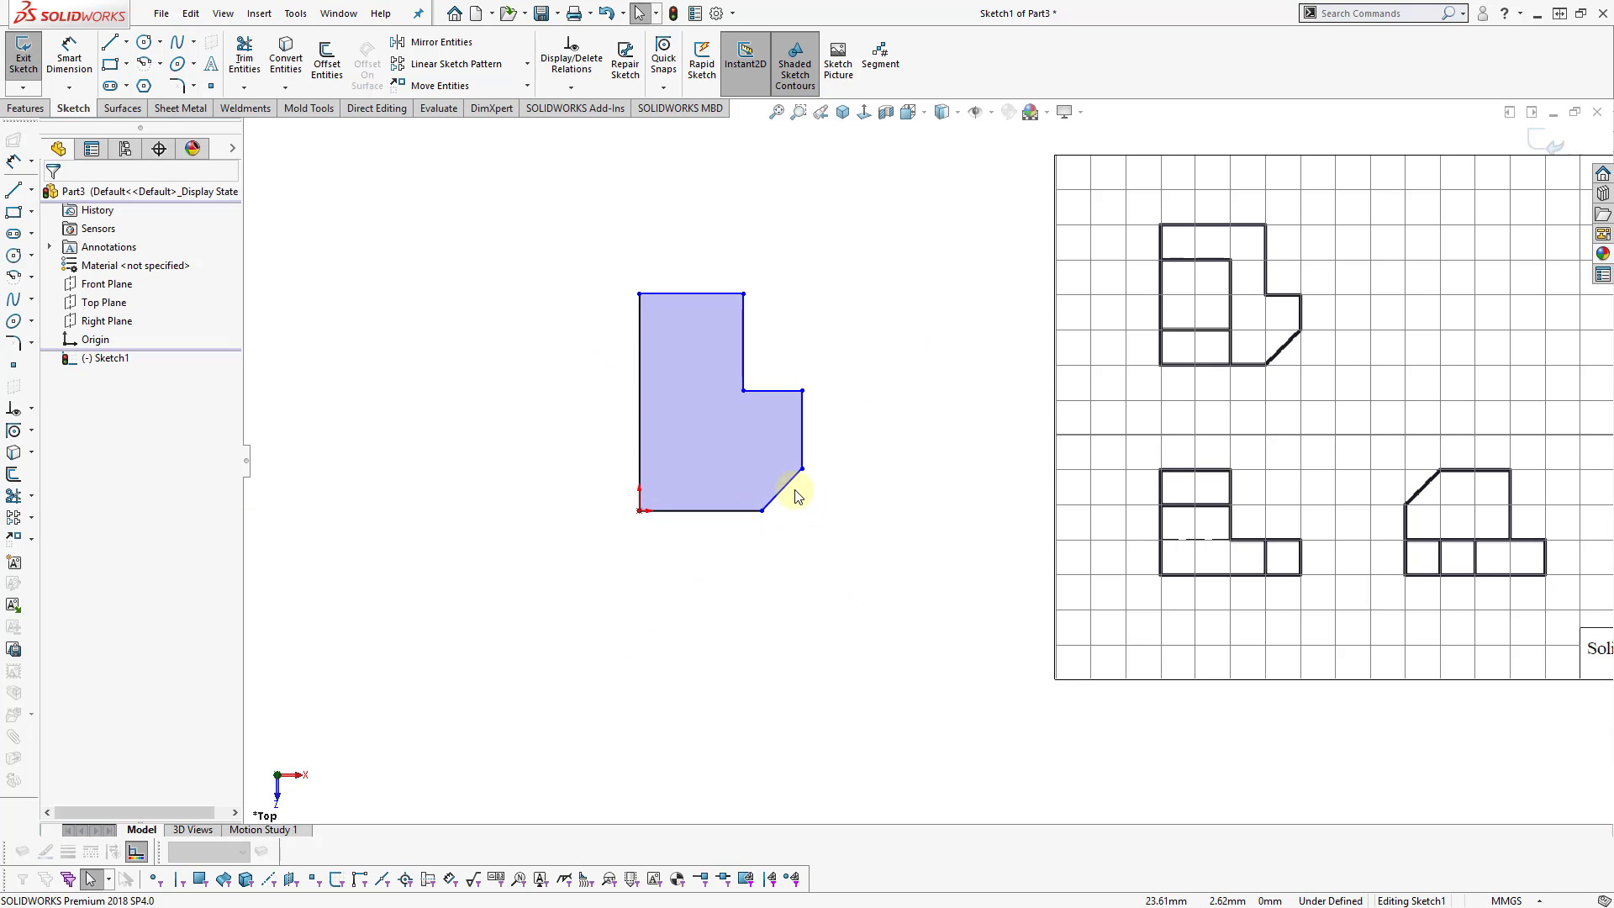
# Dimension the bottom edge at 20, then correct it to 30 mm
pyautogui.scroll(-1, 815, 502)
pyautogui.moveTo(839, 558); pyautogui.dragTo(832, 525, button='right')
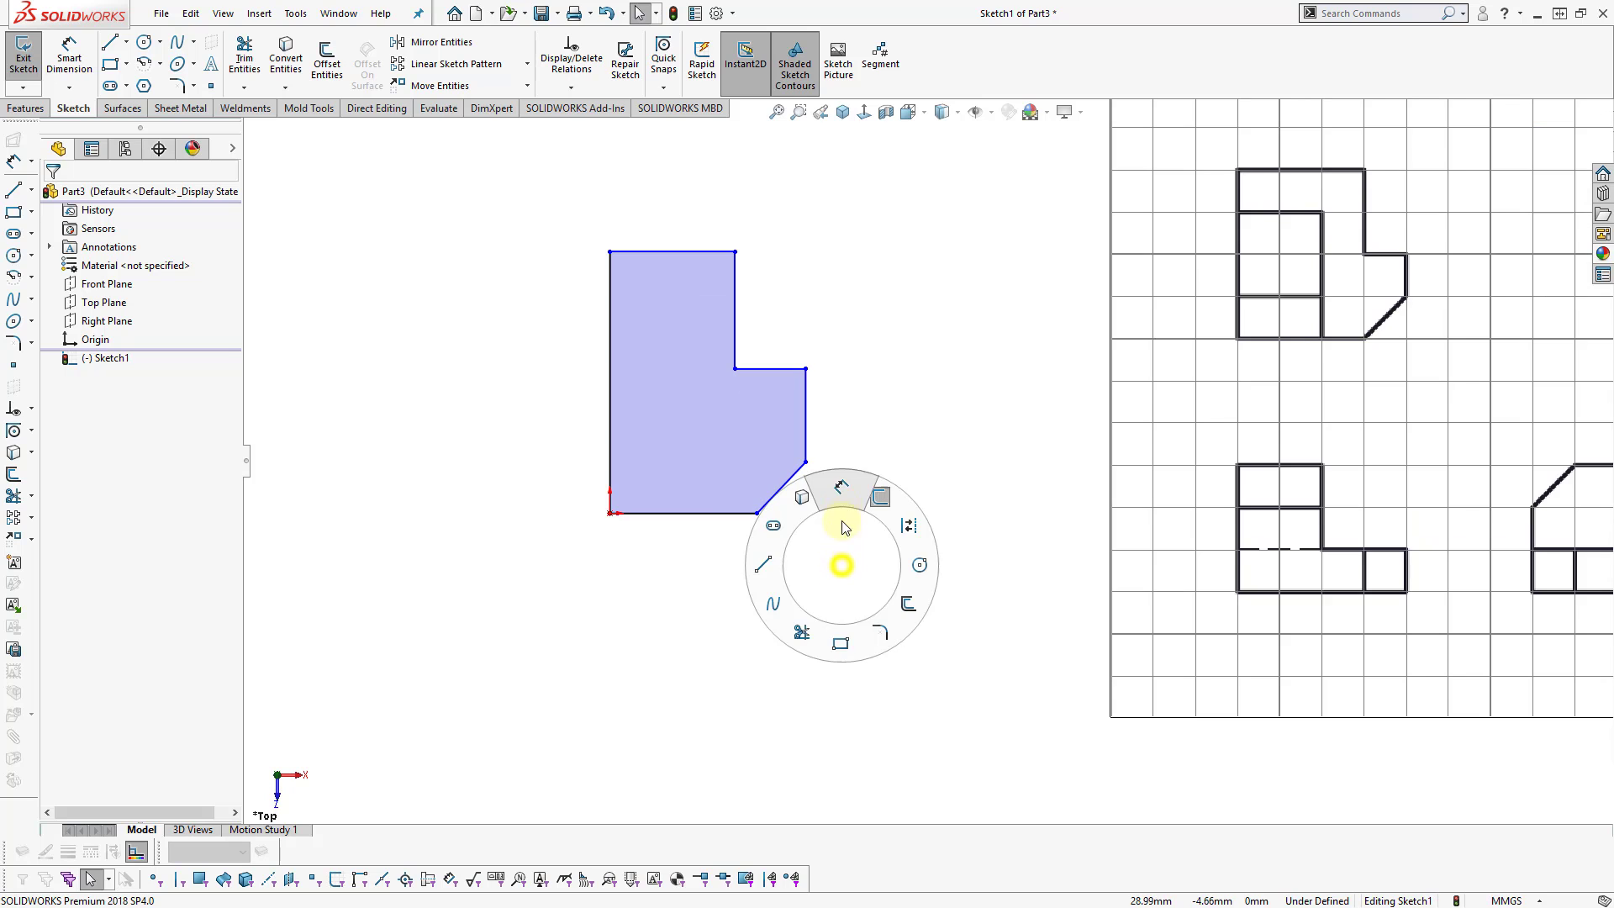
pyautogui.click(718, 512)
pyautogui.click(708, 561)
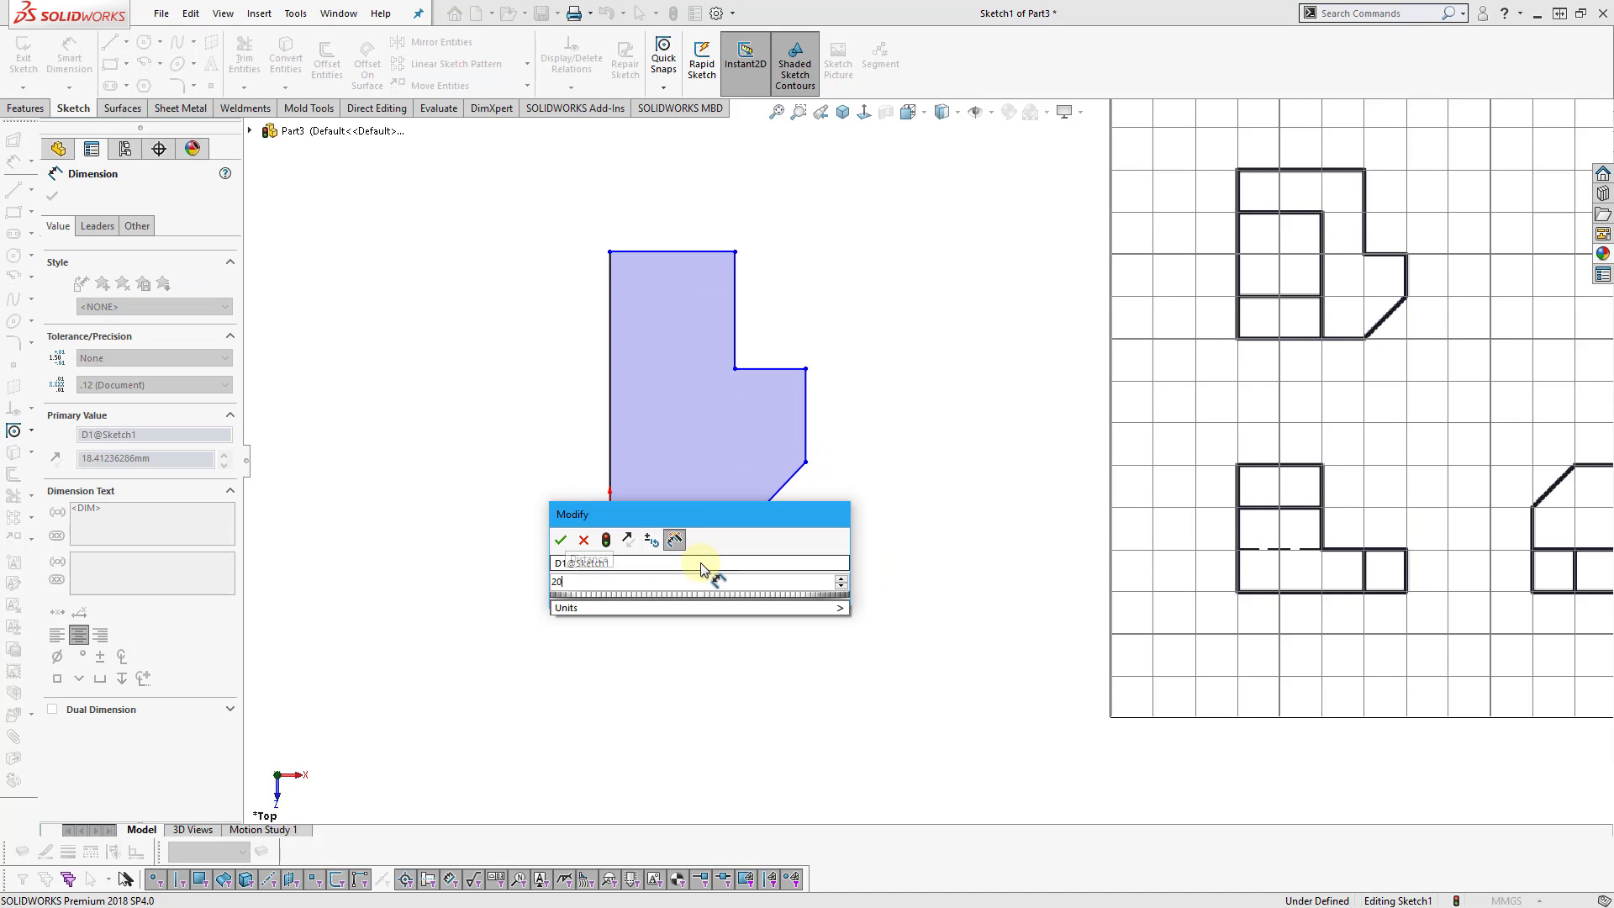
pyautogui.write('20')
pyautogui.press('Return')
pyautogui.press('Escape')
pyautogui.scroll(3, 944, 523)
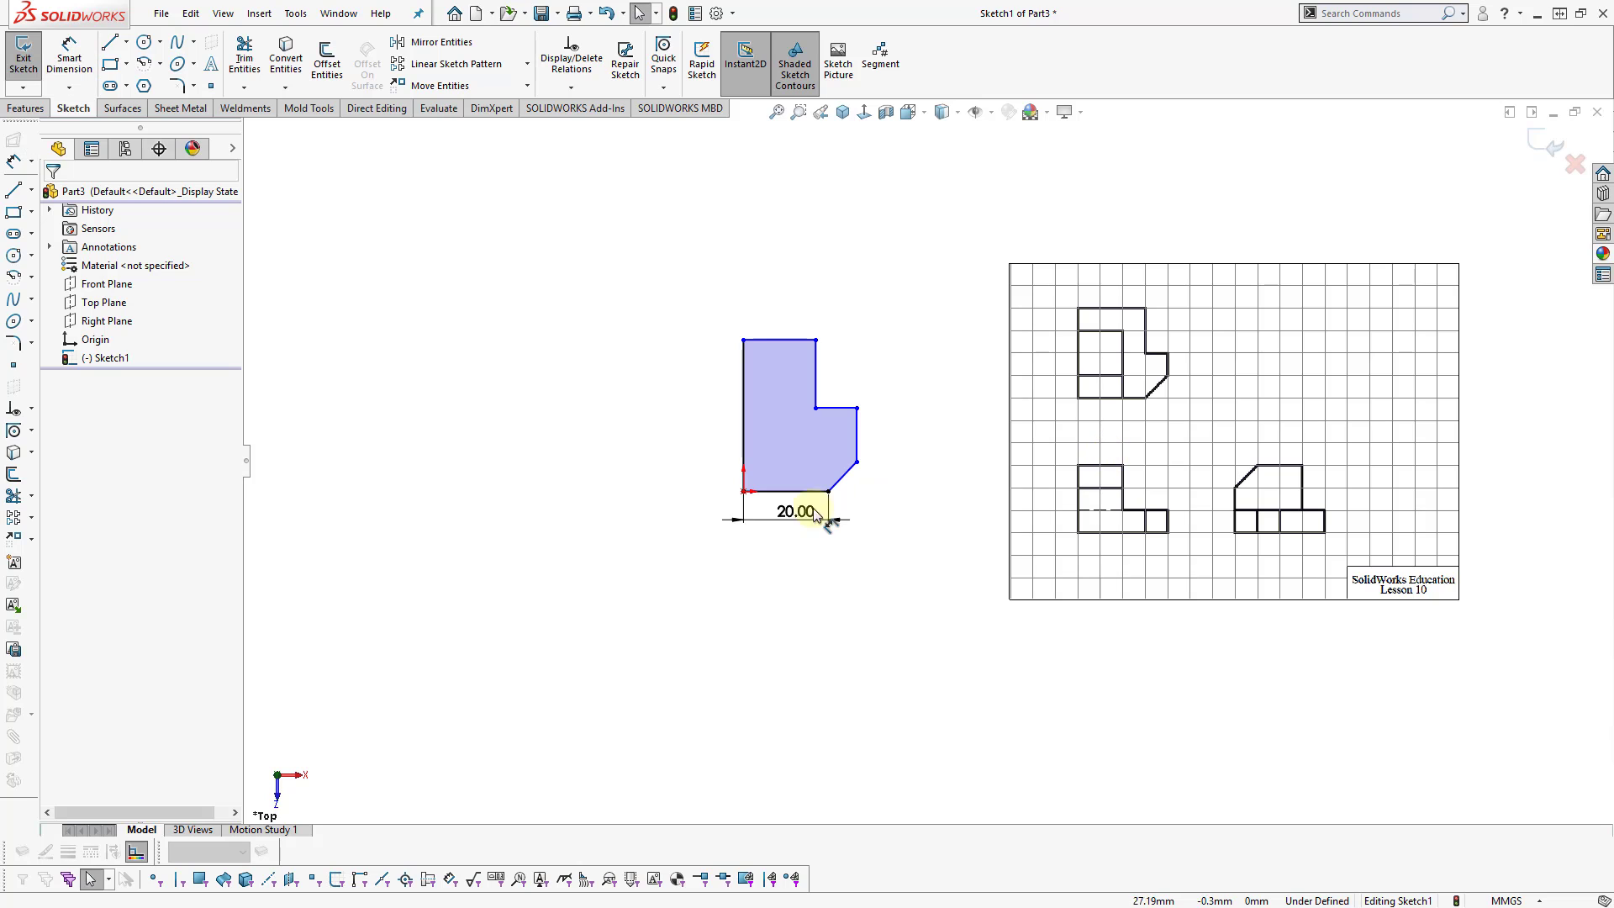
pyautogui.write('0')
pyautogui.press('Return')
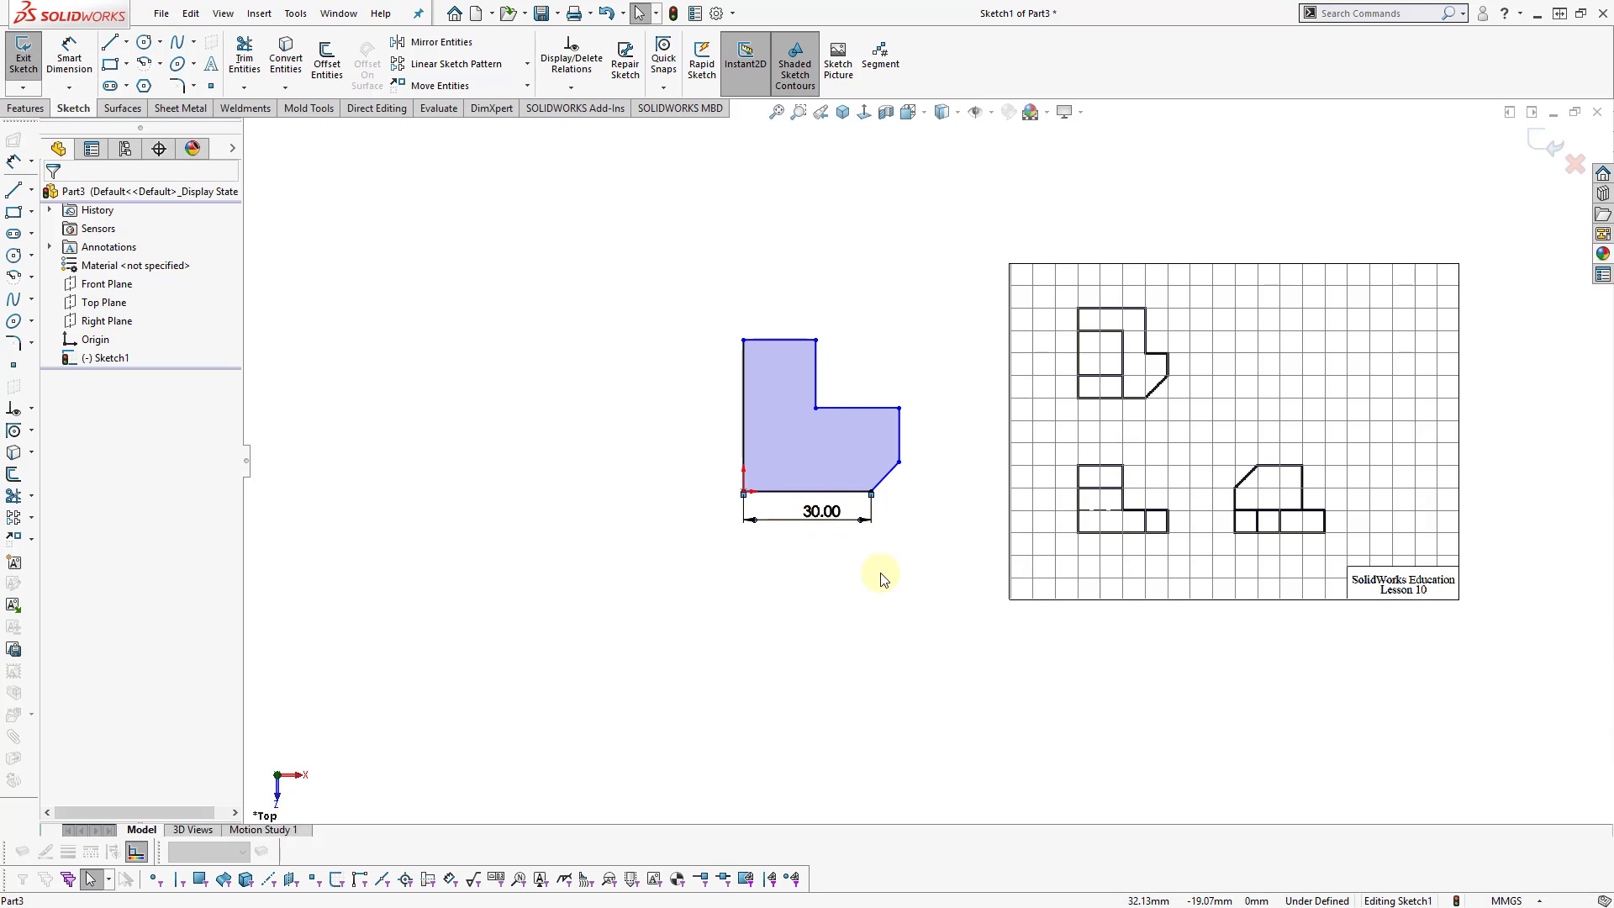
# Pan the view to sit beside the reference drawing and return to Smart Dimension
pyautogui.scroll(-2, 1197, 375)
pyautogui.moveTo(1138, 422); pyautogui.dragTo(1050, 366)
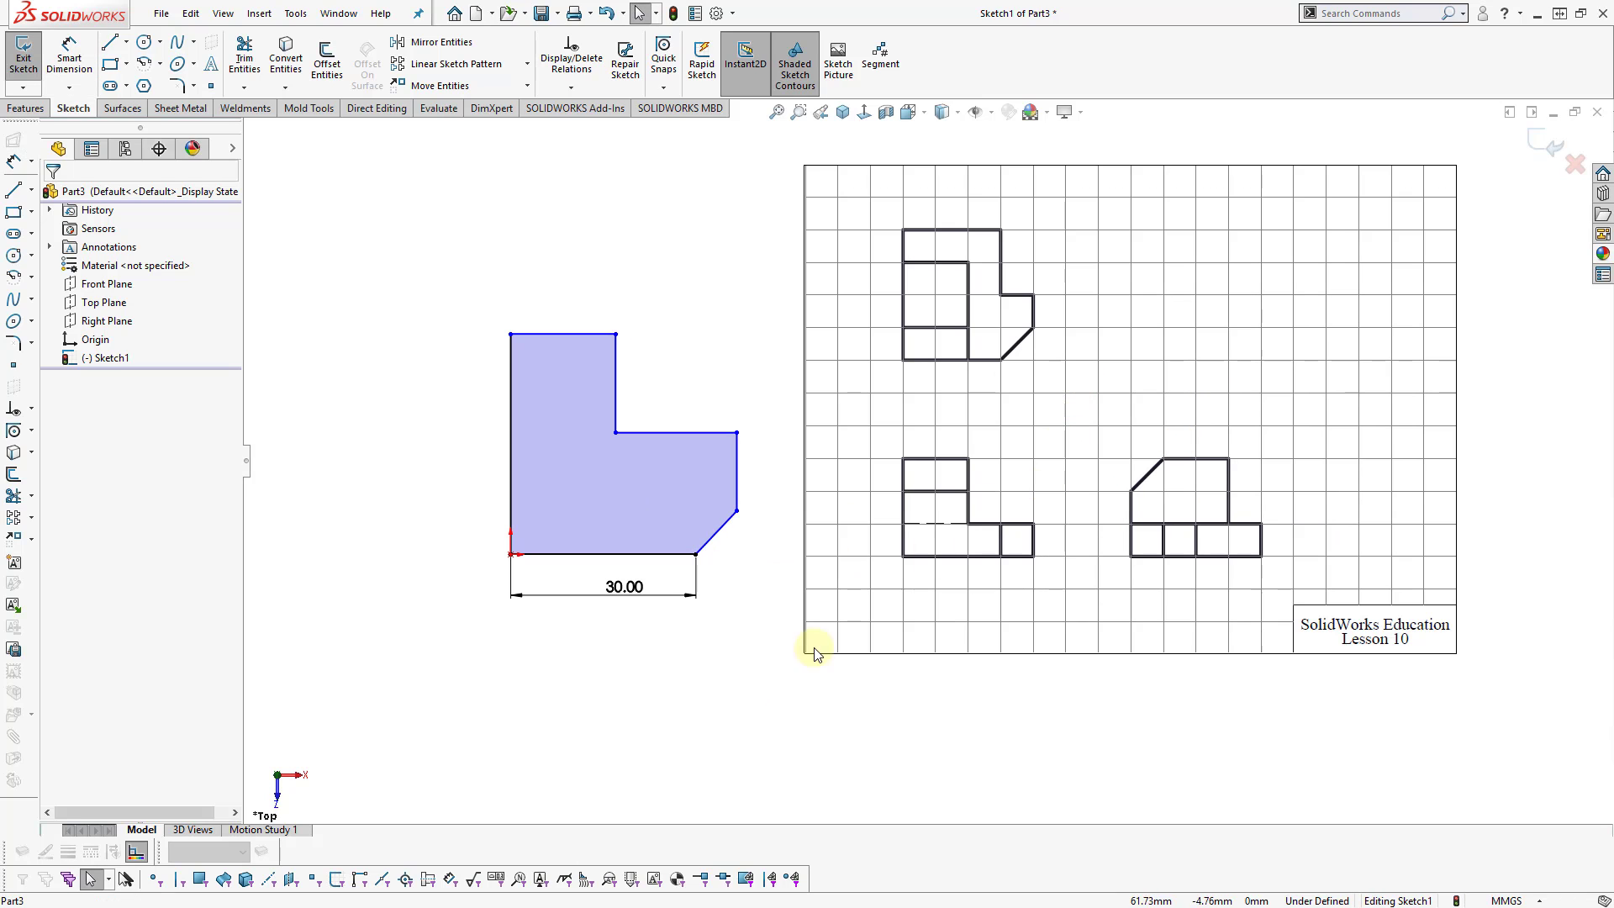
pyautogui.scroll(-2, 779, 479)
pyautogui.scroll(2, 793, 468)
pyautogui.scroll(-2, 798, 403)
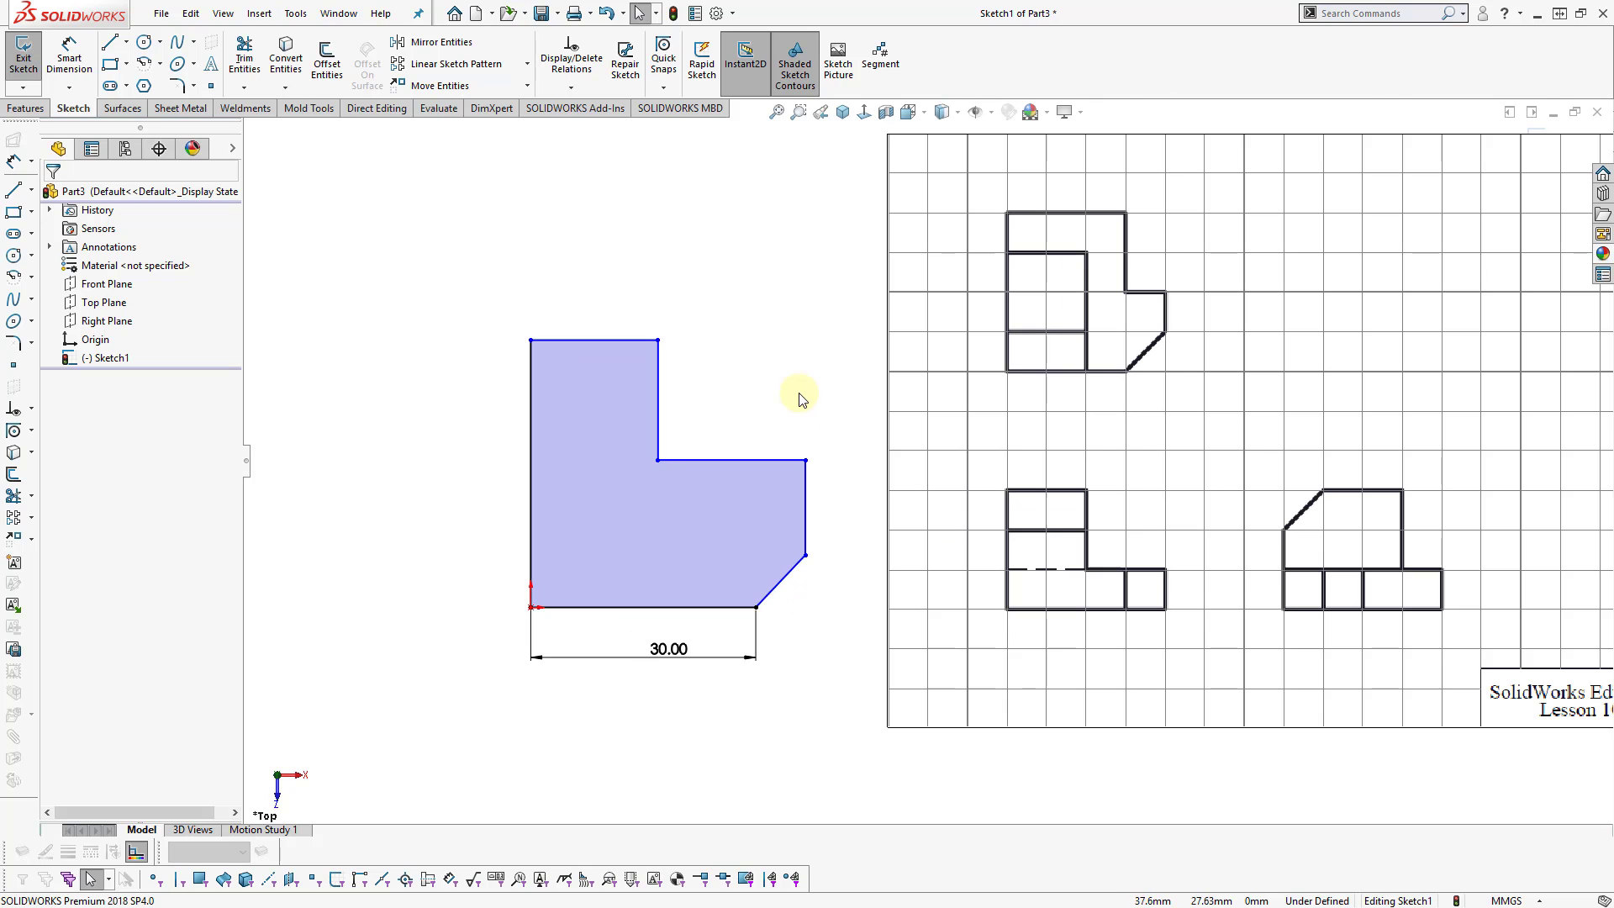
pyautogui.moveTo(841, 697); pyautogui.dragTo(844, 605, button='right')
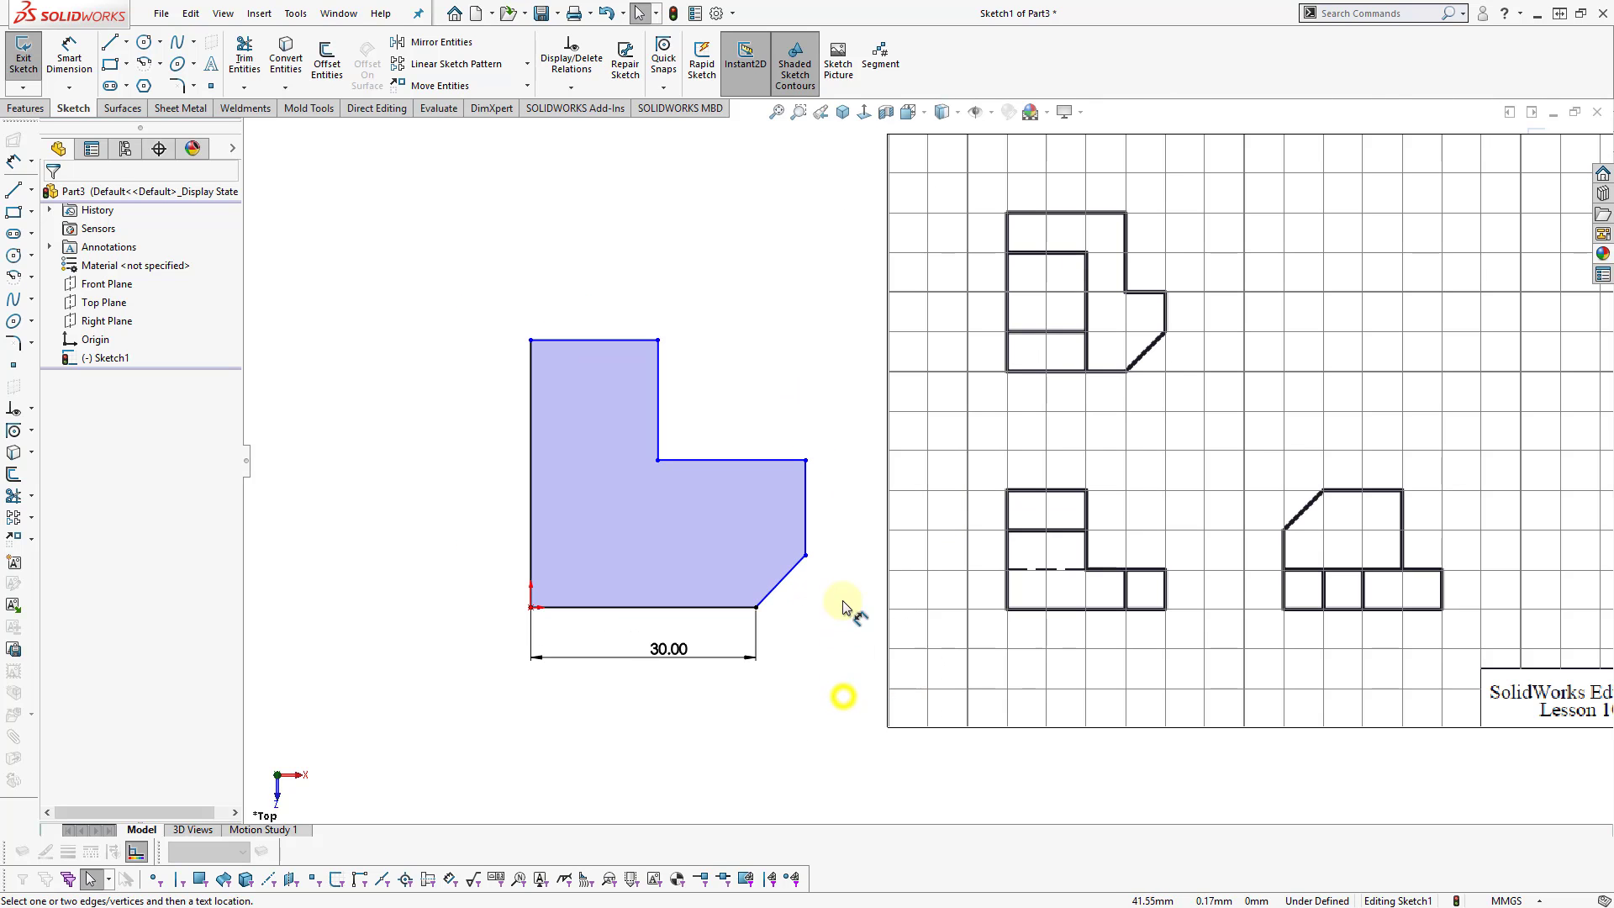
# Dimension the angled chamfer edge 10 mm wide and 10 mm high
pyautogui.click(774, 588)
pyautogui.click(771, 736)
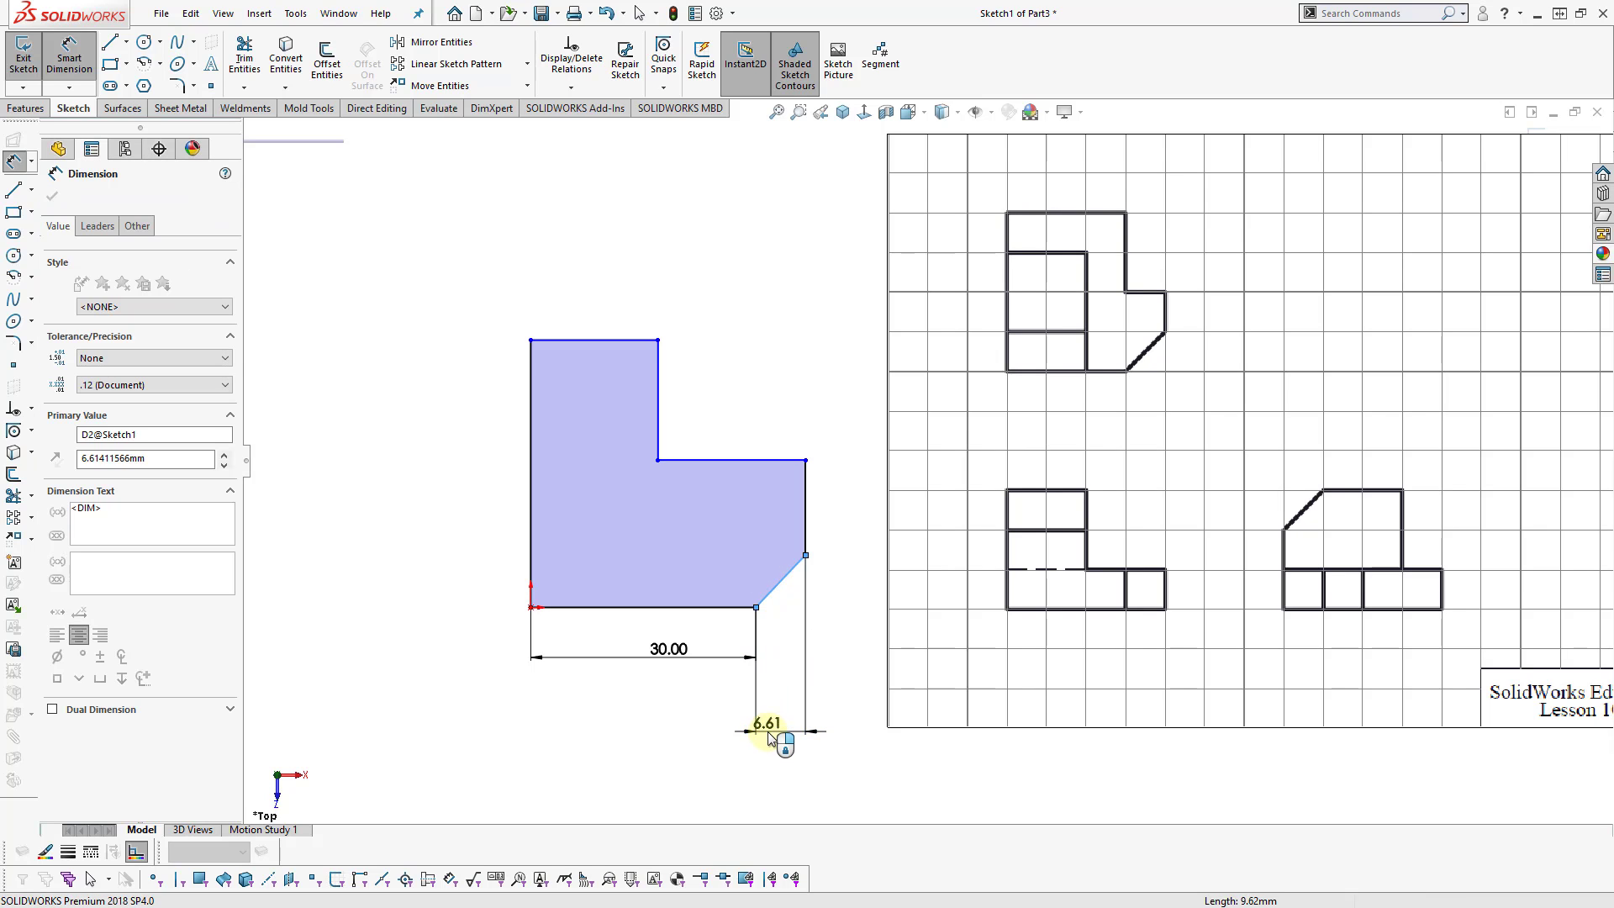
pyautogui.write('10')
pyautogui.press('Return')
pyautogui.click(791, 587)
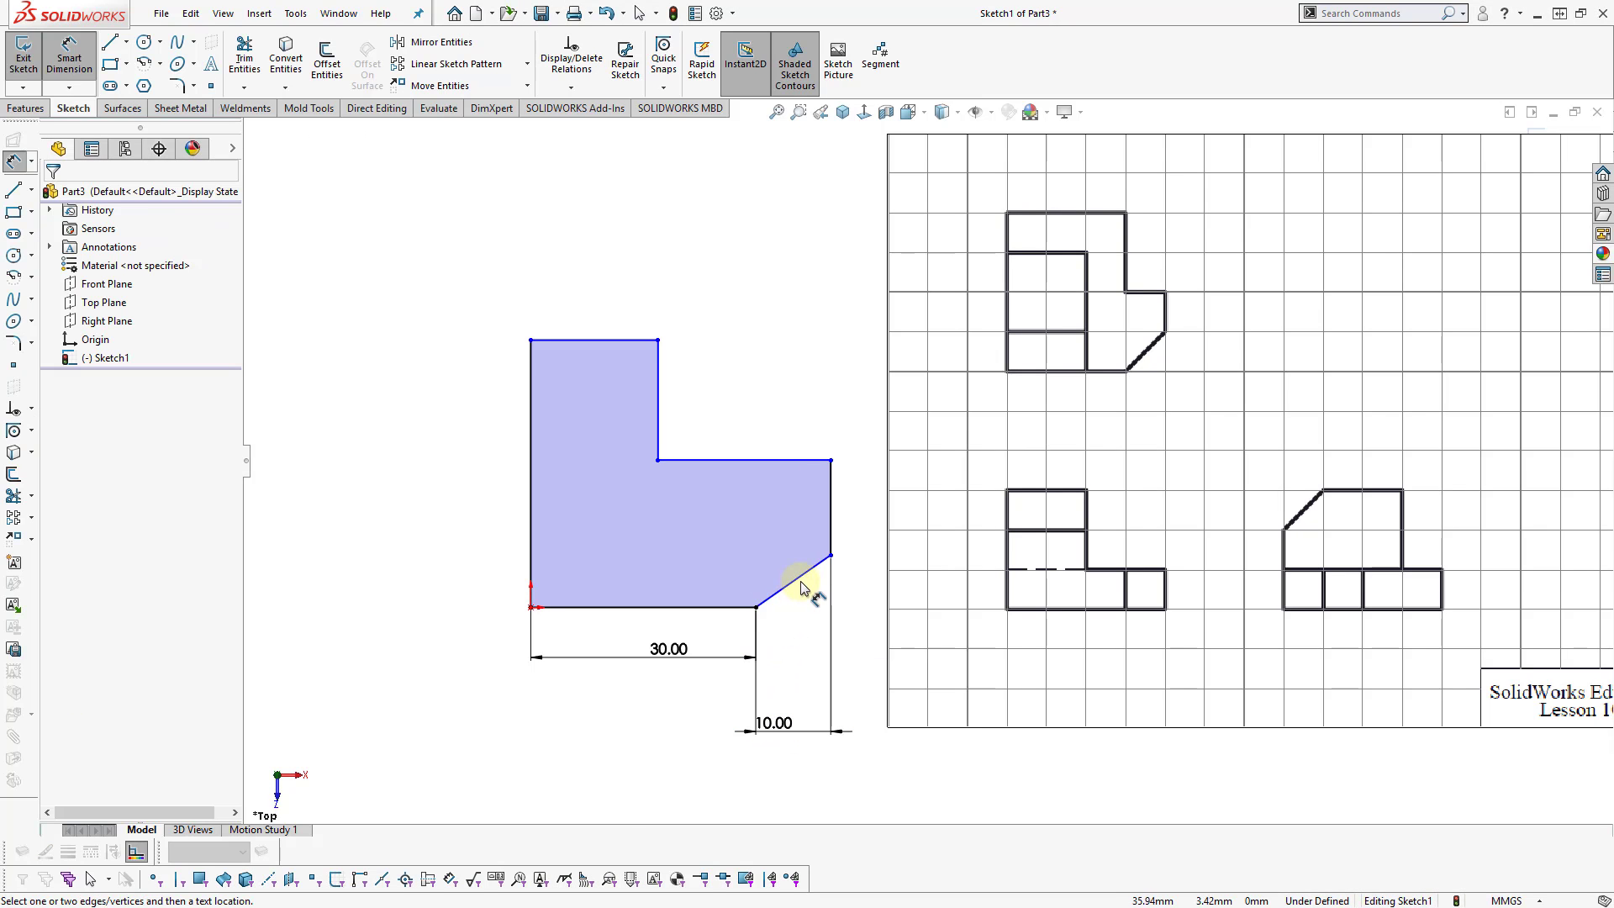
pyautogui.click(803, 588)
pyautogui.click(468, 582)
pyautogui.write('1')
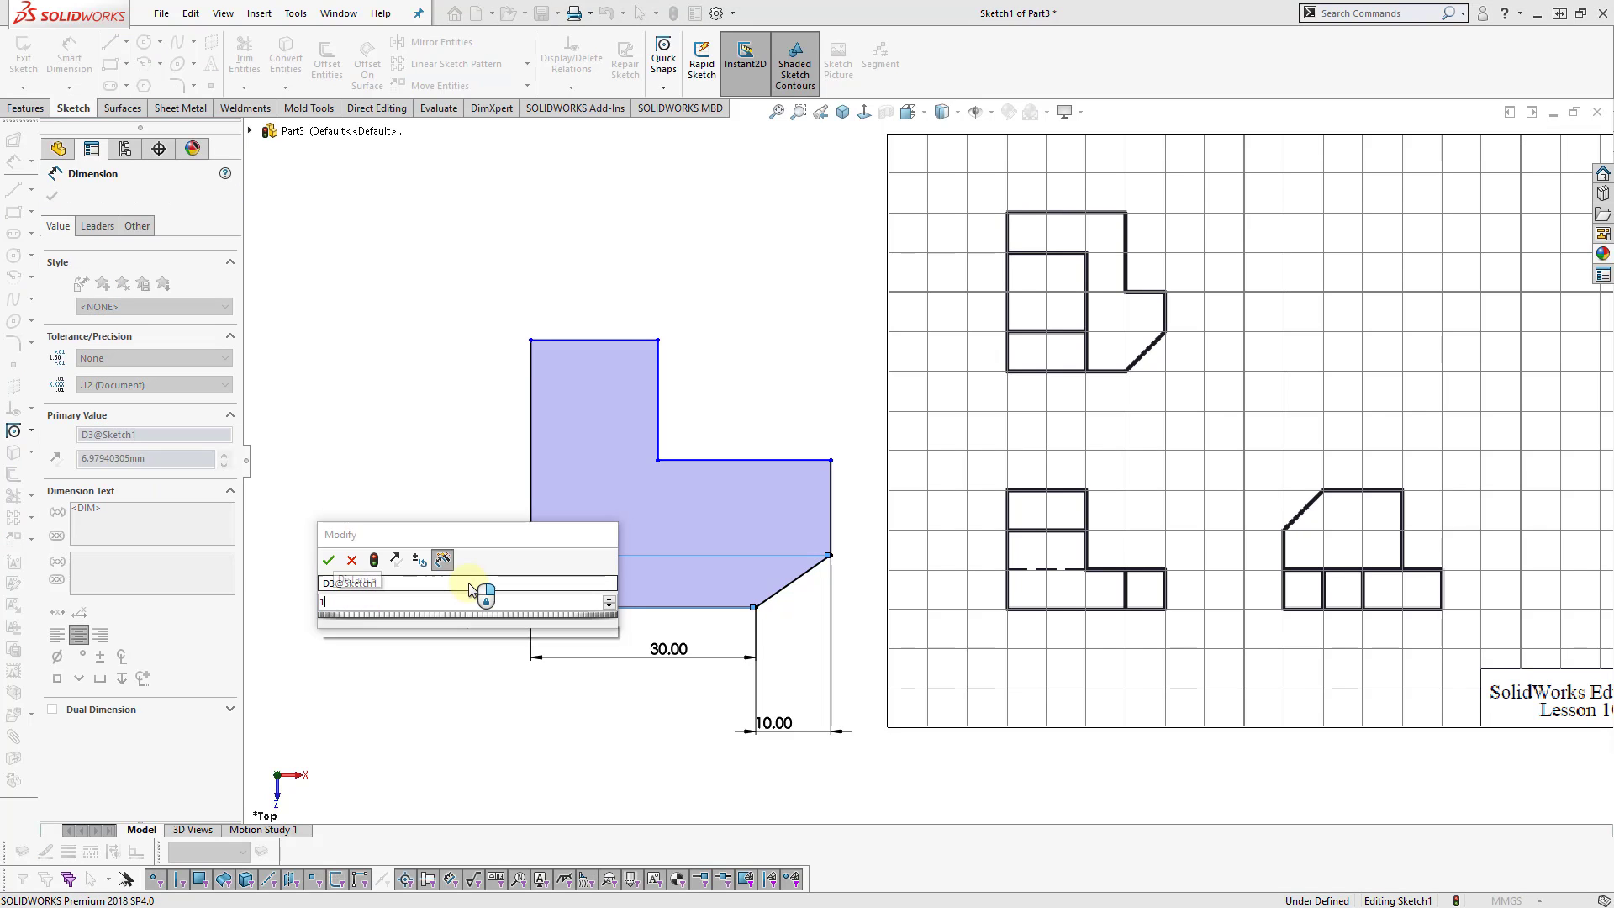
pyautogui.write('0')
pyautogui.press('Return')
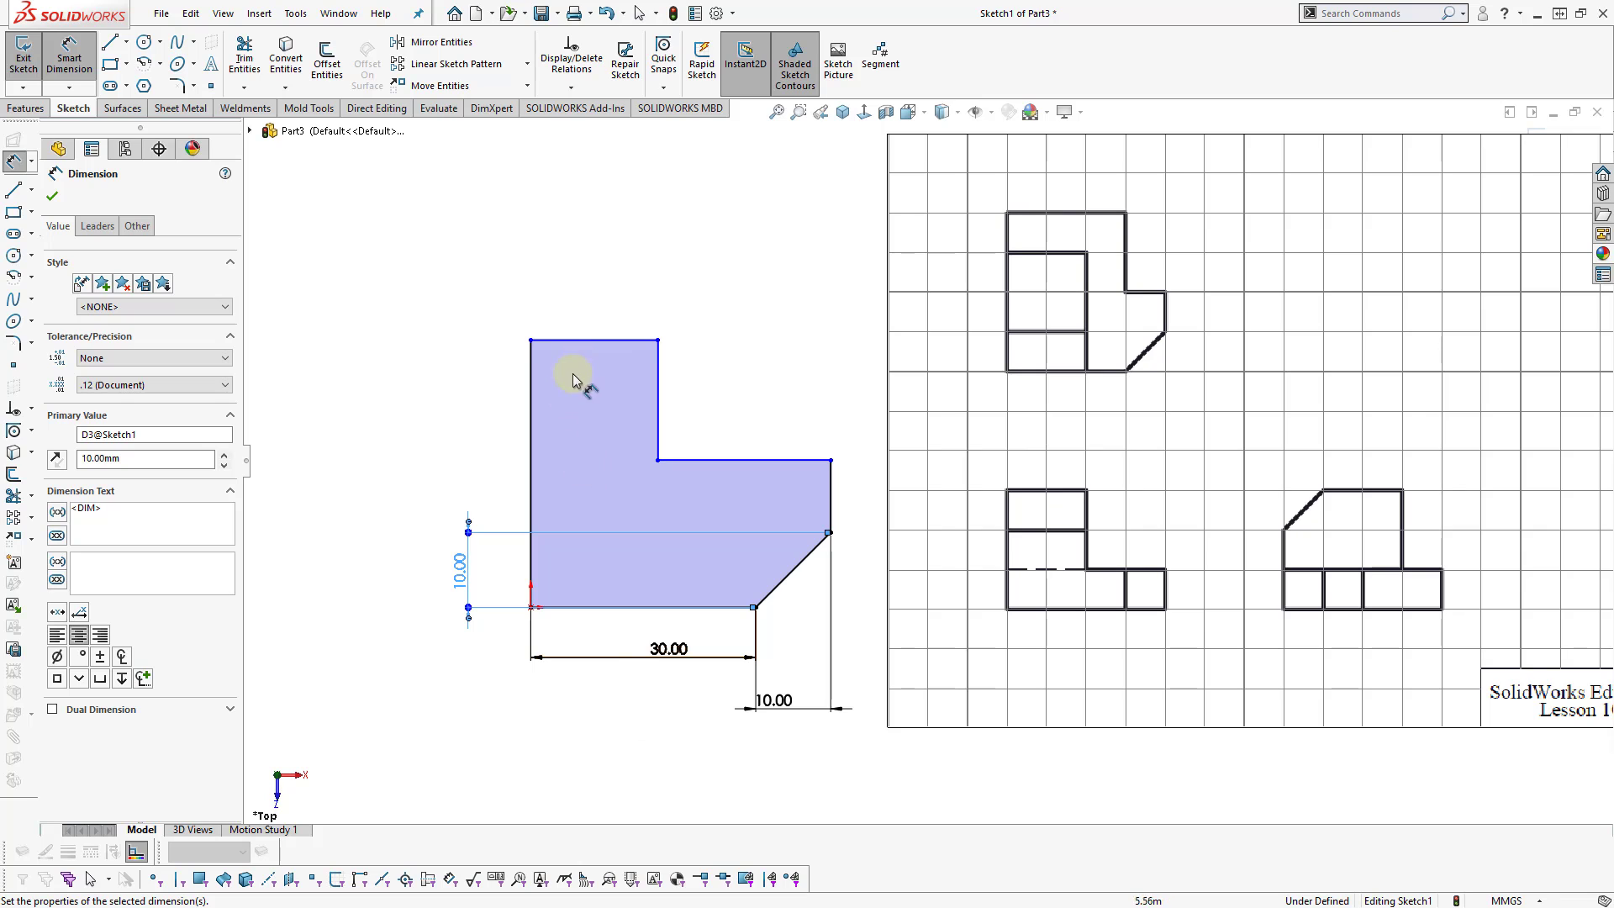
# Dimension the top edge at 30 mm
pyautogui.click(586, 346)
pyautogui.click(593, 296)
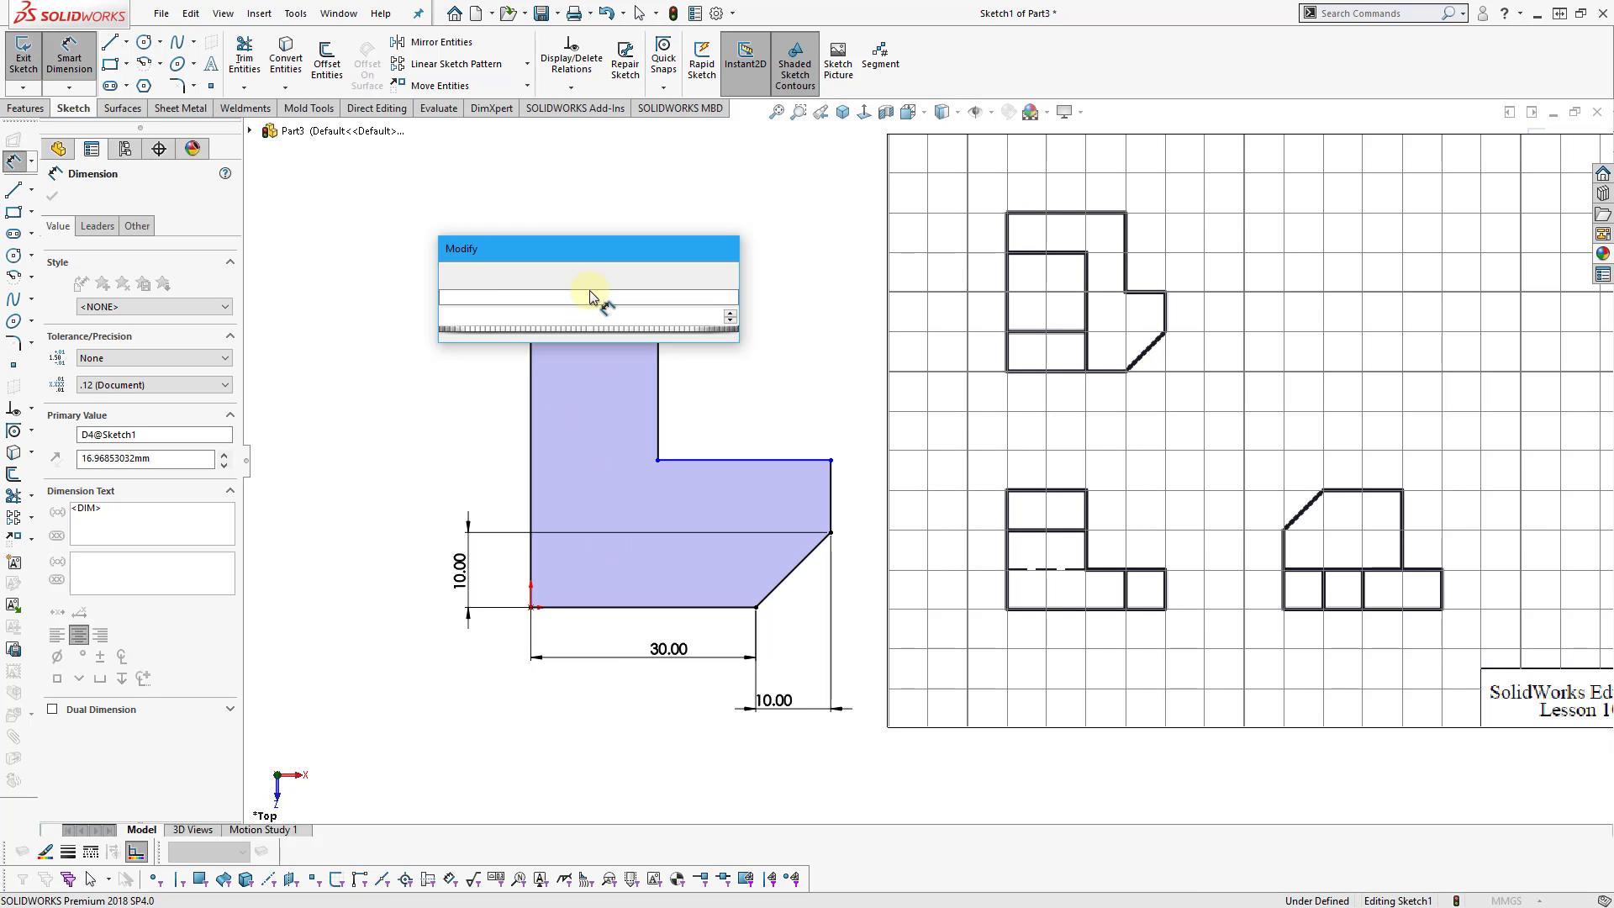
pyautogui.write('30')
pyautogui.press('Return')
pyautogui.click(779, 269)
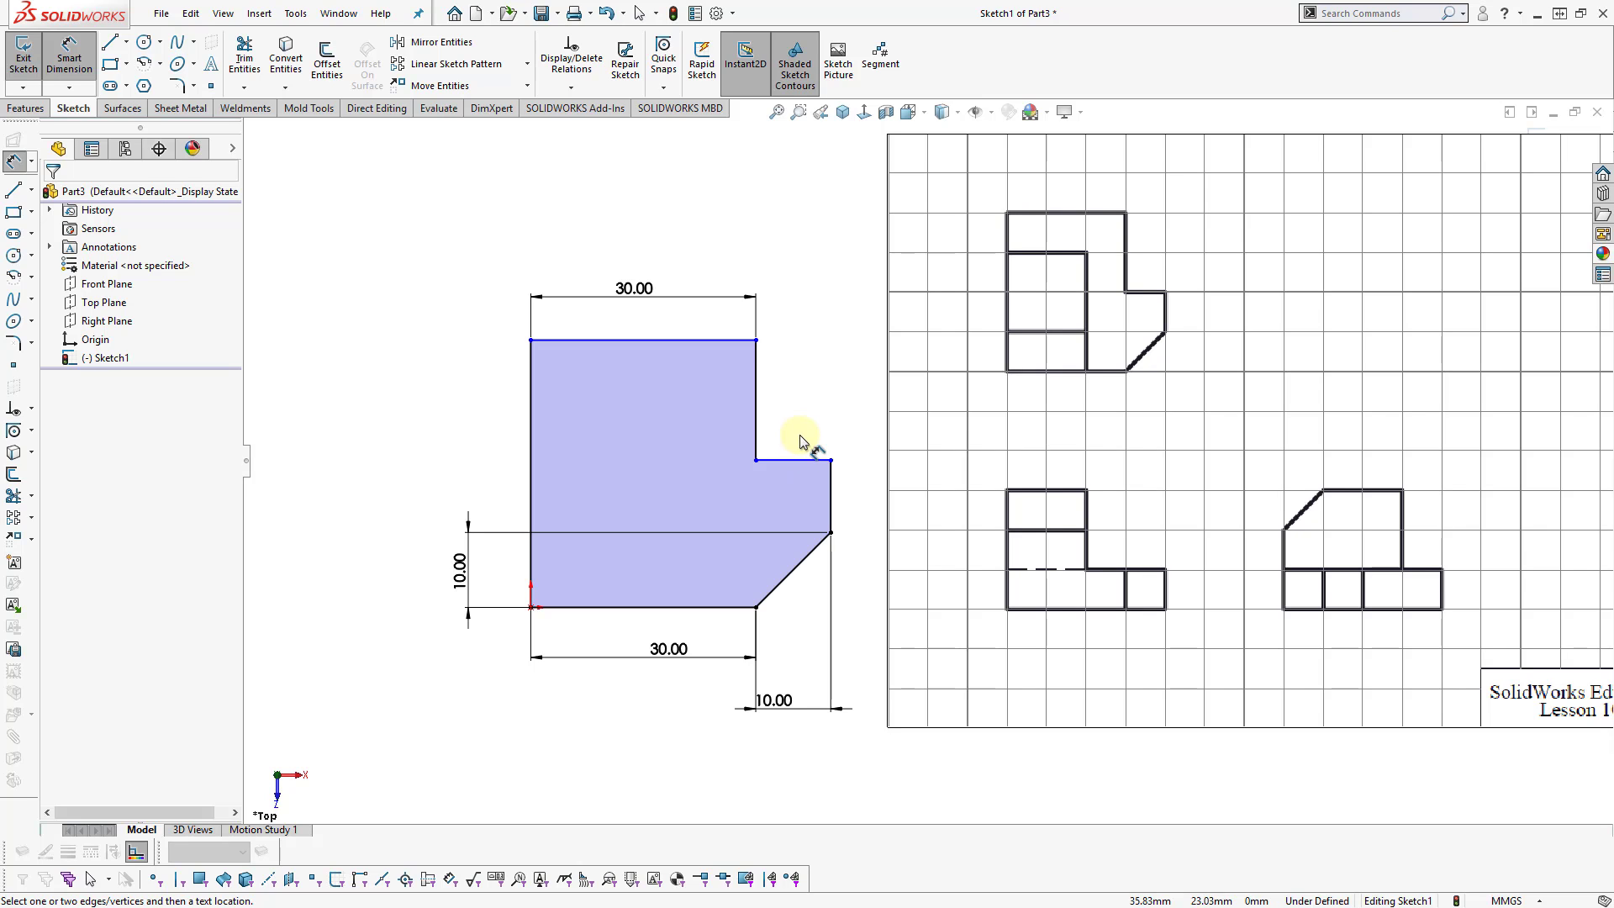
# Dimension the upper vertical edge at 20 mm and move it to the sketch's right side
pyautogui.click(760, 409)
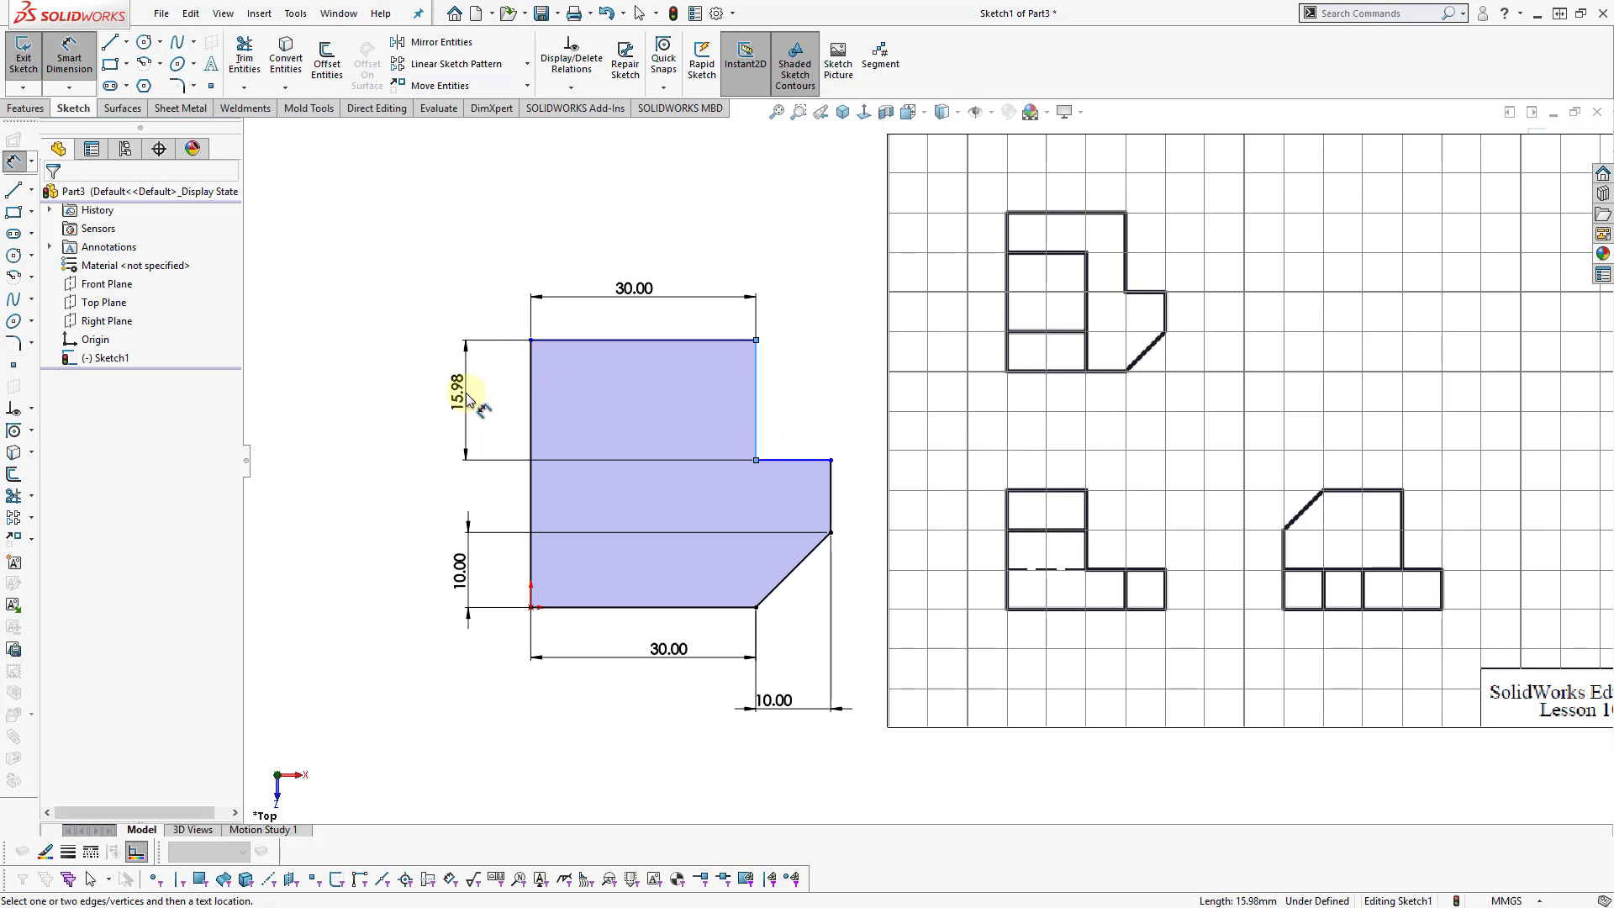
pyautogui.click(467, 400)
pyautogui.write('20')
pyautogui.press('Return')
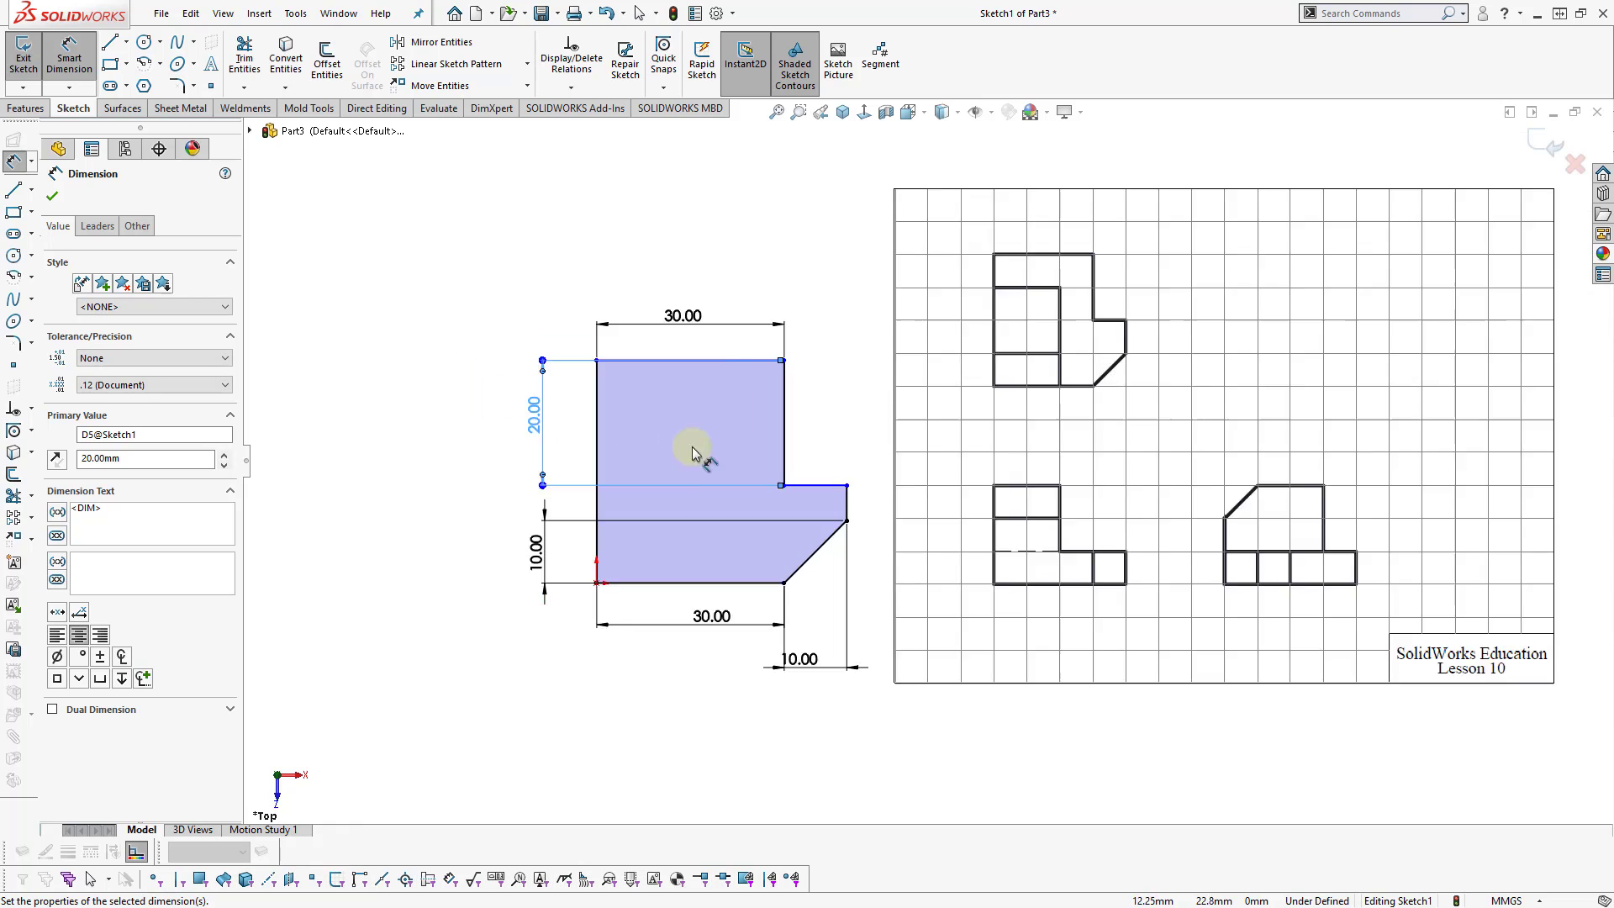
pyautogui.scroll(1, 922, 508)
pyautogui.moveTo(558, 406); pyautogui.dragTo(847, 409)
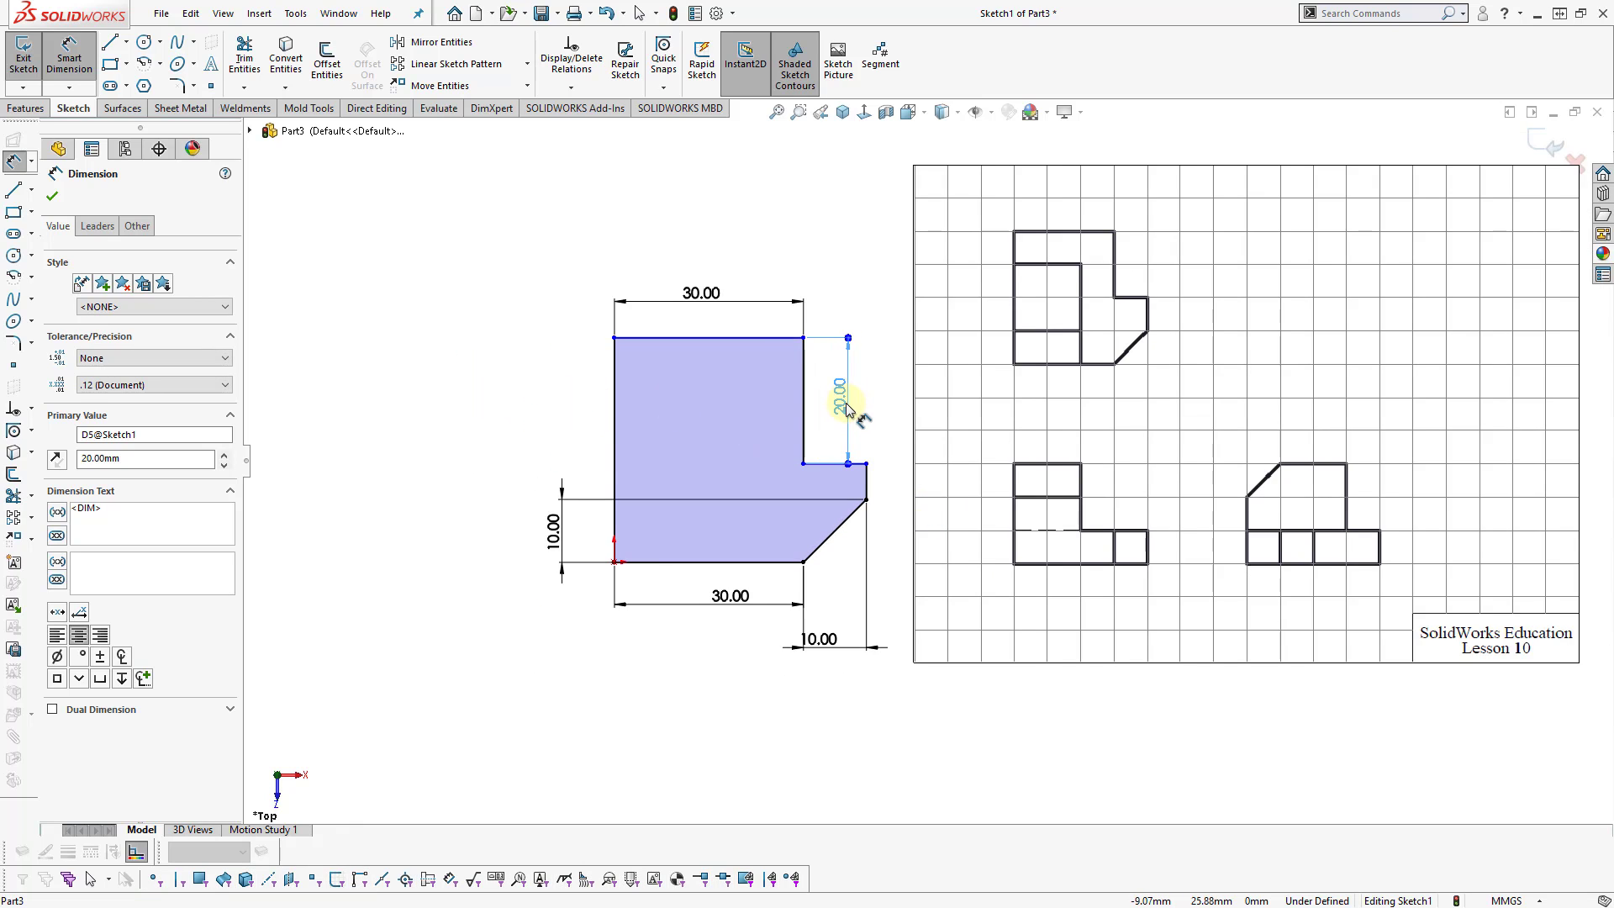
pyautogui.click(865, 425)
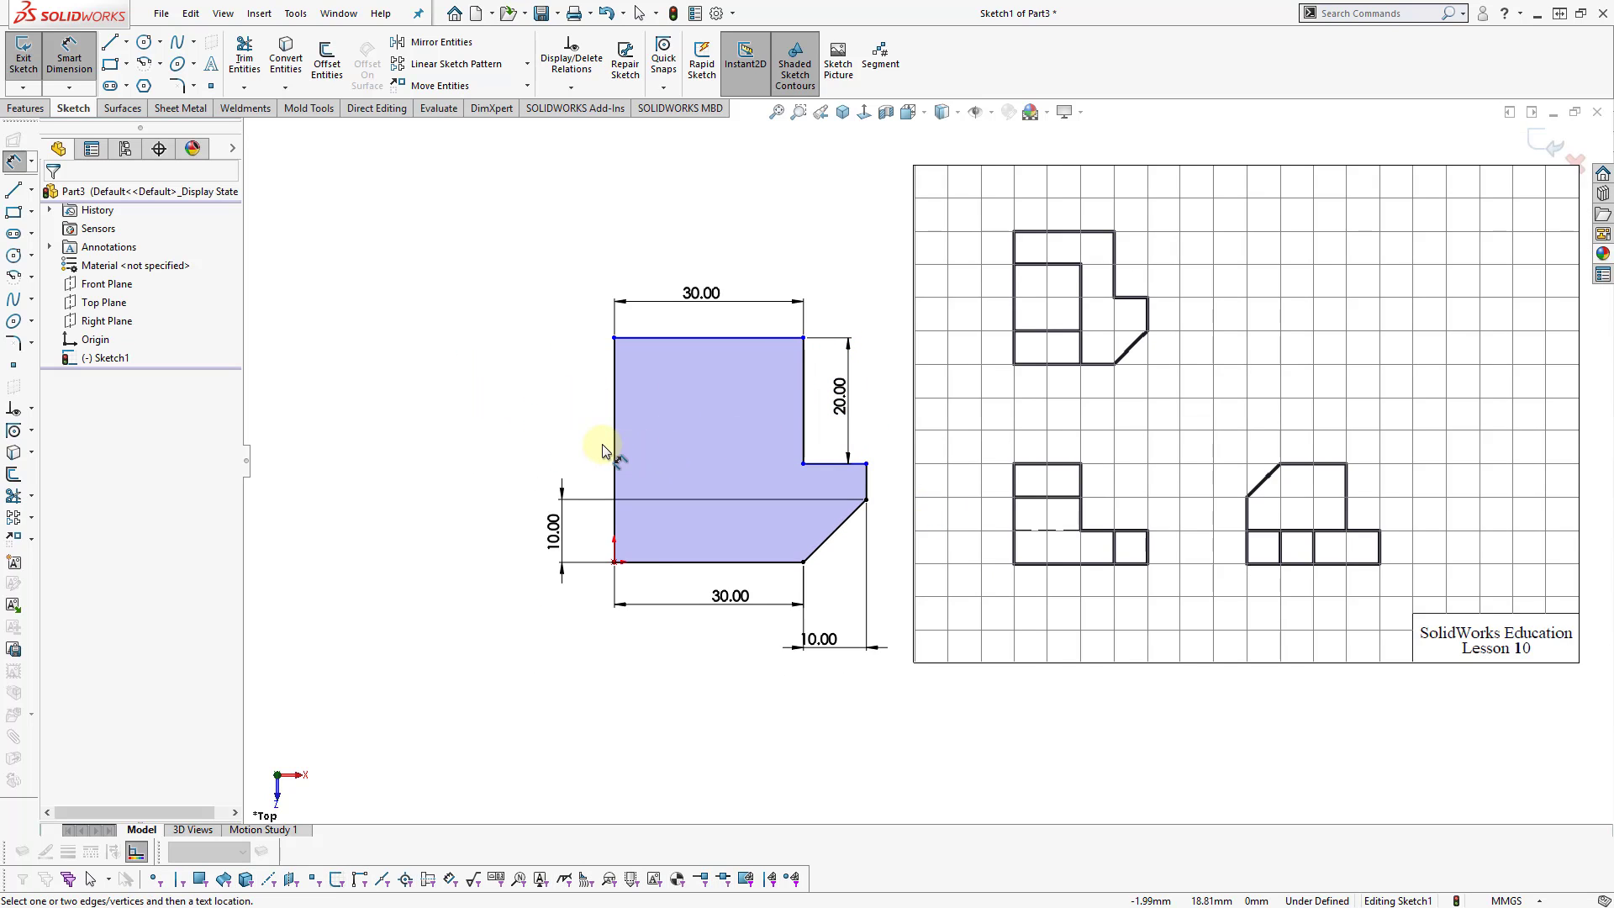
# Set the overall left-edge height to 40 mm and tidy the chamfer dimension placement
pyautogui.click(619, 421)
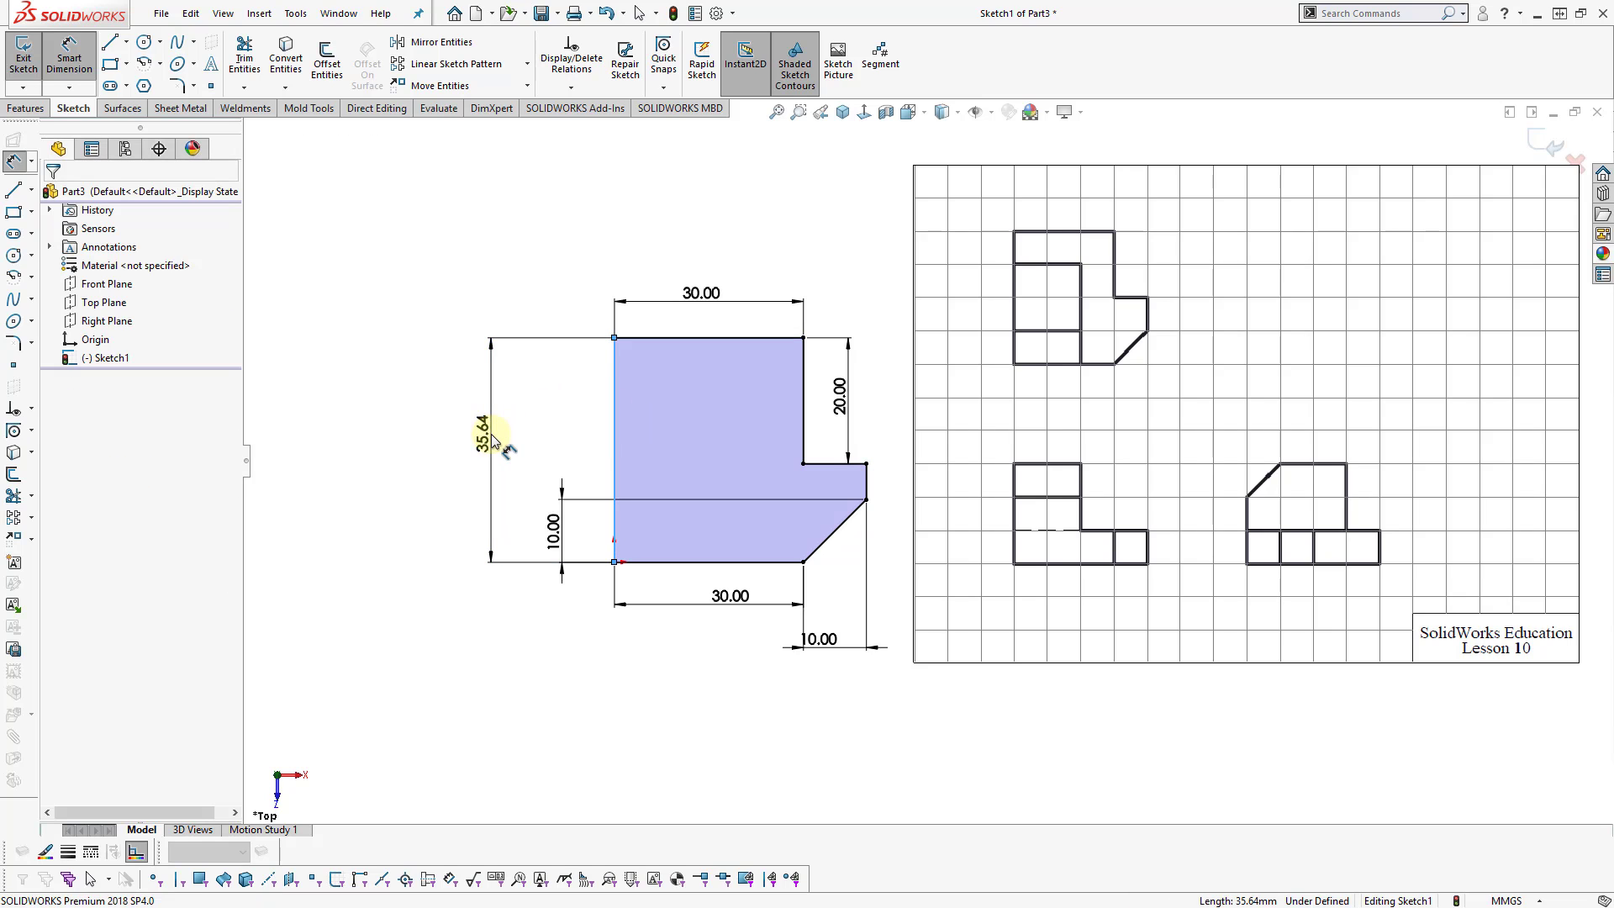
pyautogui.click(500, 442)
pyautogui.press('Return')
pyautogui.press('Return')
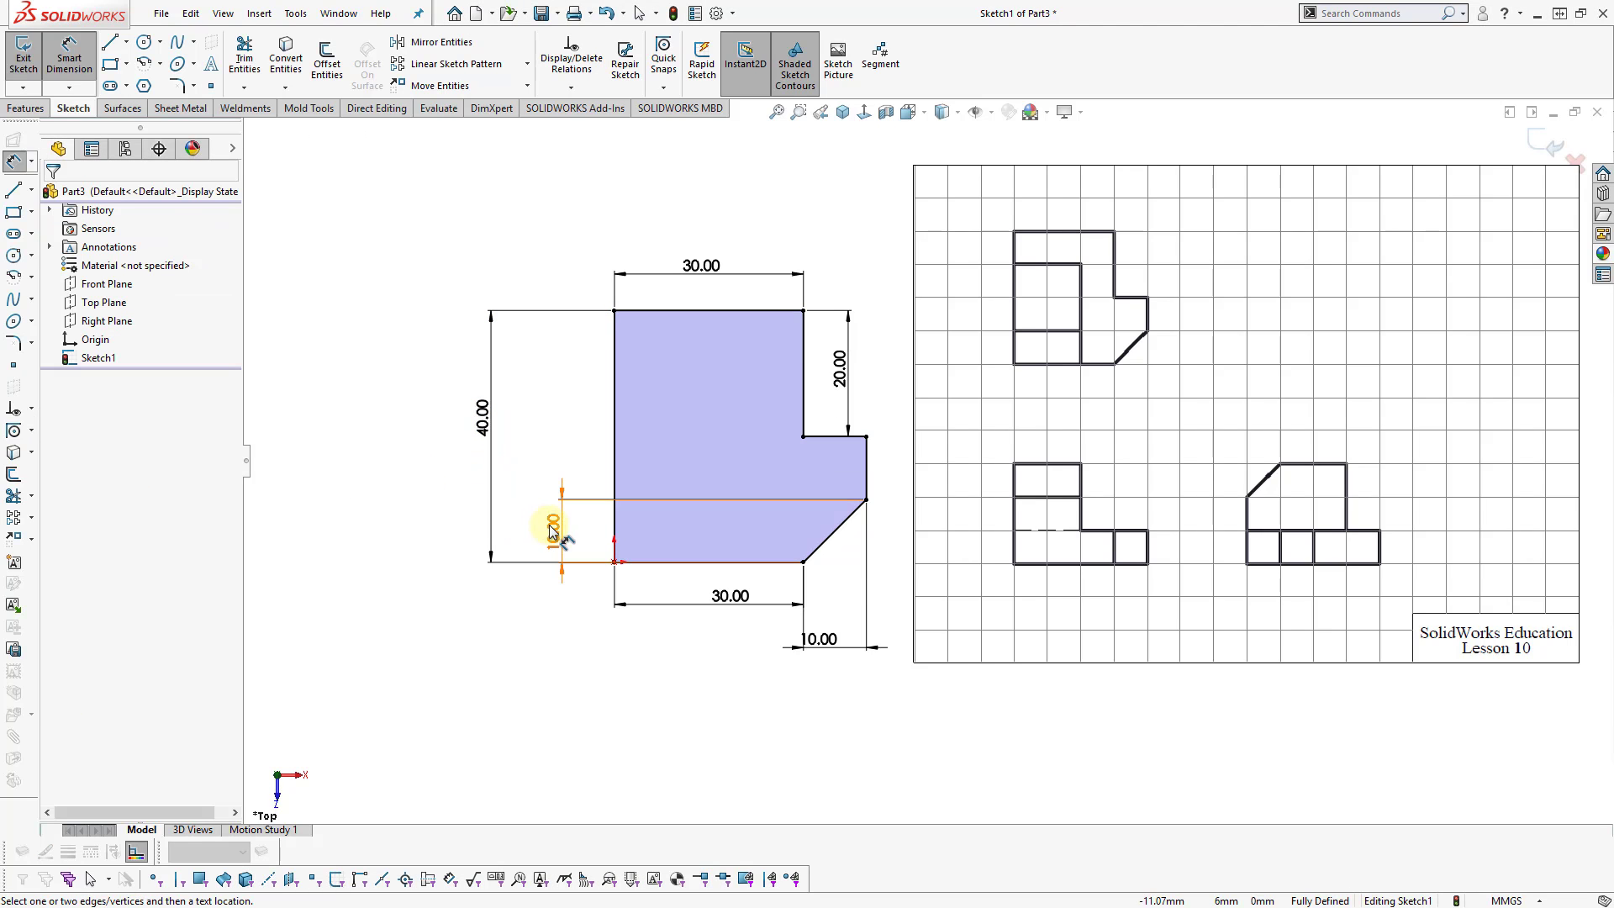
pyautogui.moveTo(550, 526); pyautogui.dragTo(897, 538)
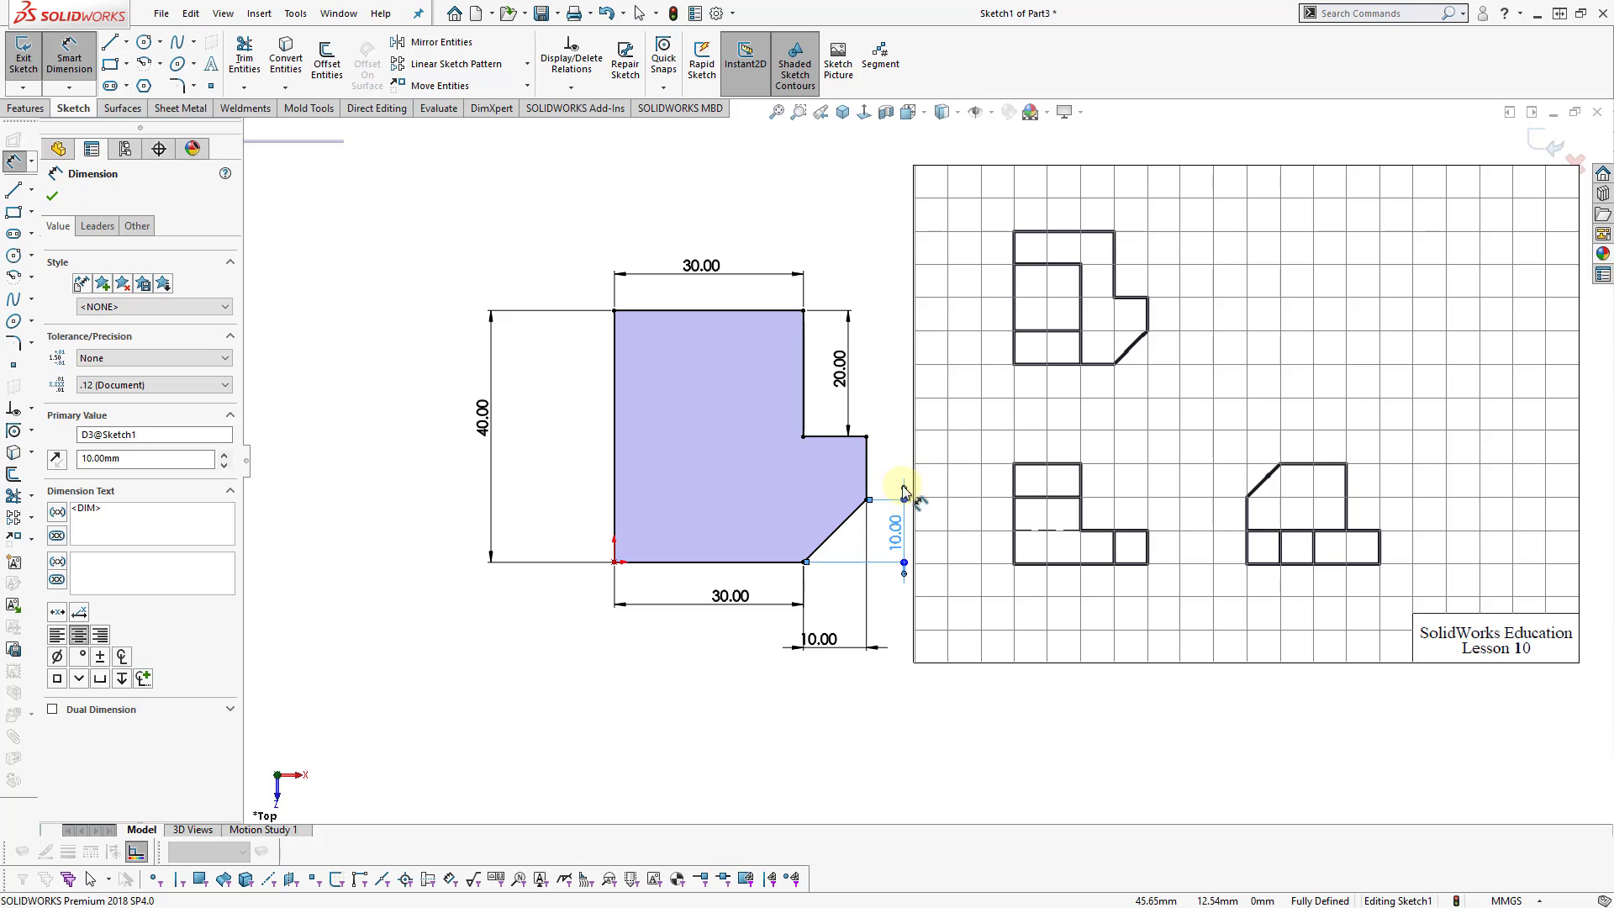
pyautogui.moveTo(821, 645); pyautogui.dragTo(843, 626)
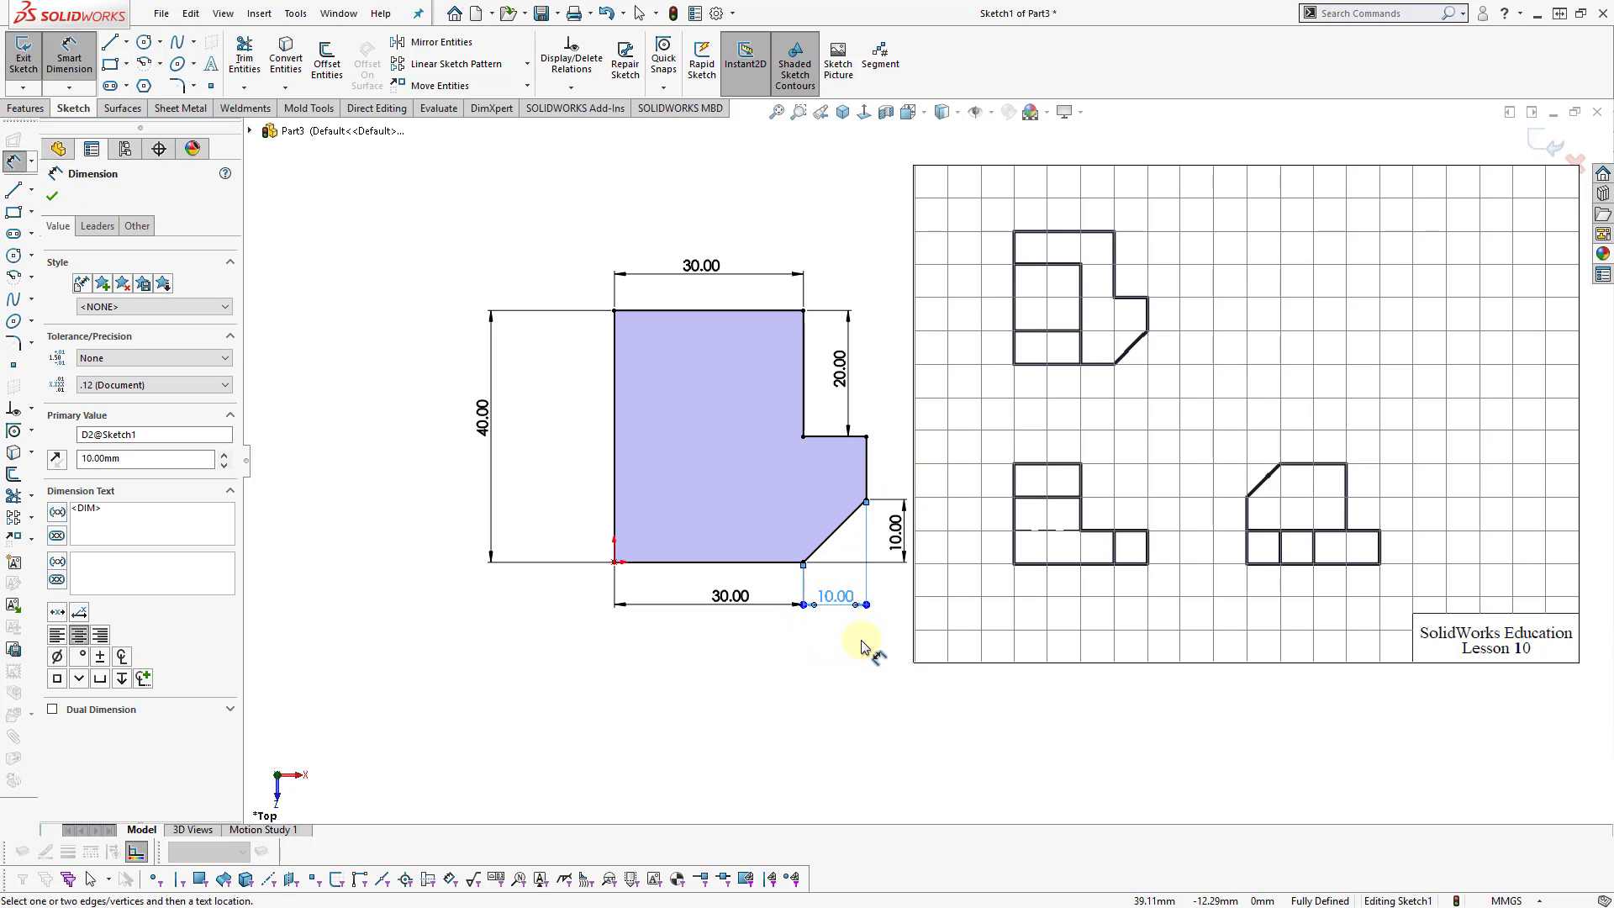
pyautogui.click(864, 649)
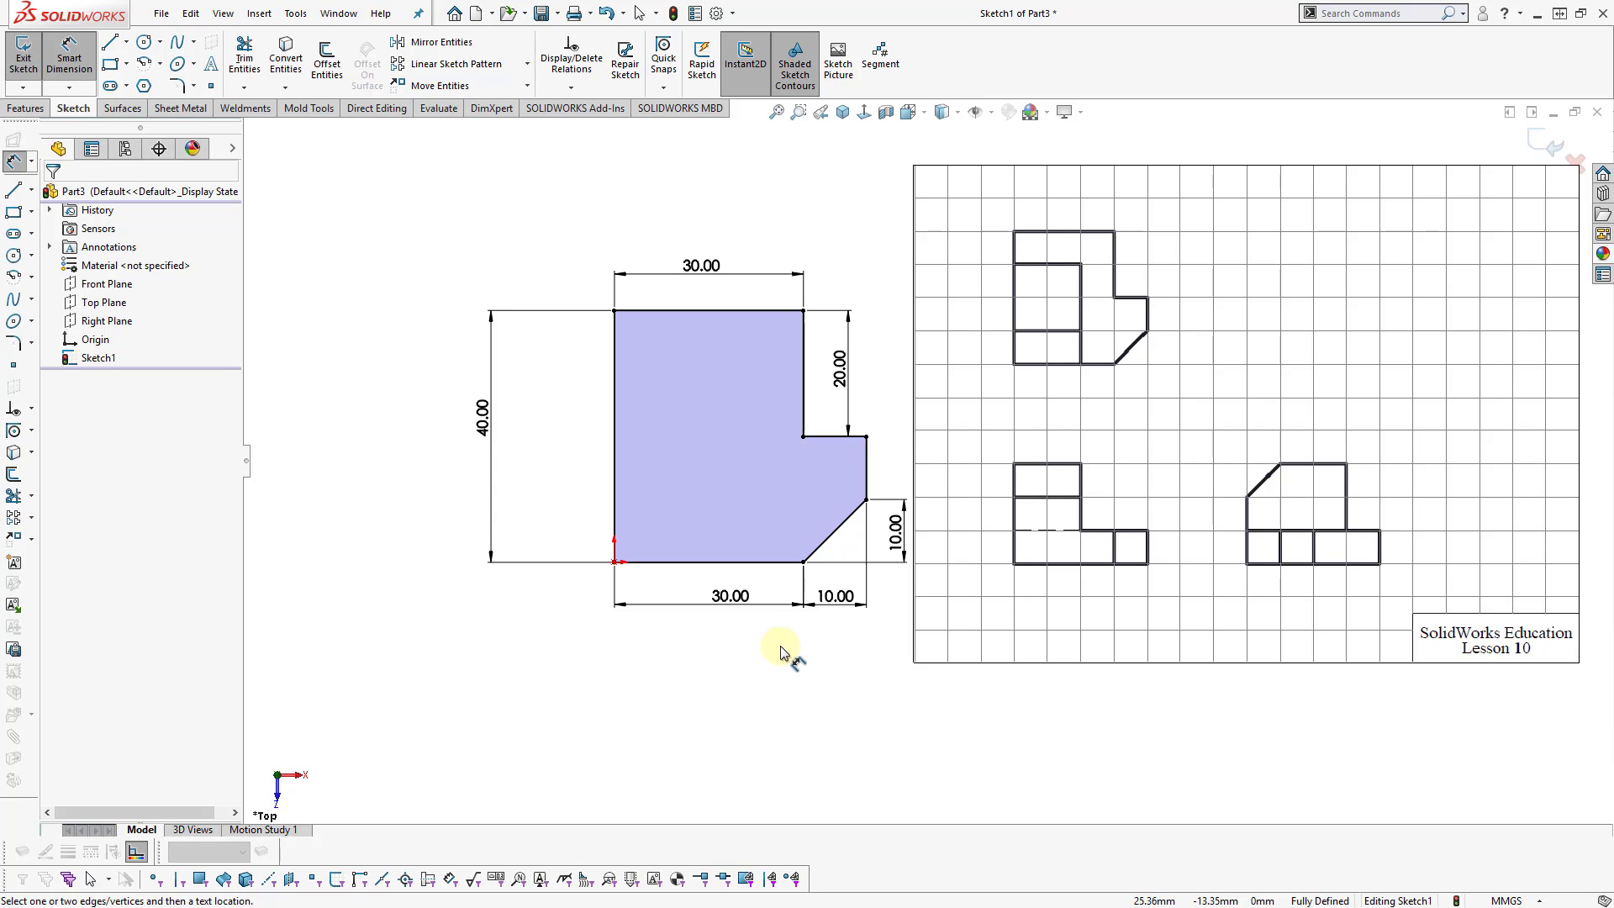
pyautogui.click(630, 471)
# Extrude the sketch 20 mm into a solid block and place the reference picture beside it
pyautogui.click(681, 516)
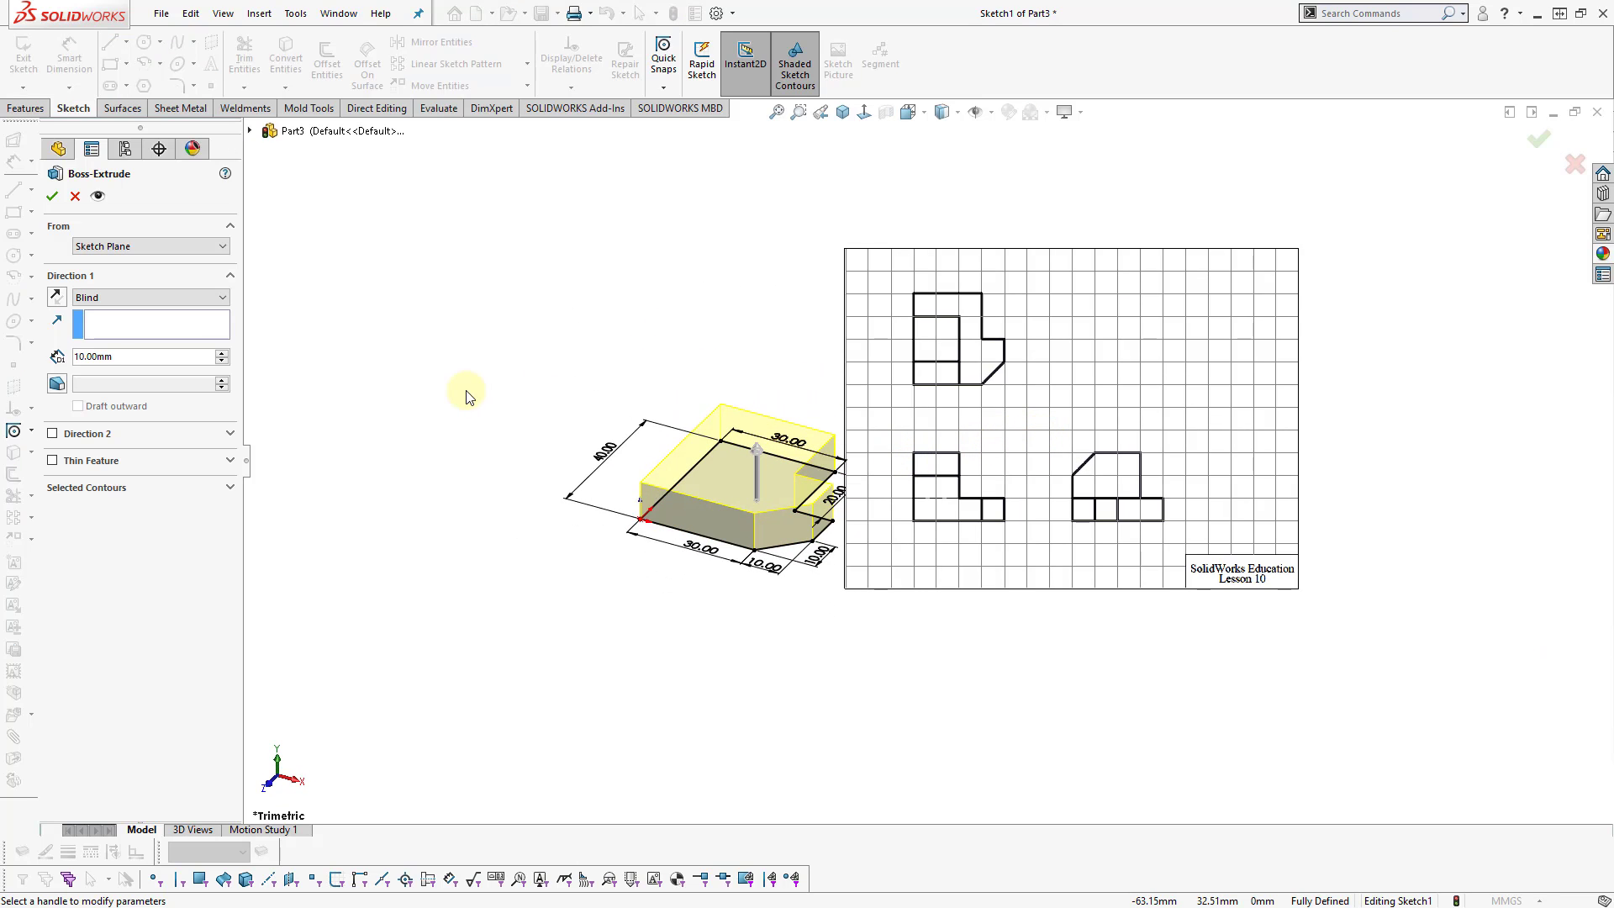
pyautogui.click(224, 358)
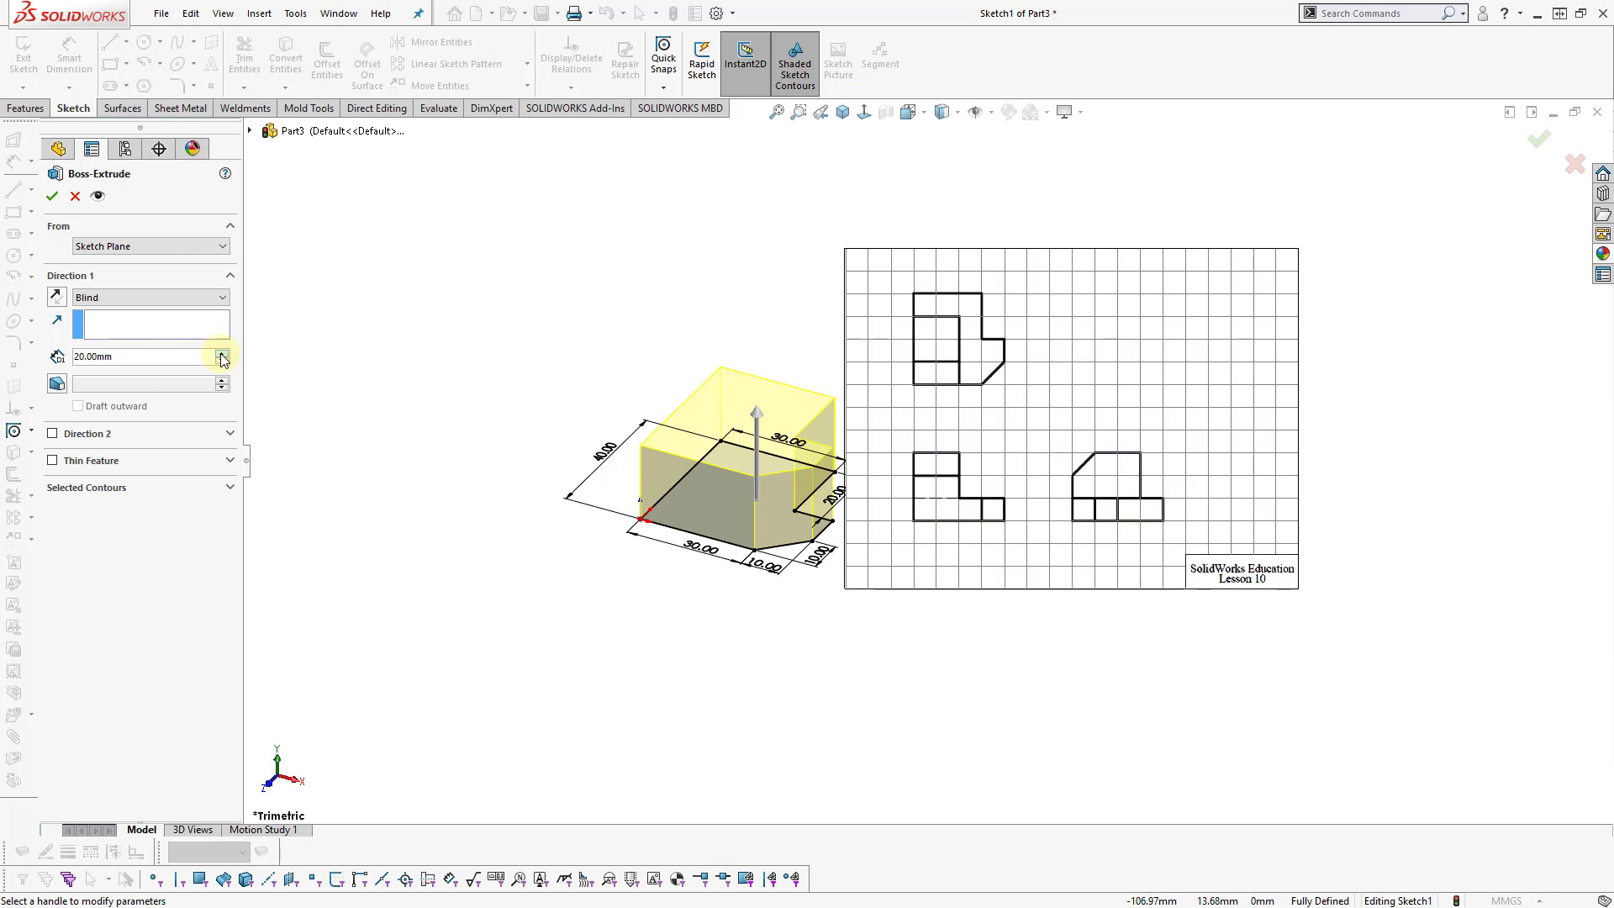
pyautogui.click(51, 195)
pyautogui.click(1134, 476)
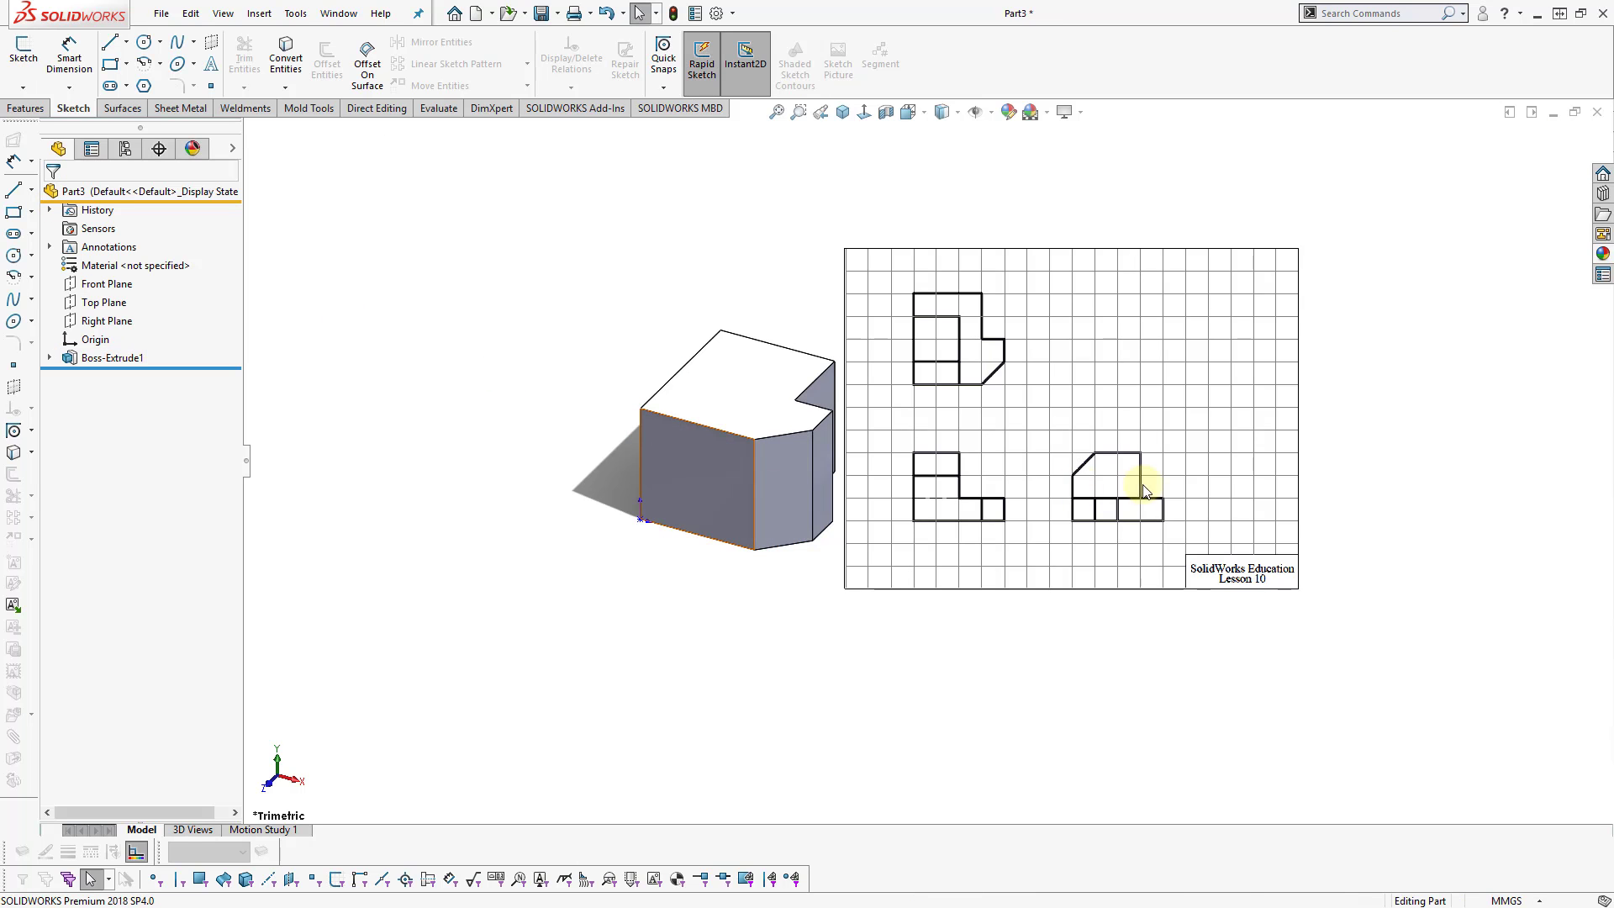
pyautogui.scroll(-2, 1043, 446)
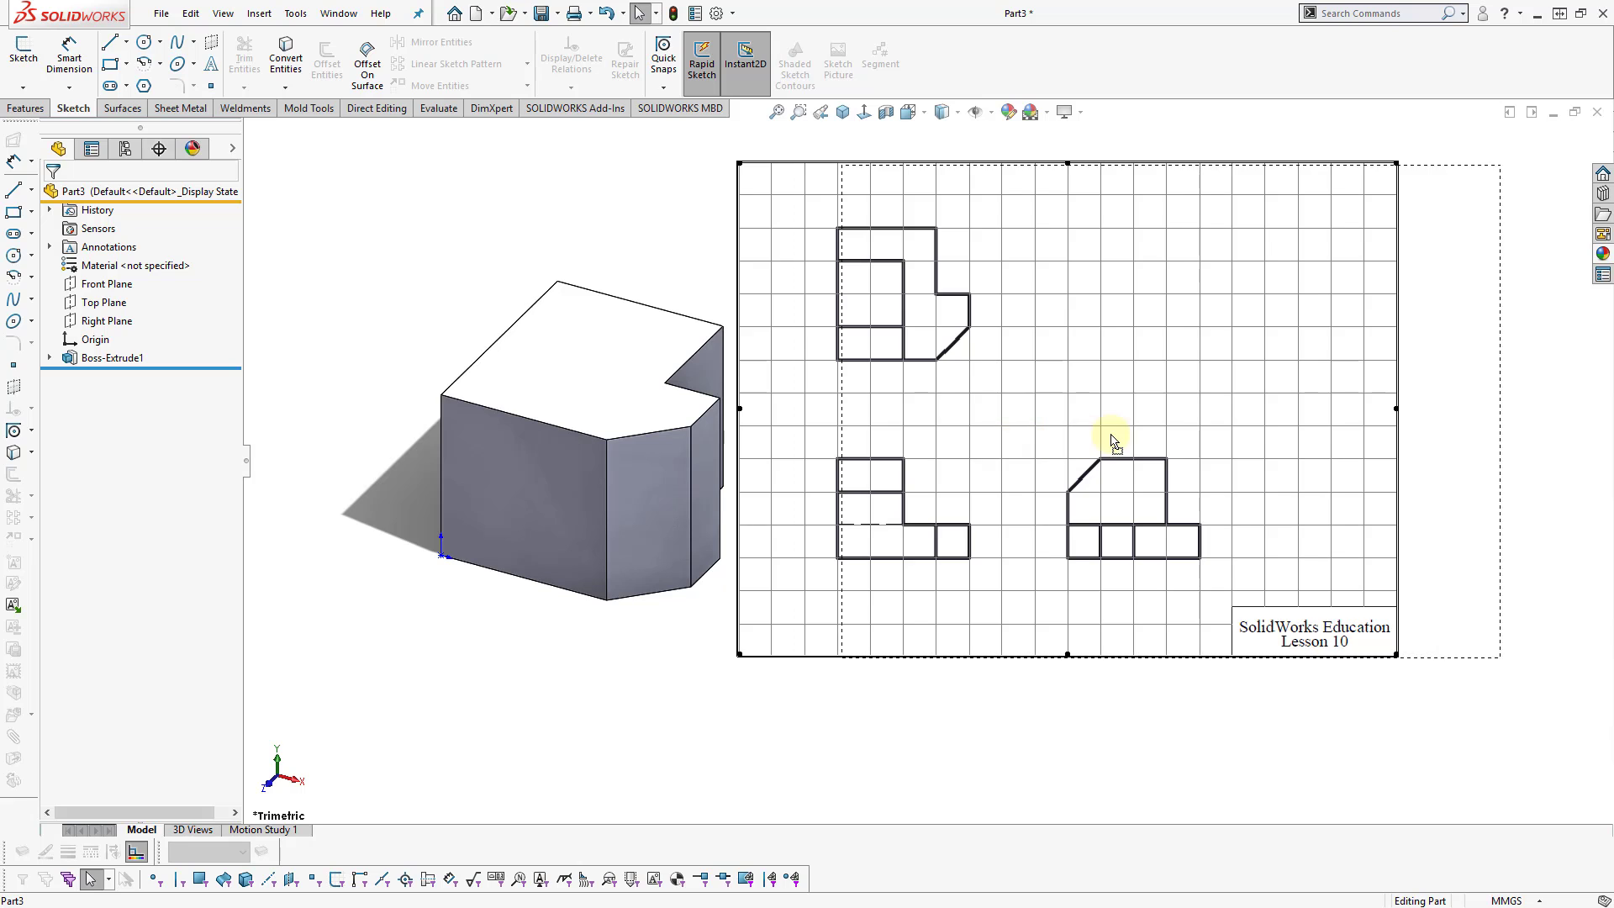
pyautogui.click(791, 414)
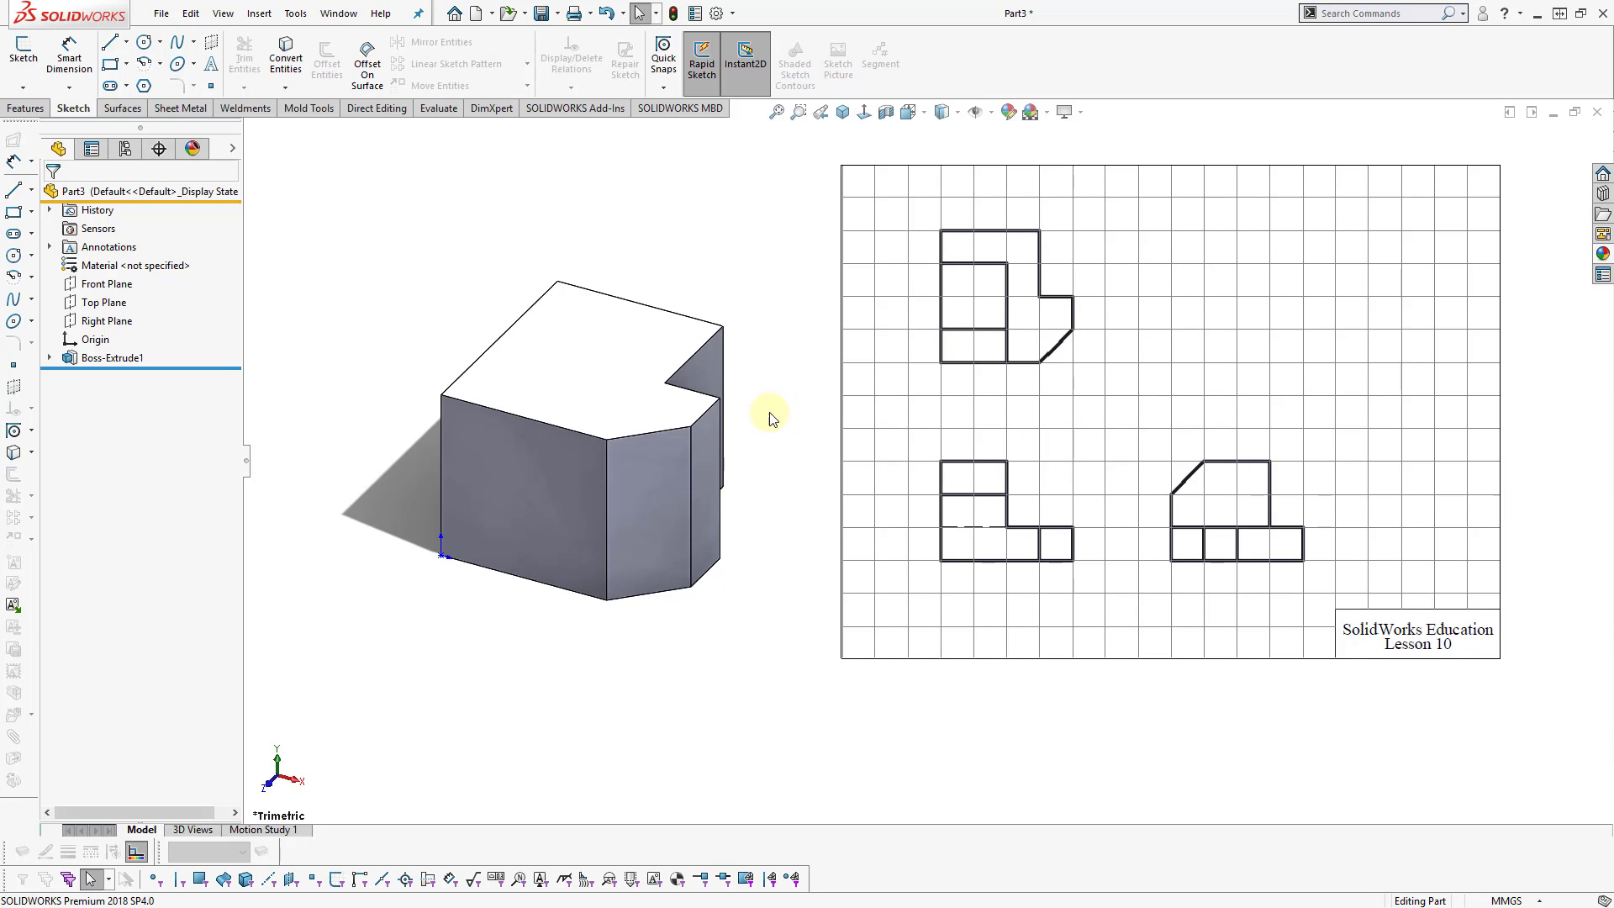
# Start a sketch on the block's top face, moving the reference picture aside and choosing Line
pyautogui.click(631, 366)
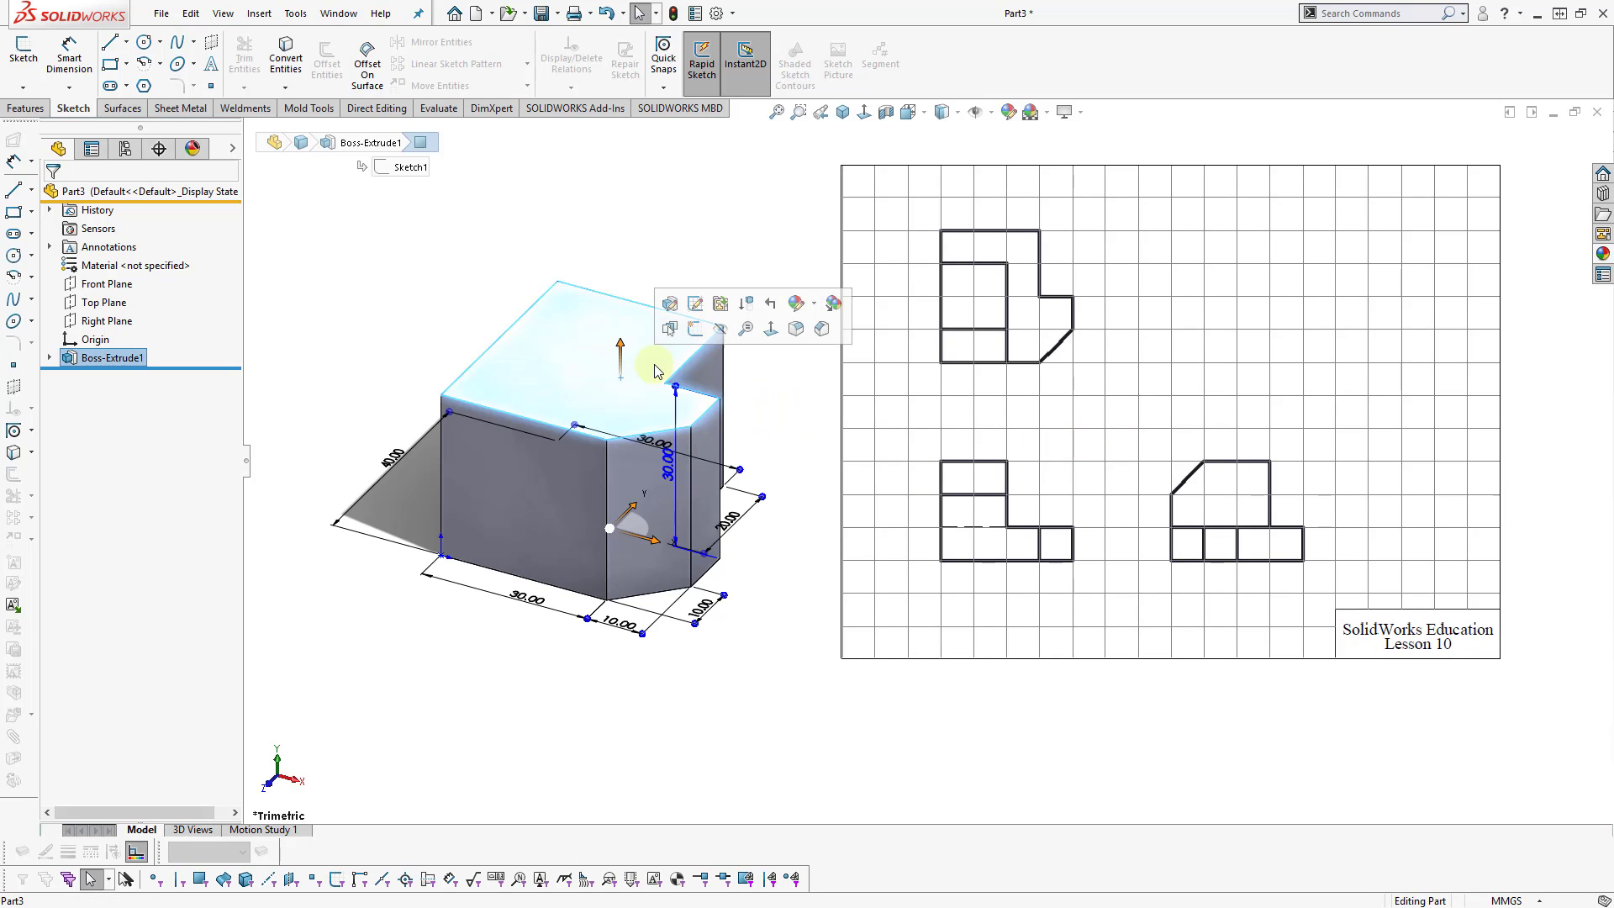
pyautogui.click(694, 327)
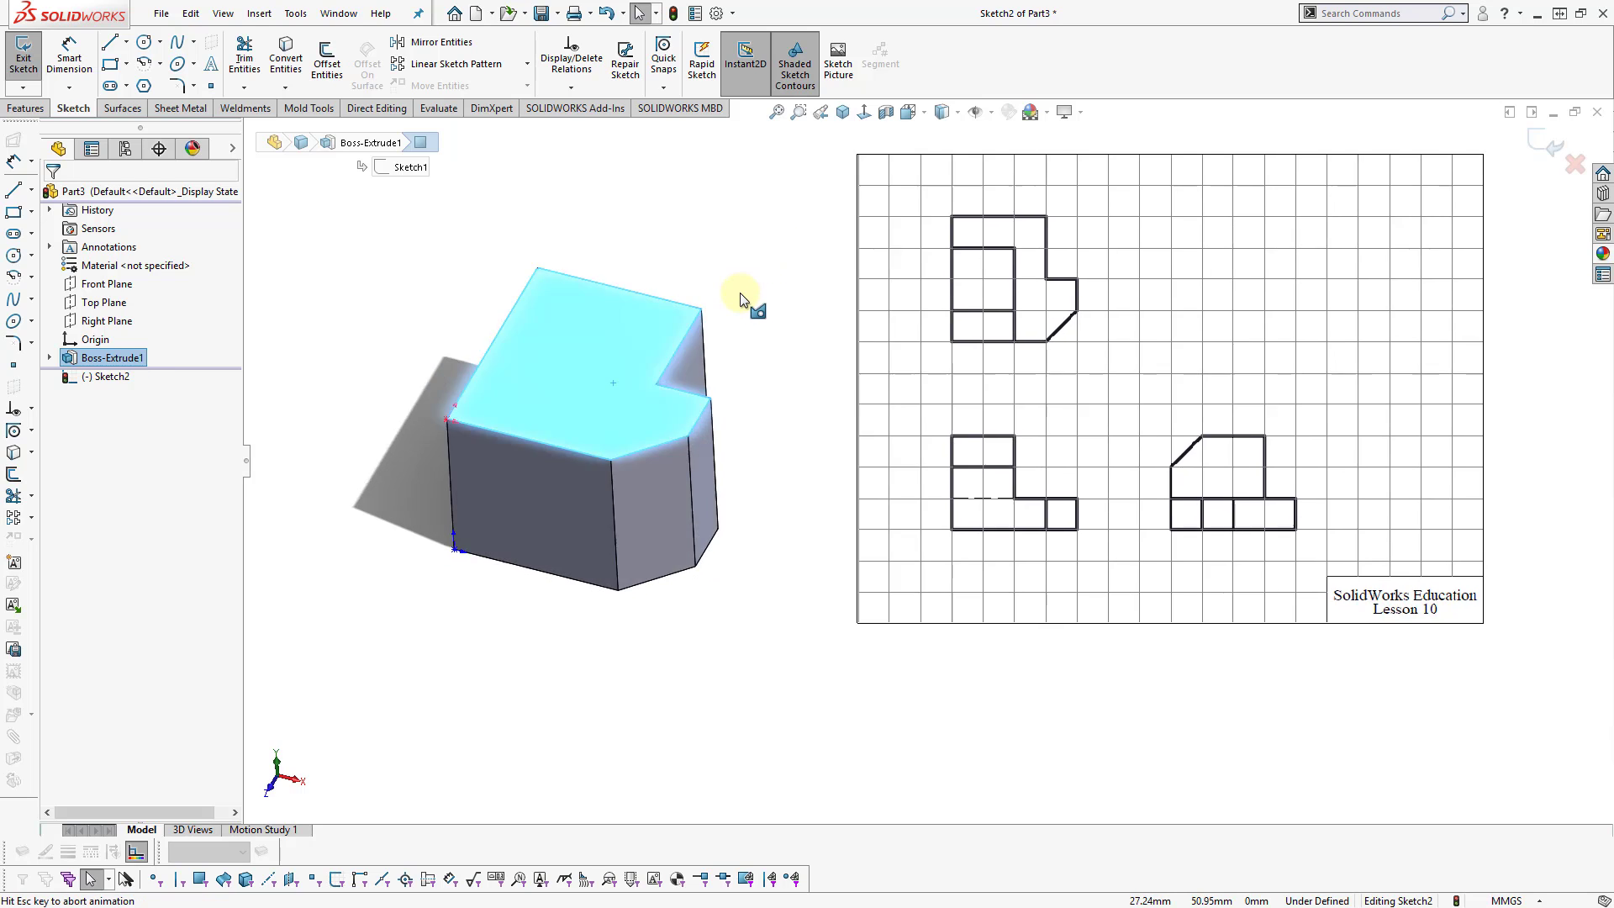
pyautogui.moveTo(1320, 348); pyautogui.dragTo(1055, 546)
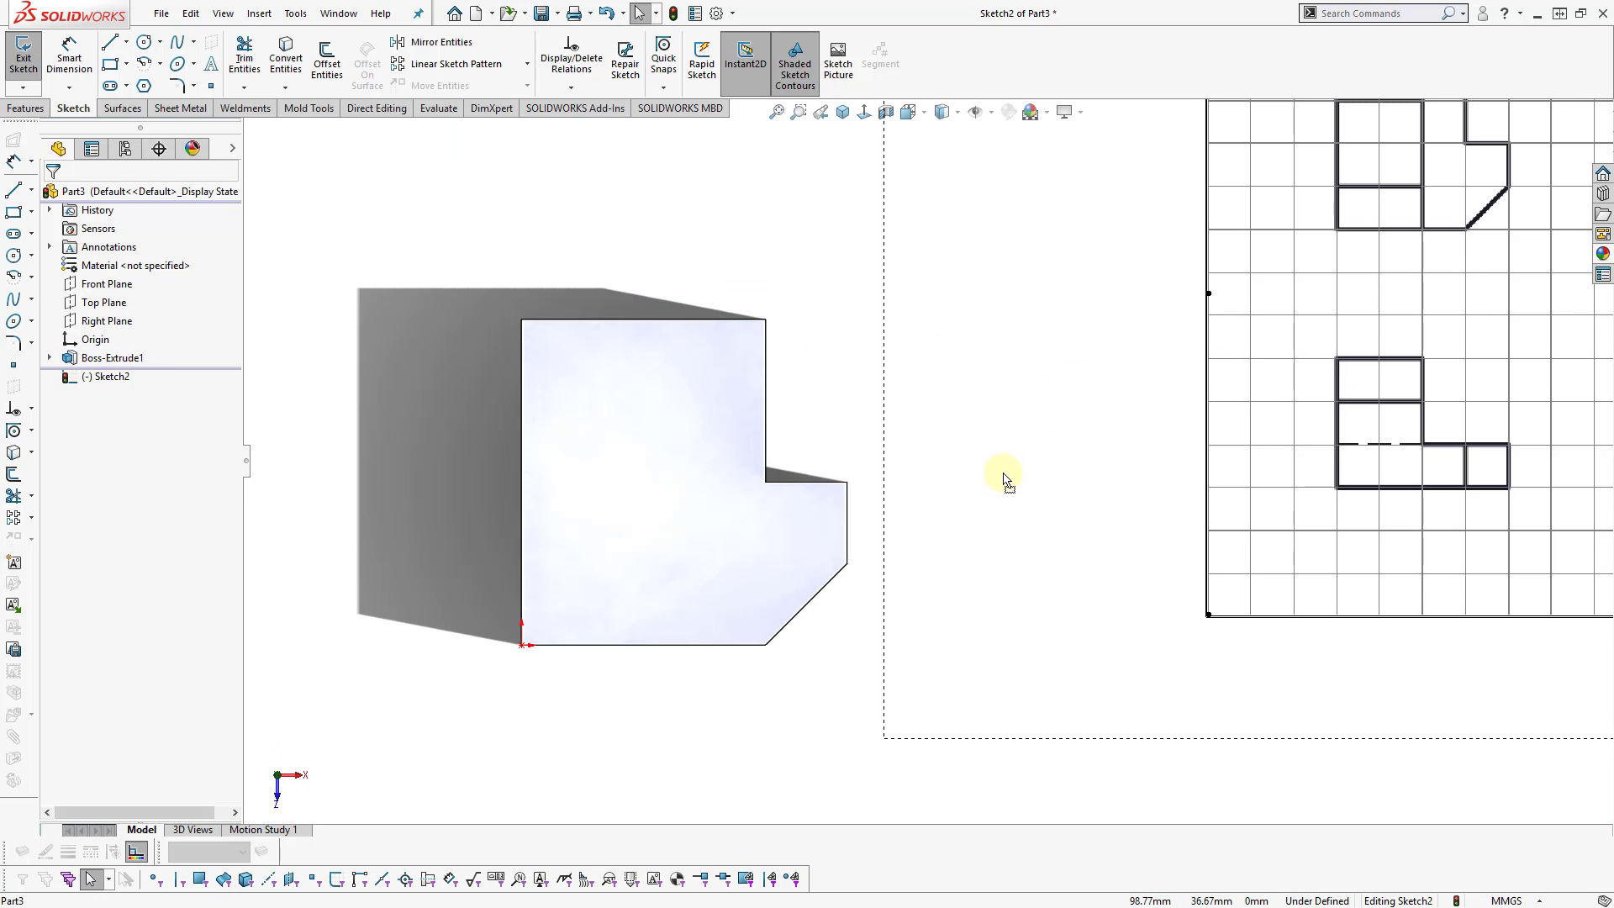
pyautogui.moveTo(790, 238); pyautogui.dragTo(742, 244, button='right')
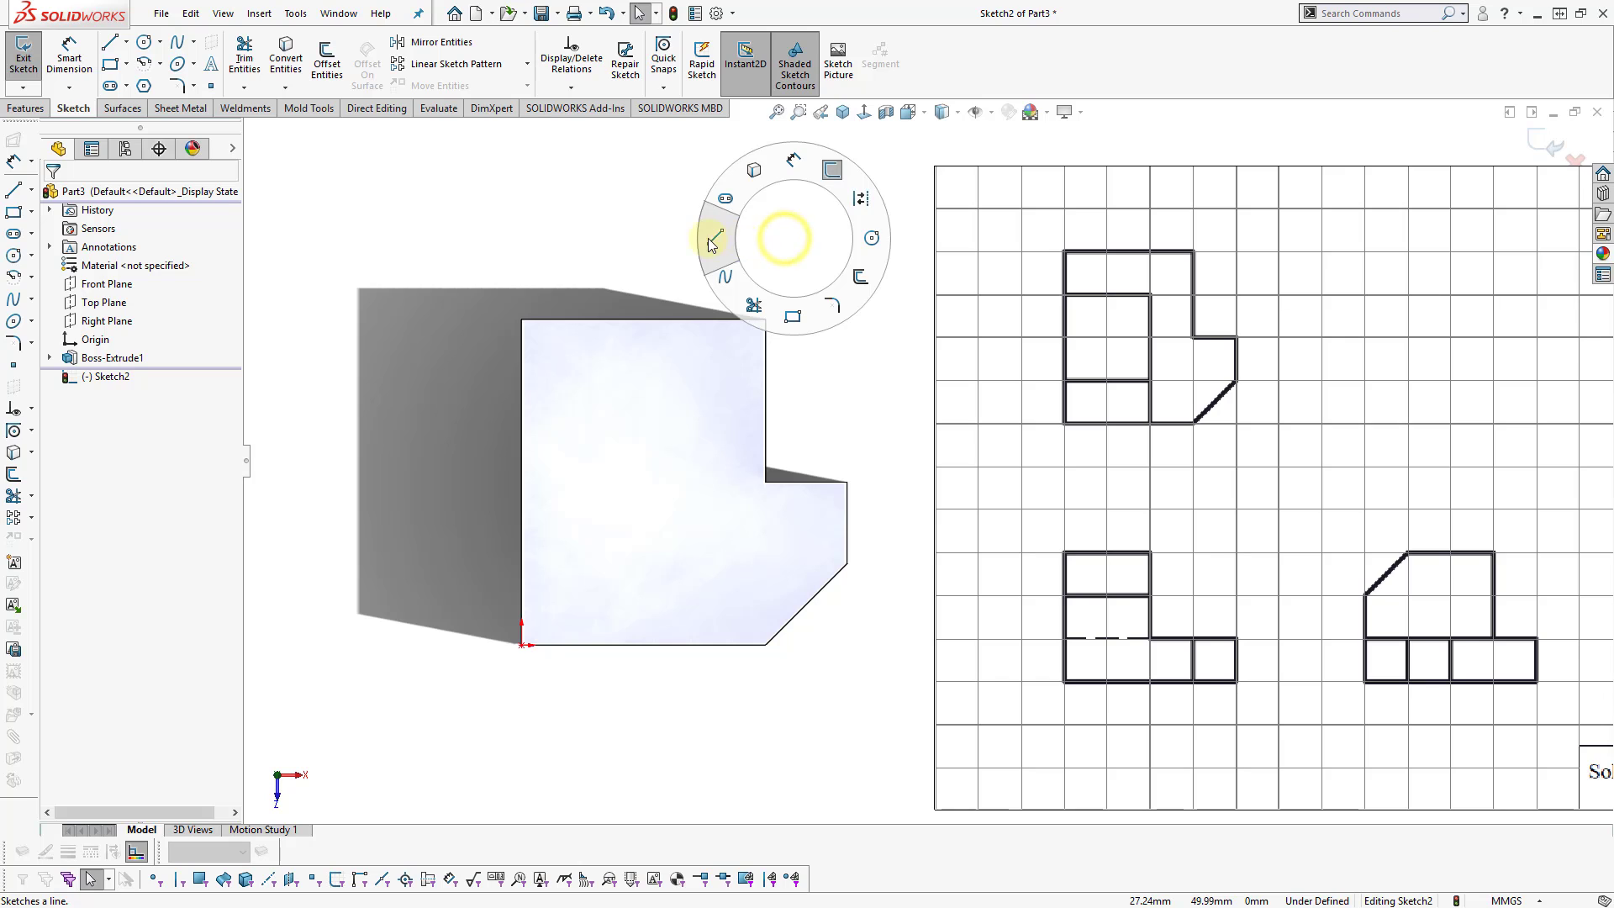
# Draw a closed six-line outline over the step area, extending past the block's edges
pyautogui.click(523, 368)
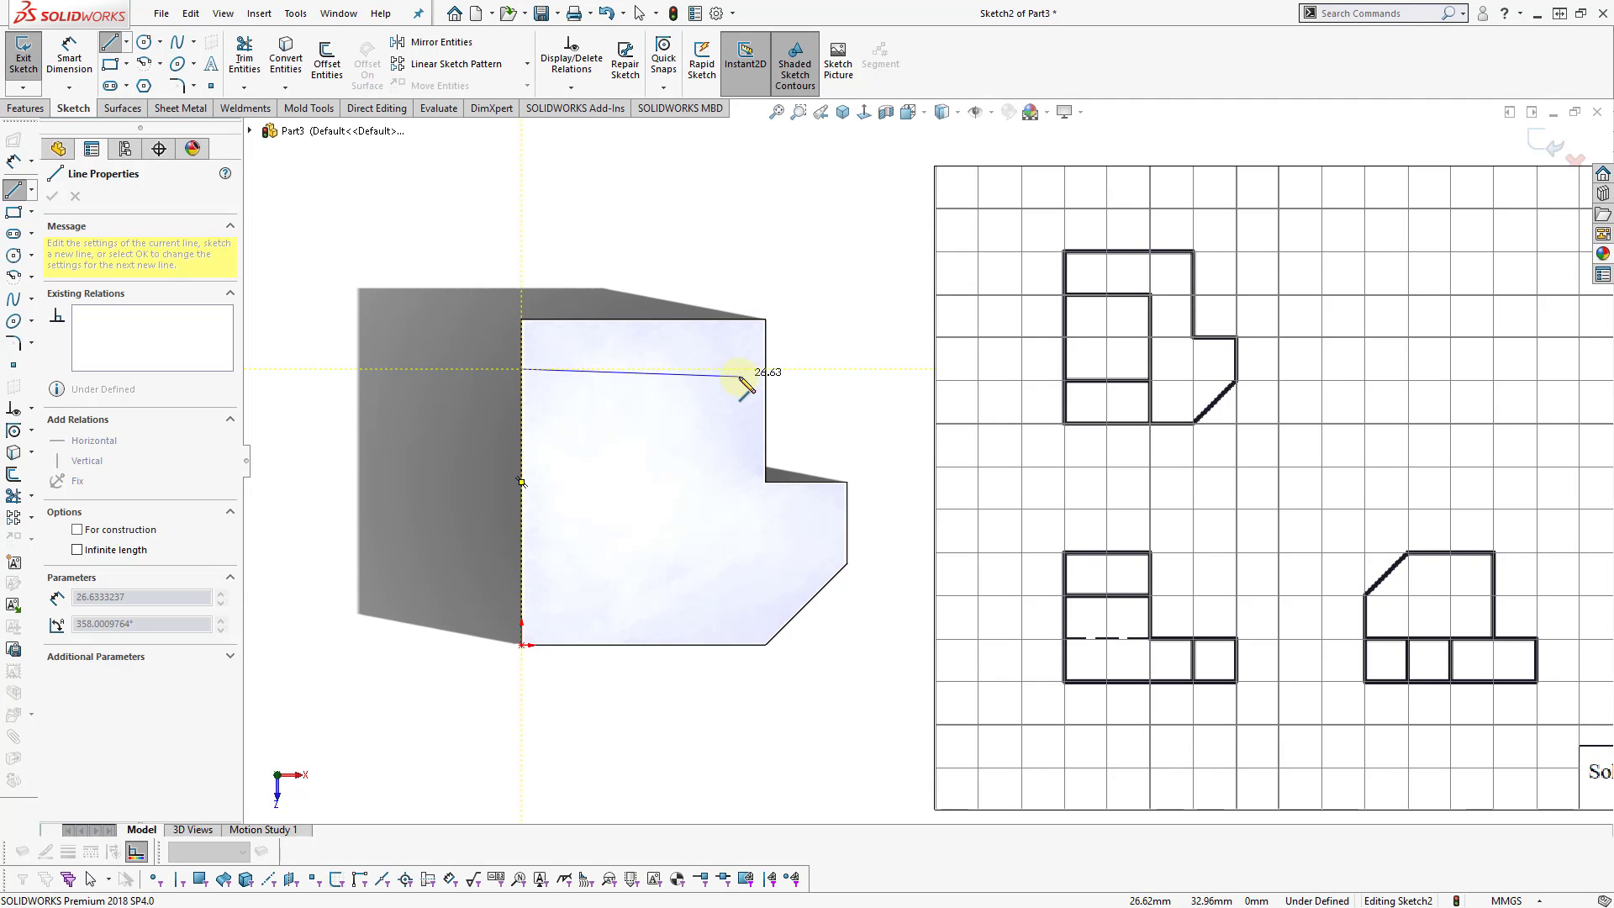
pyautogui.click(686, 368)
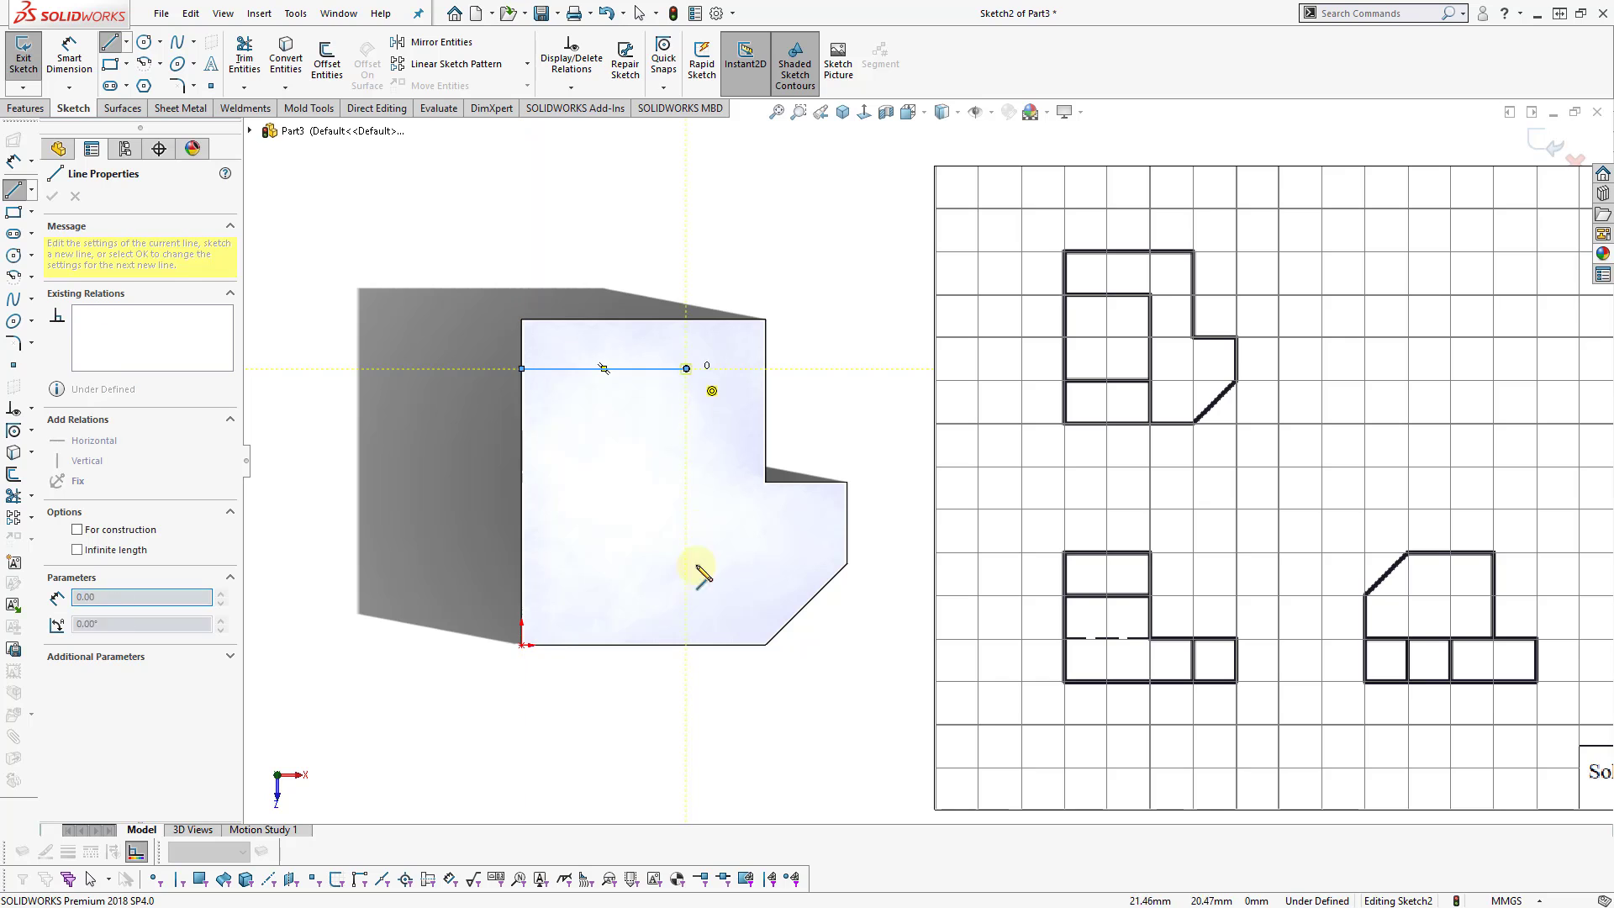
pyautogui.click(686, 644)
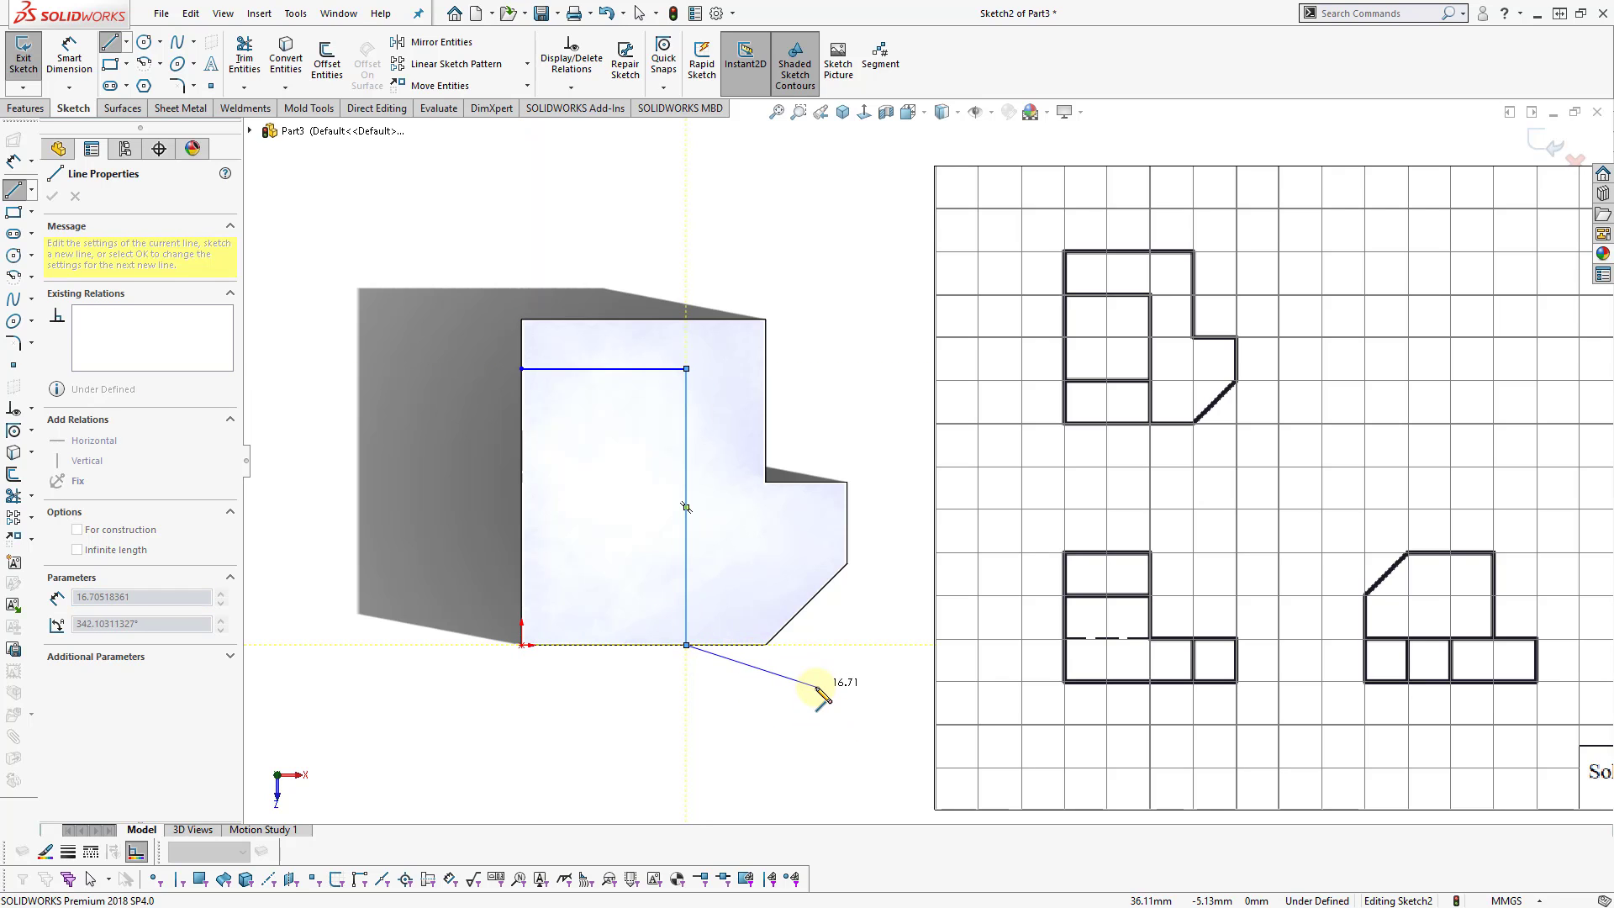
pyautogui.click(901, 644)
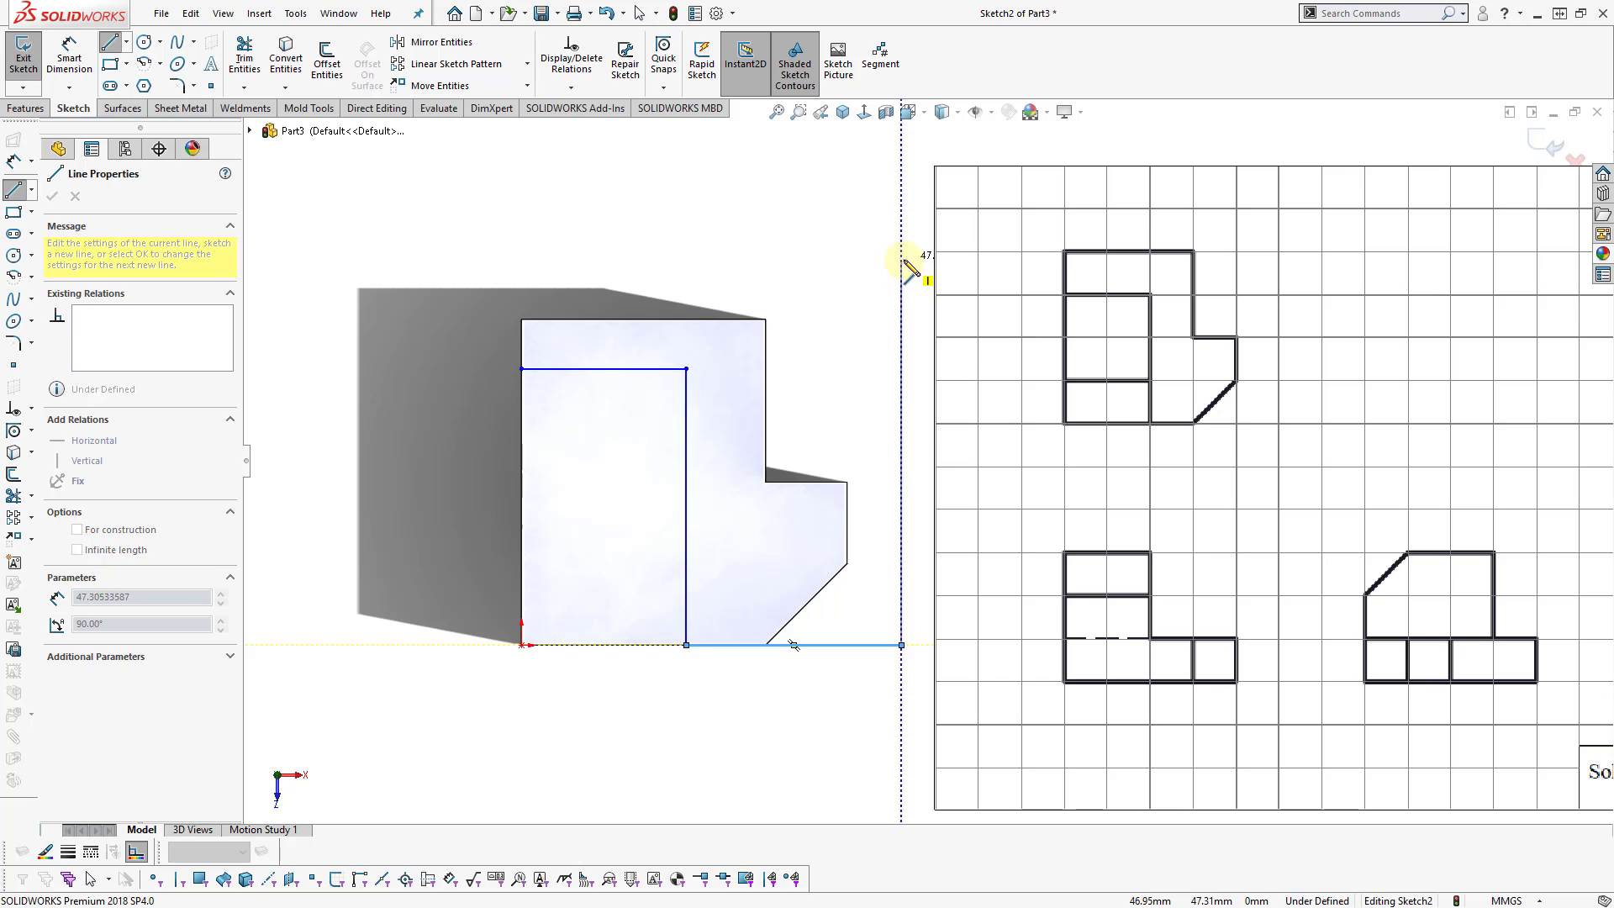
pyautogui.click(901, 259)
pyautogui.click(522, 259)
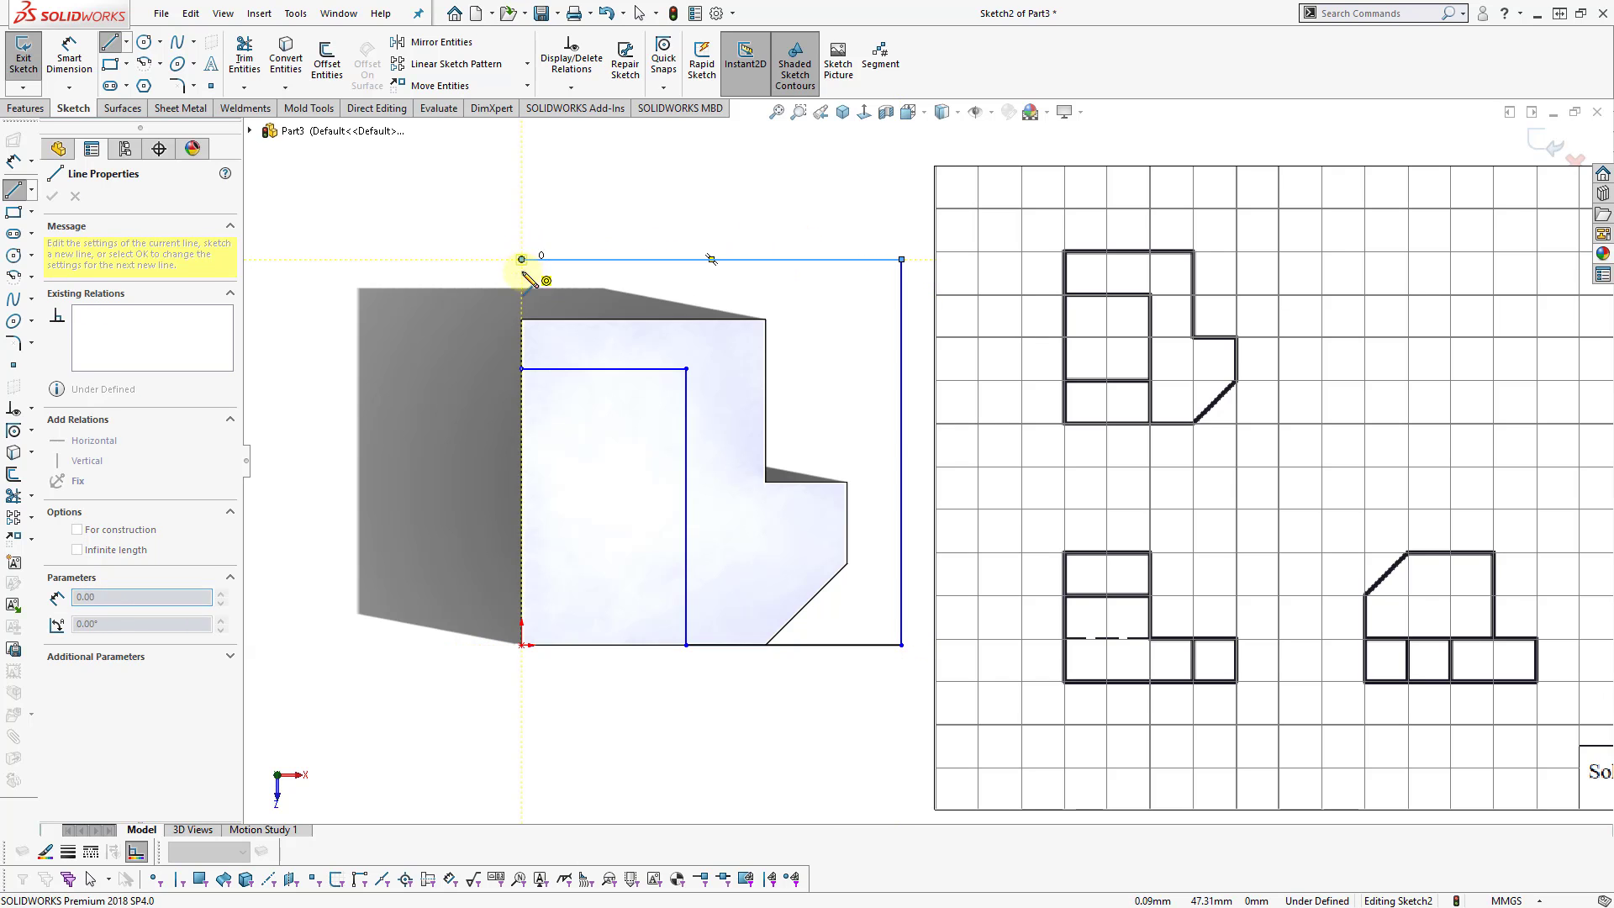
pyautogui.click(522, 368)
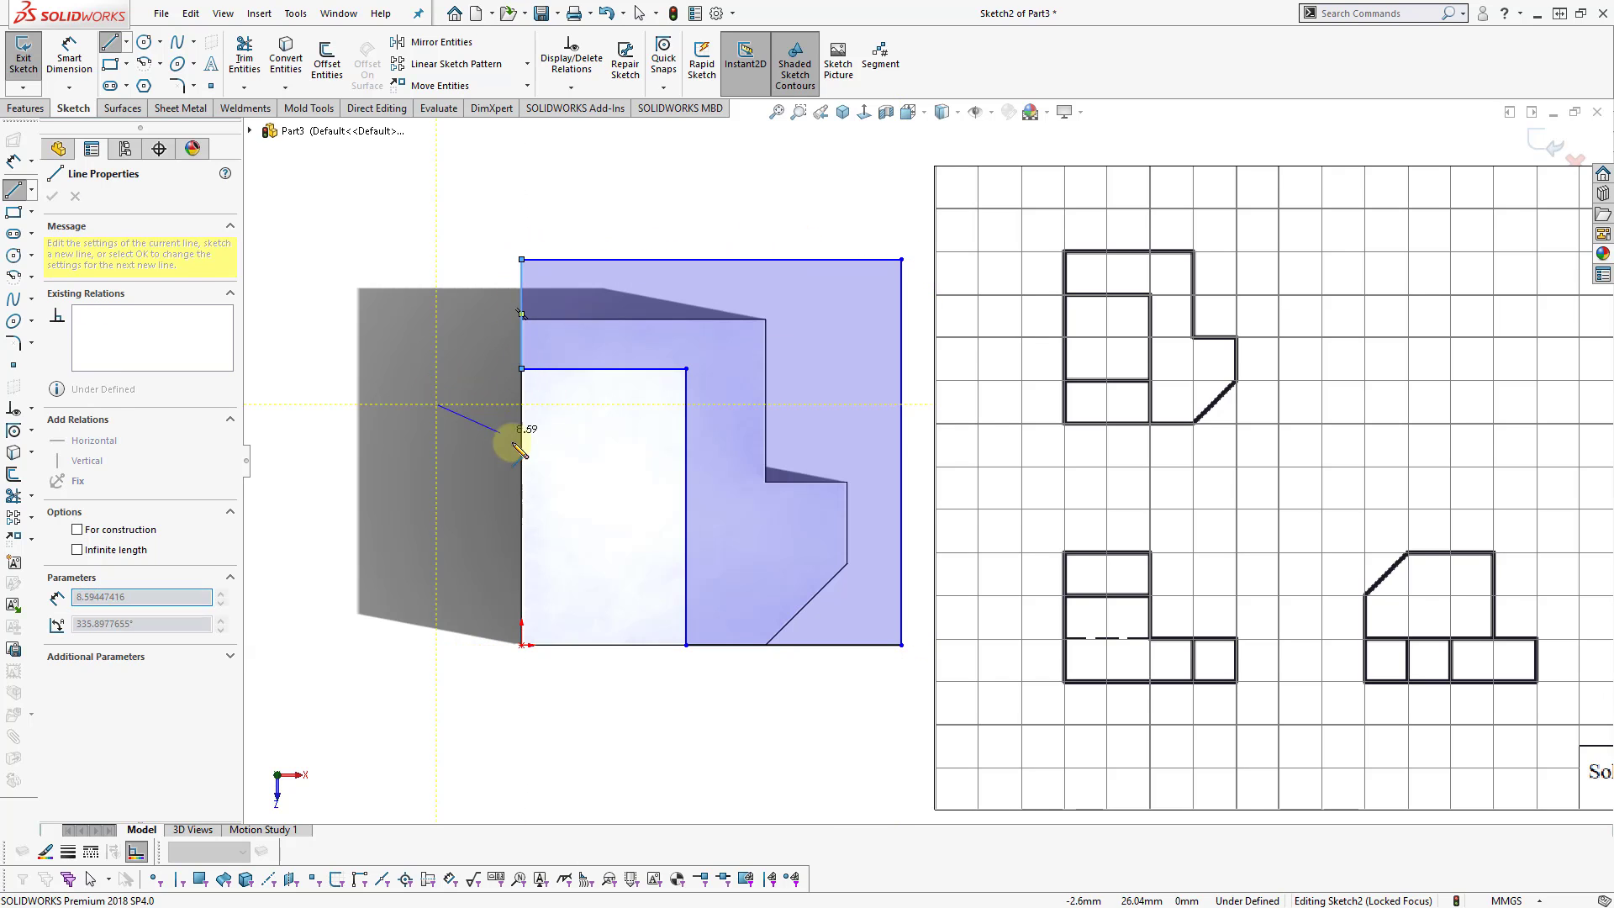
pyautogui.press('Escape')
# Dimension the step width at 20 mm and the inner height at 30 mm
pyautogui.moveTo(457, 596); pyautogui.dragTo(457, 527, button='right')
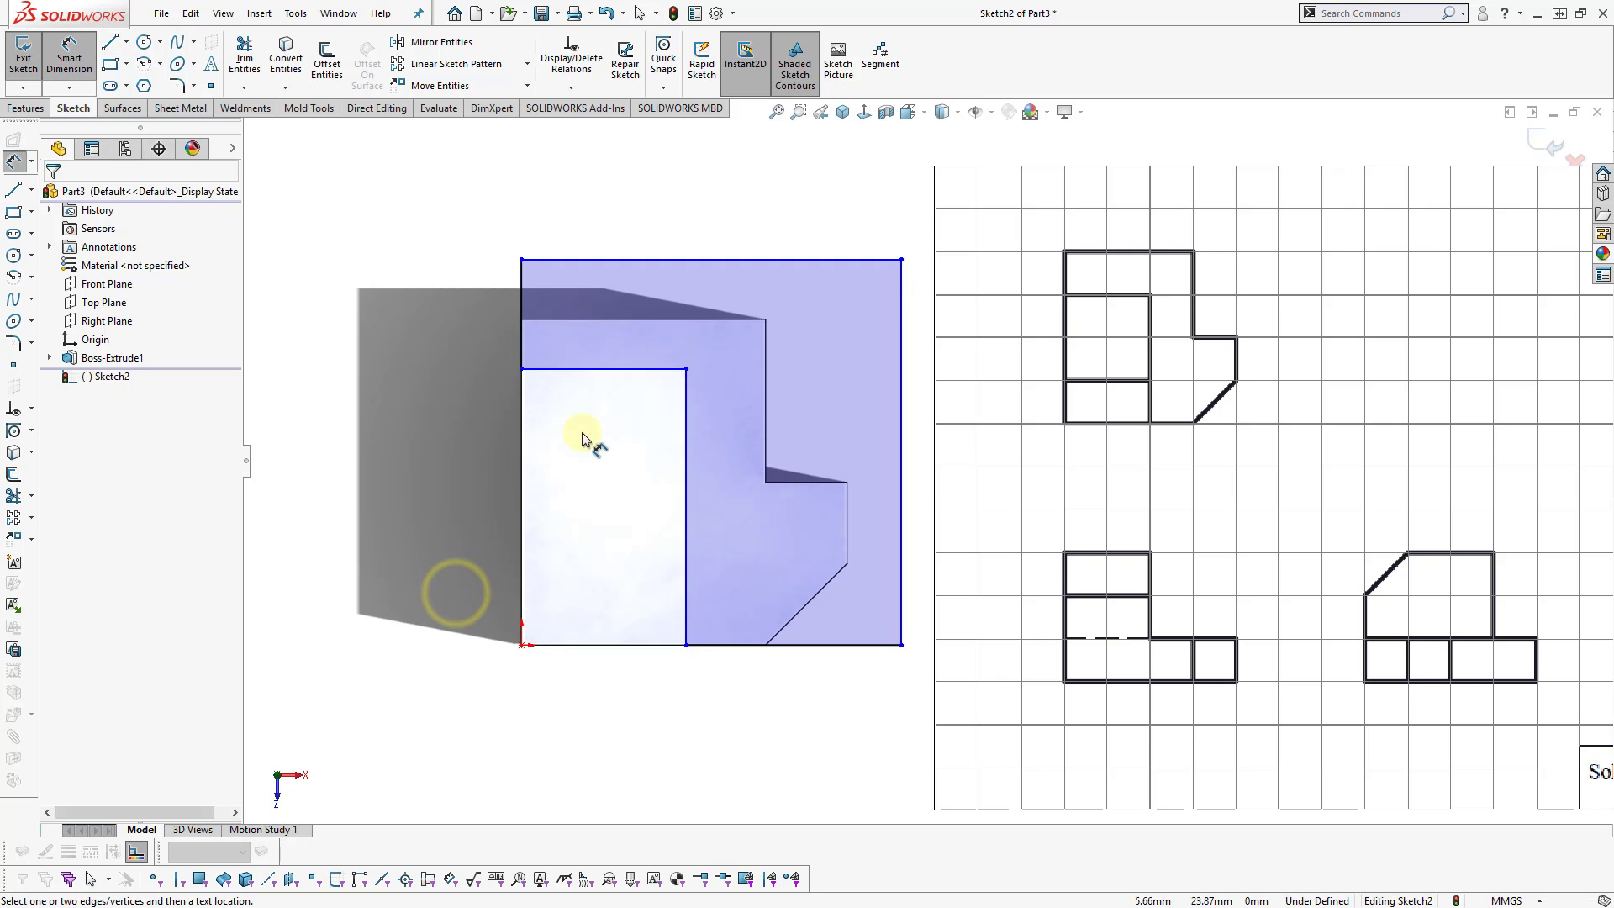
pyautogui.click(611, 369)
pyautogui.click(479, 415)
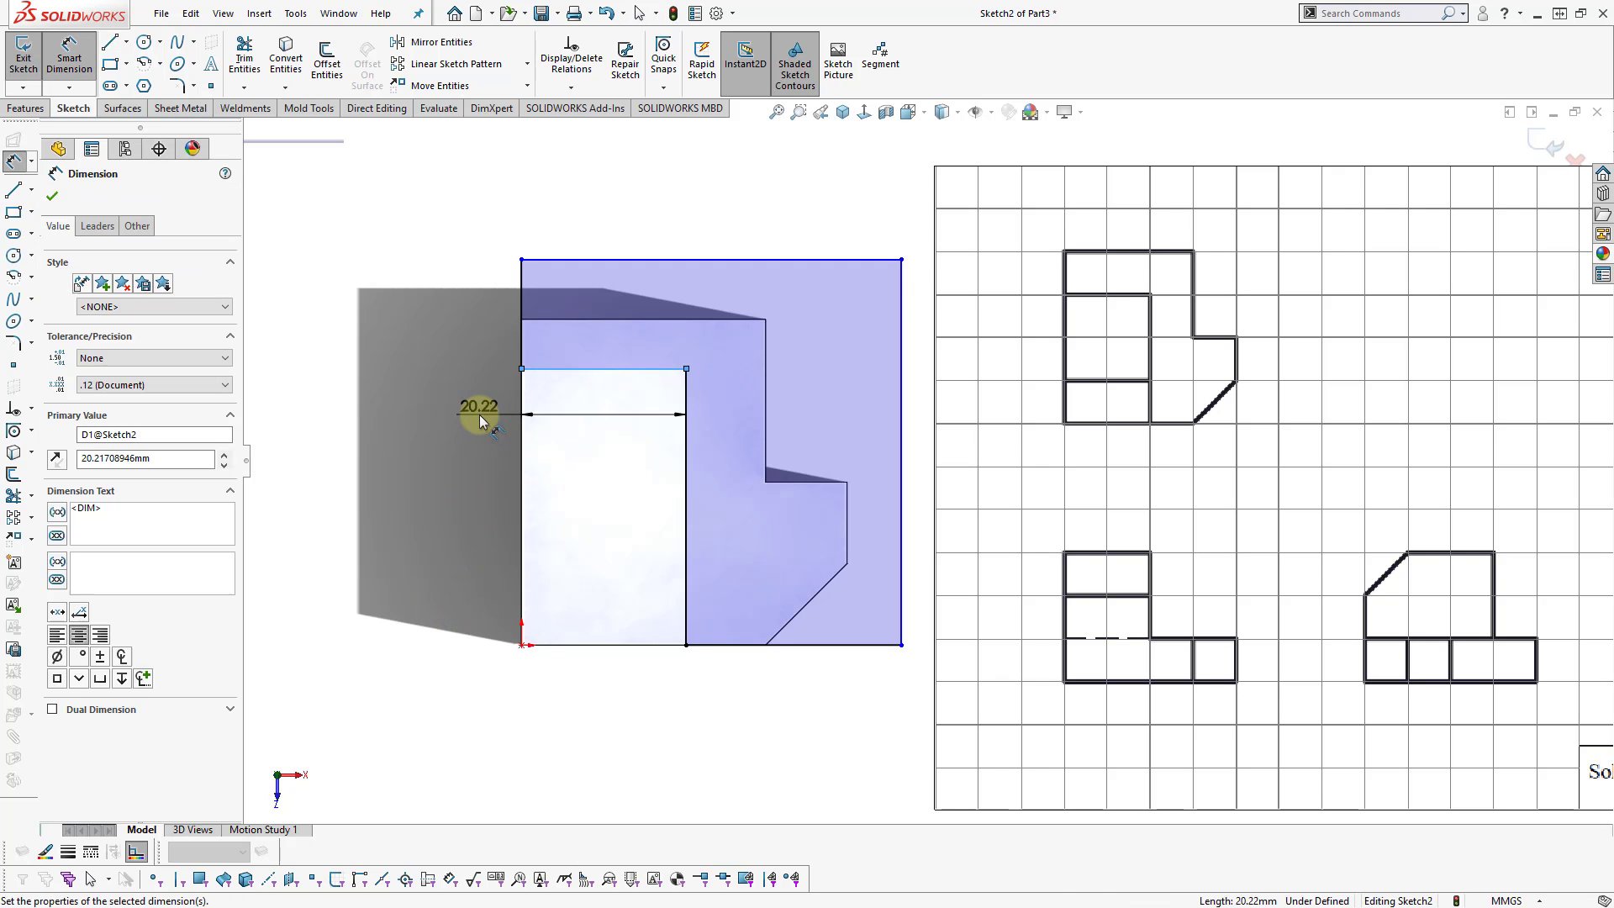
pyautogui.write('20')
pyautogui.press('Return')
pyautogui.press('Escape')
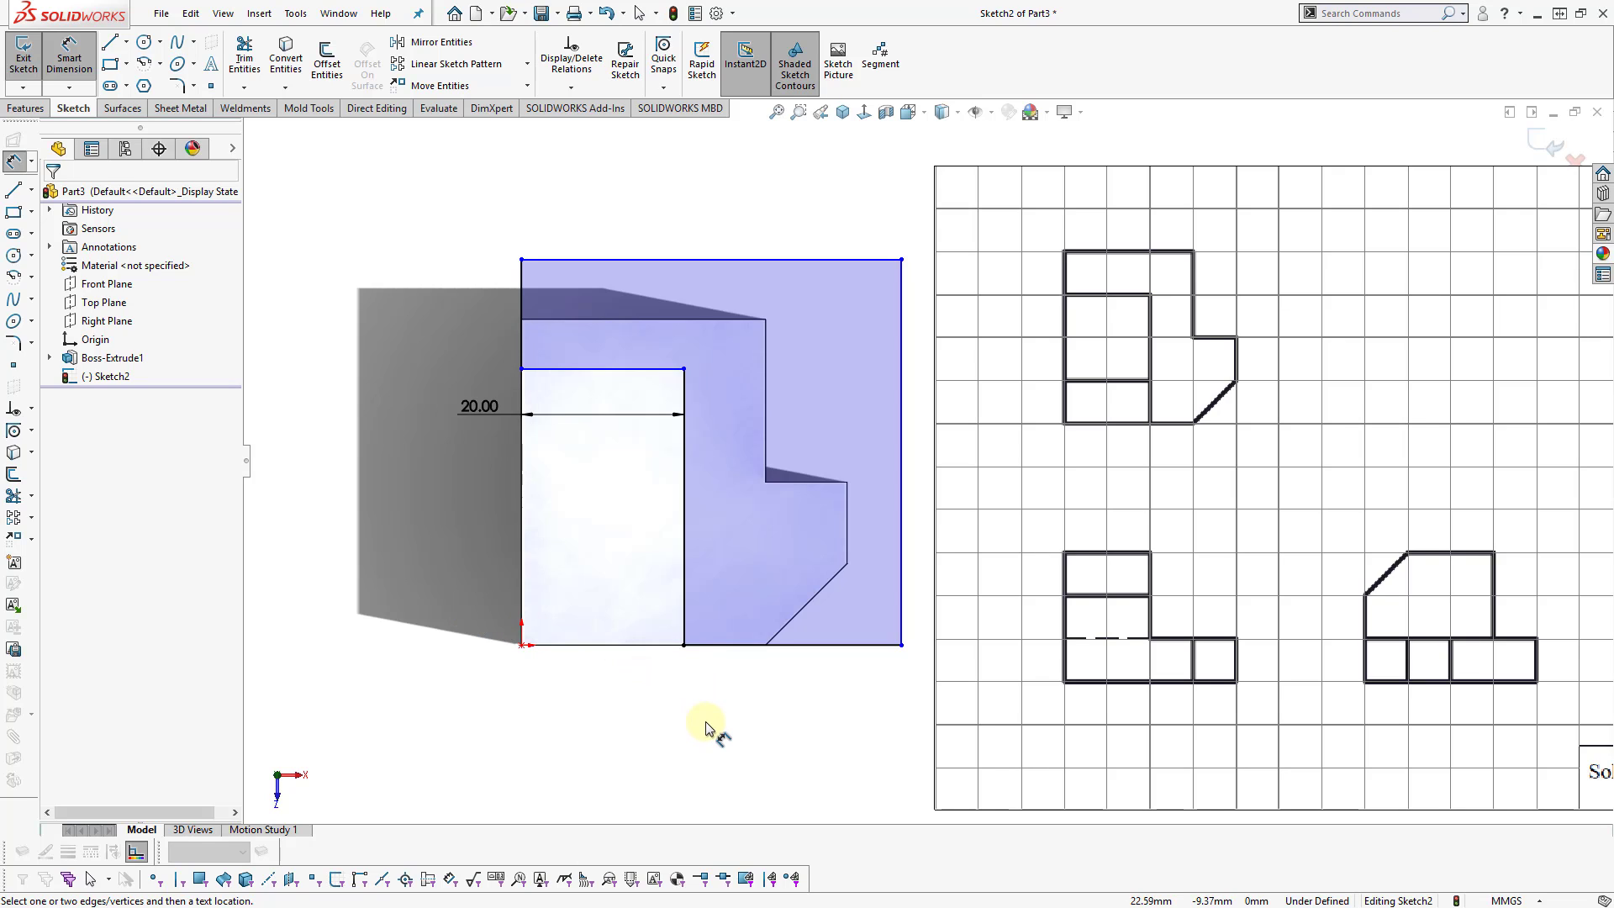
pyautogui.click(681, 464)
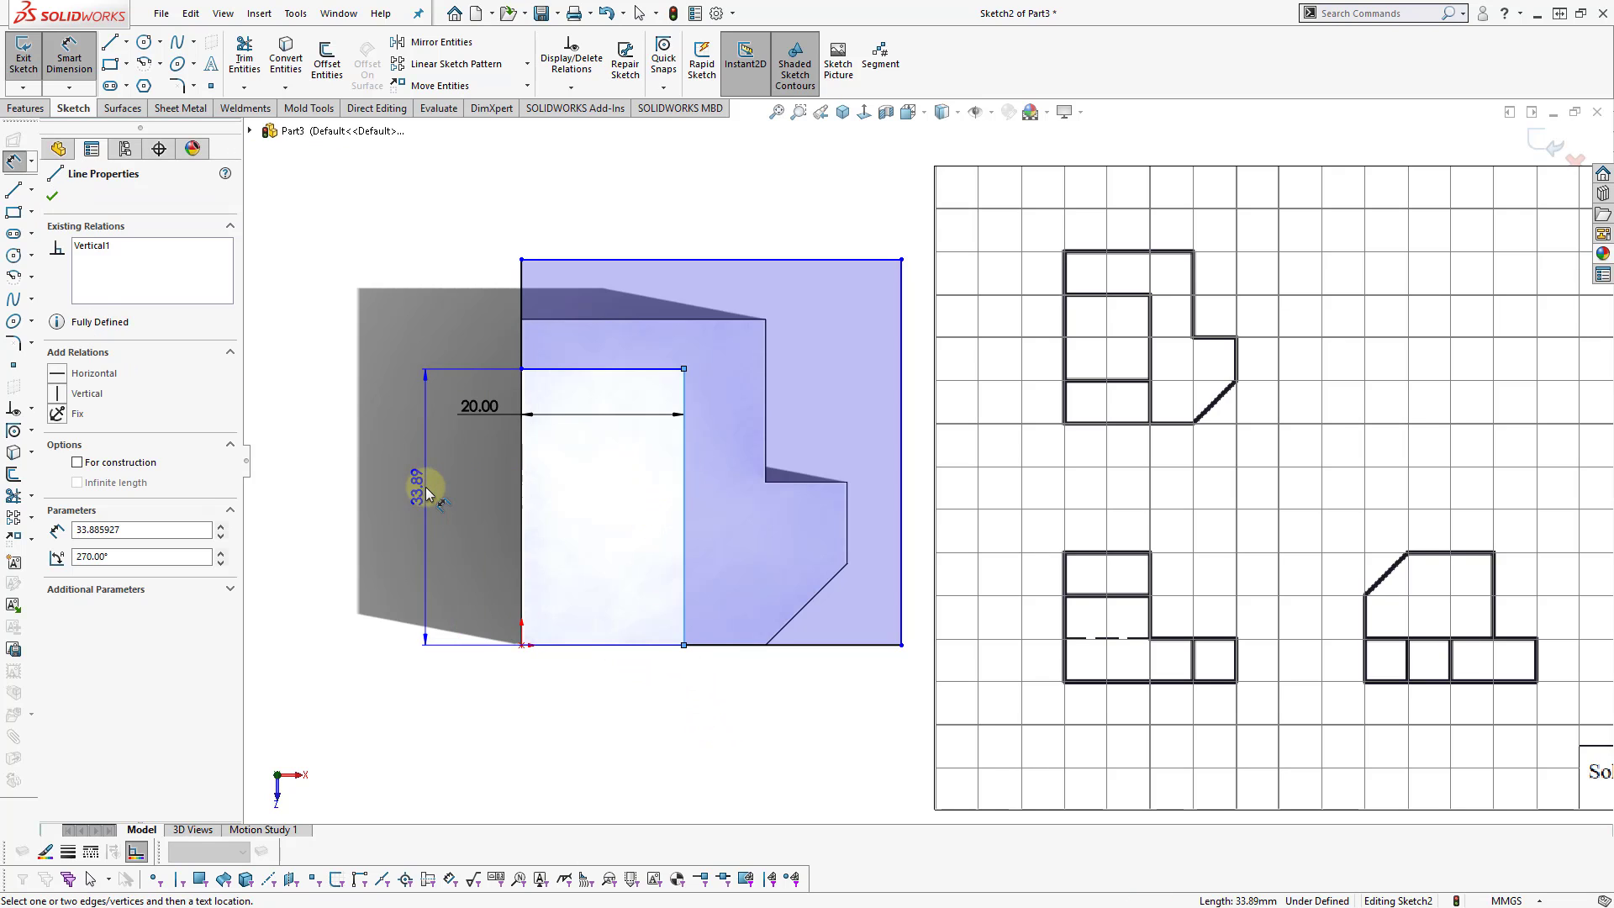
pyautogui.click(426, 493)
pyautogui.write('30')
pyautogui.press('Return')
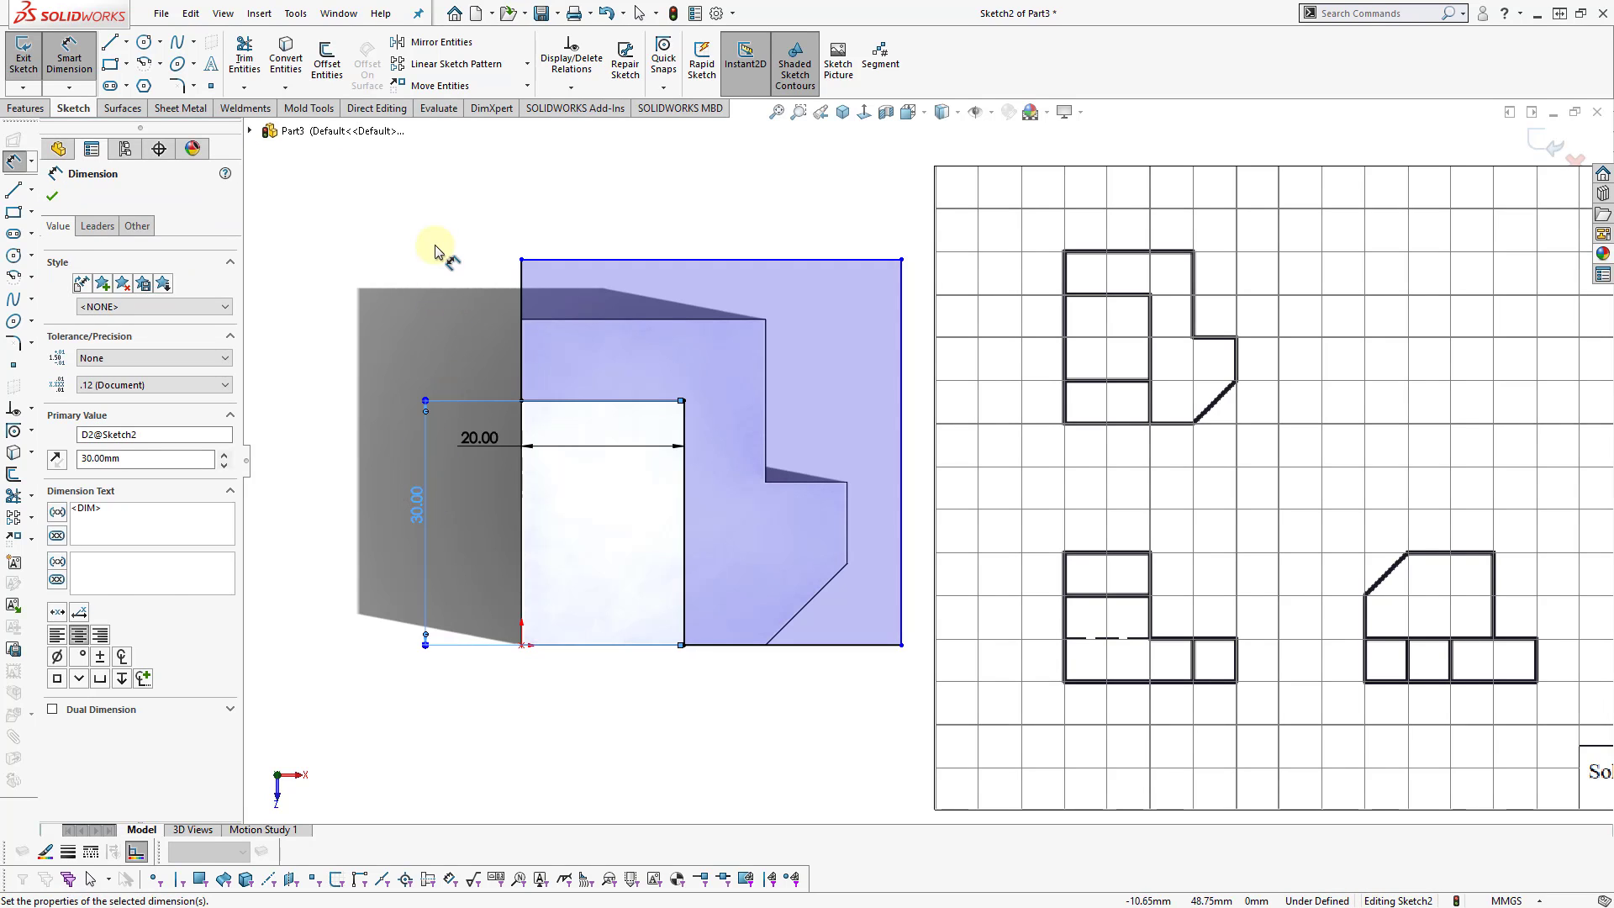
pyautogui.press('Escape')
# Dimension the left vertical offset at 20 mm and the bottom width at 25 mm
pyautogui.click(521, 284)
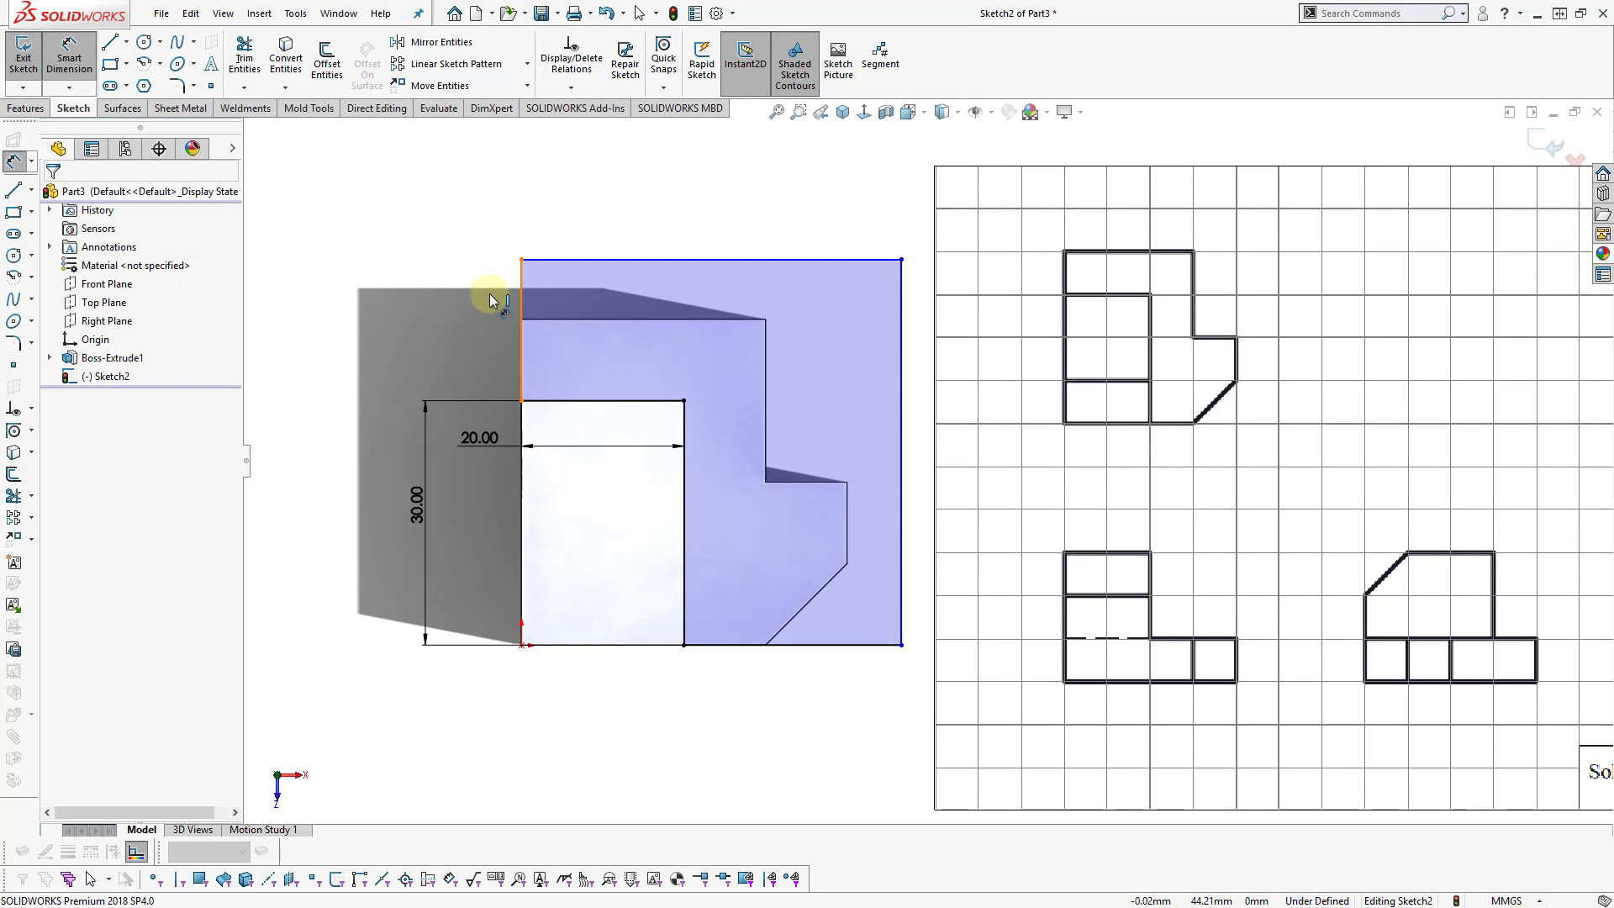
pyautogui.click(445, 296)
pyautogui.write('20')
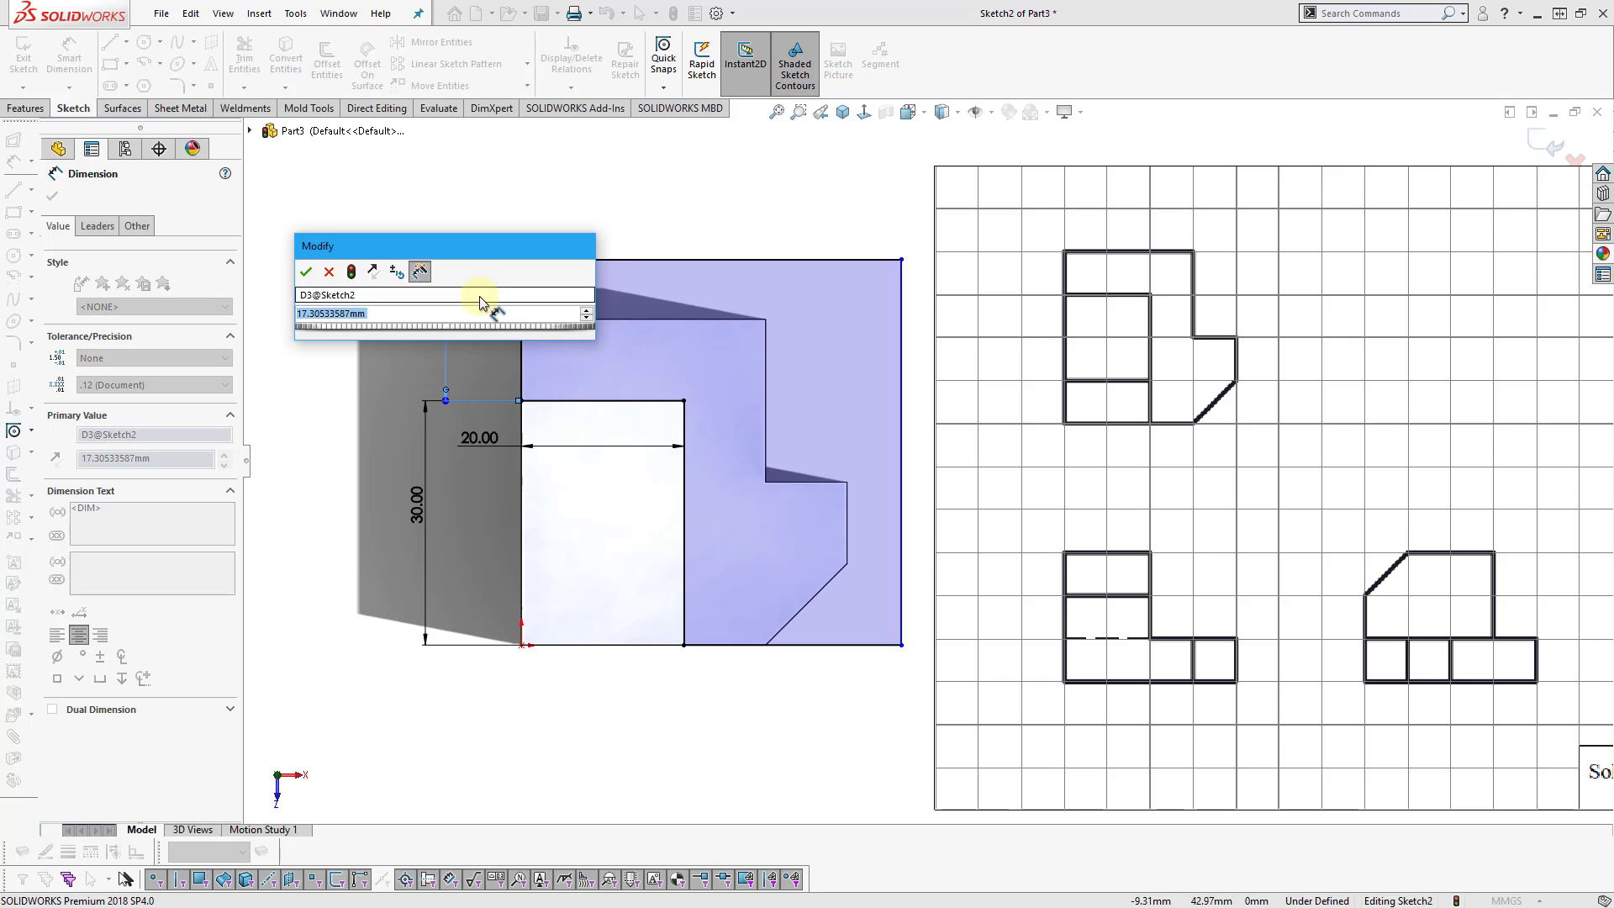
pyautogui.press('Return')
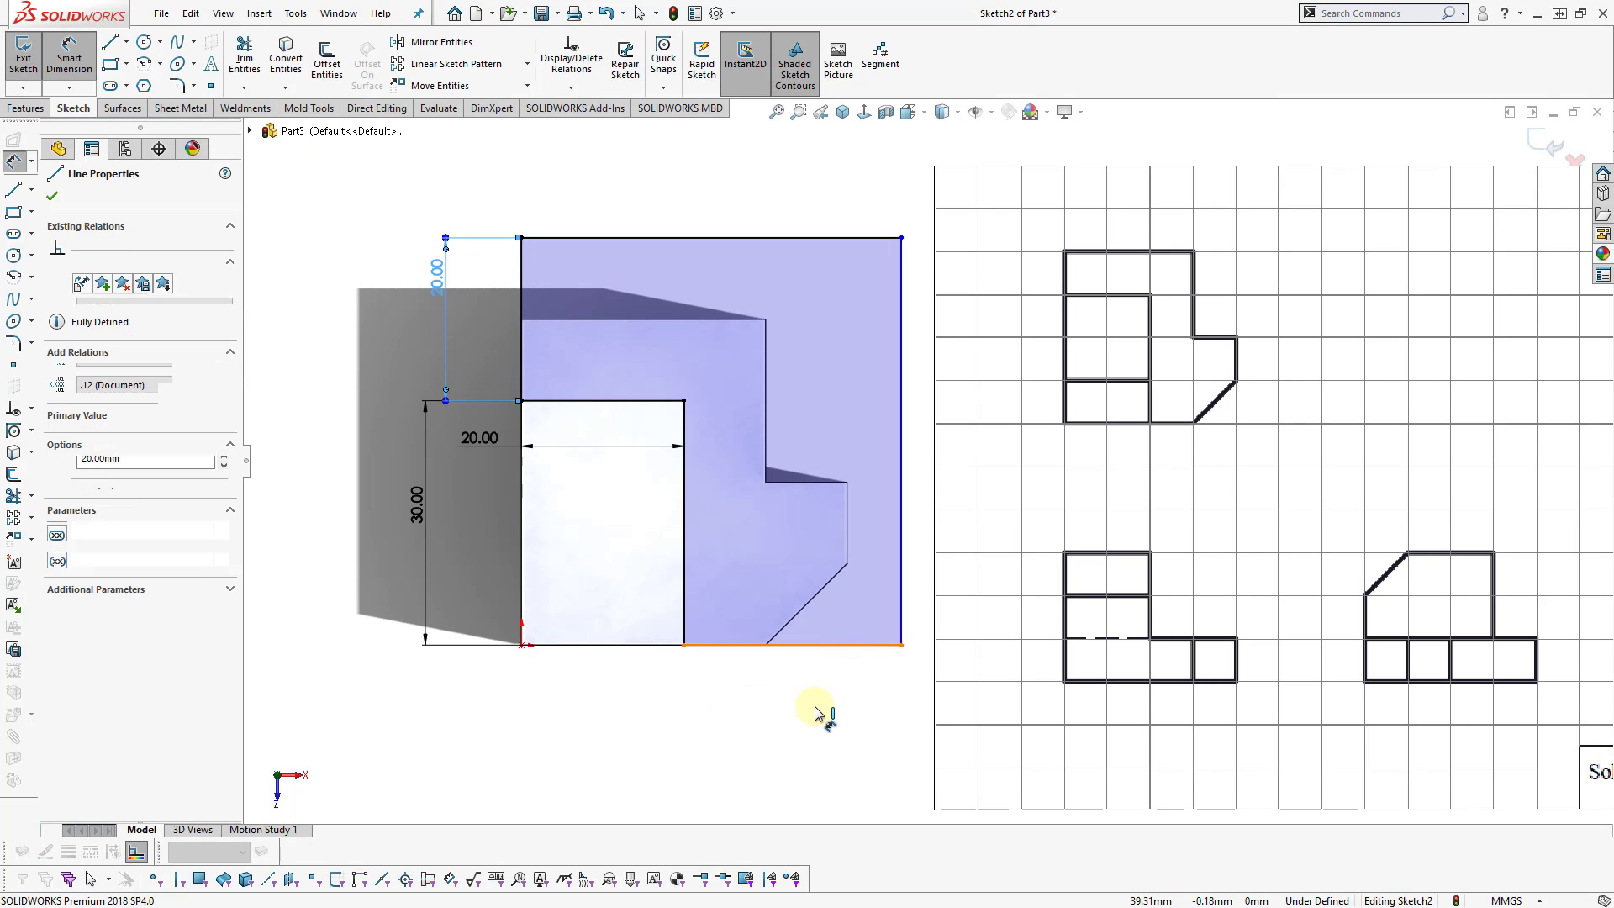
pyautogui.click(841, 648)
pyautogui.click(820, 713)
pyautogui.write('25')
pyautogui.press('Return')
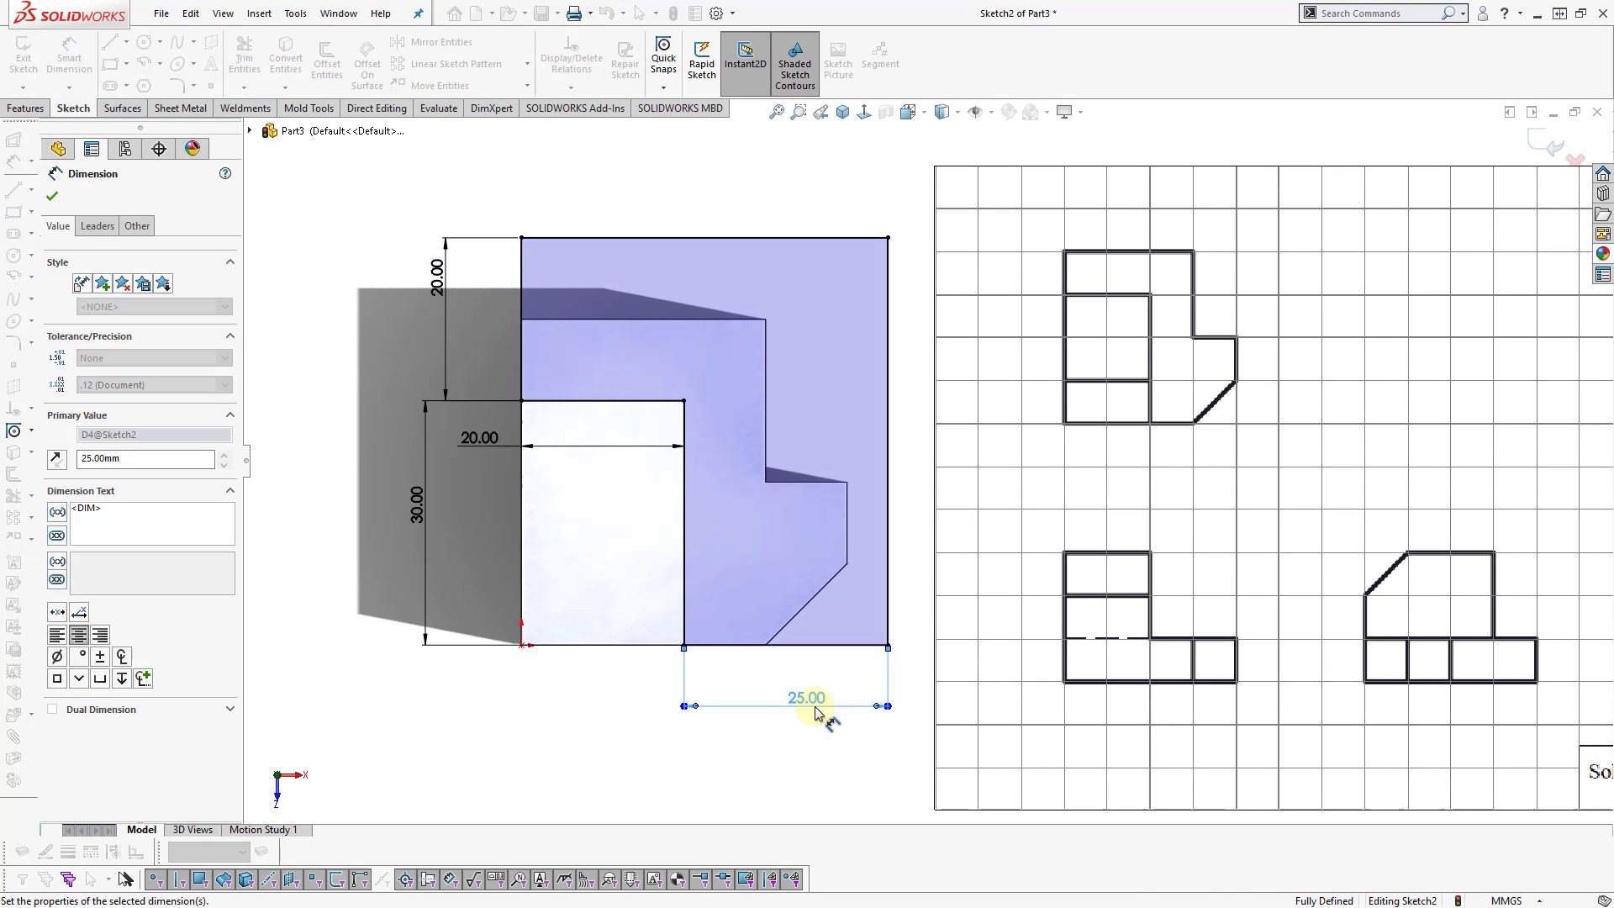
pyautogui.press('Escape')
# Cut-extrude the step sketch 20 mm Blind into the block
pyautogui.press('s')
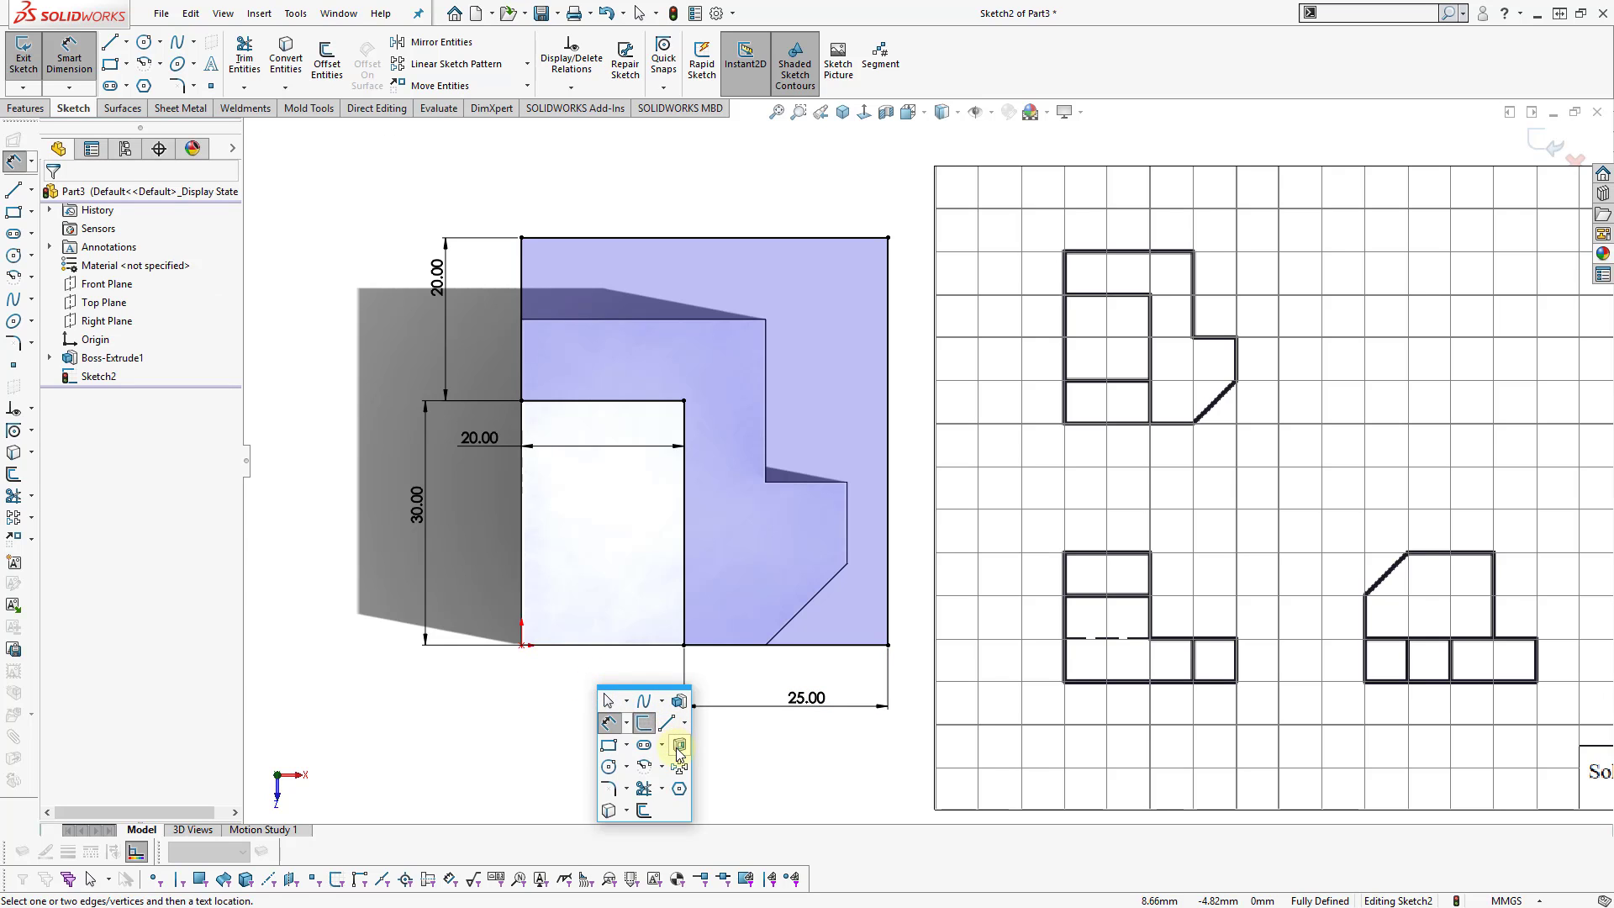
pyautogui.click(679, 748)
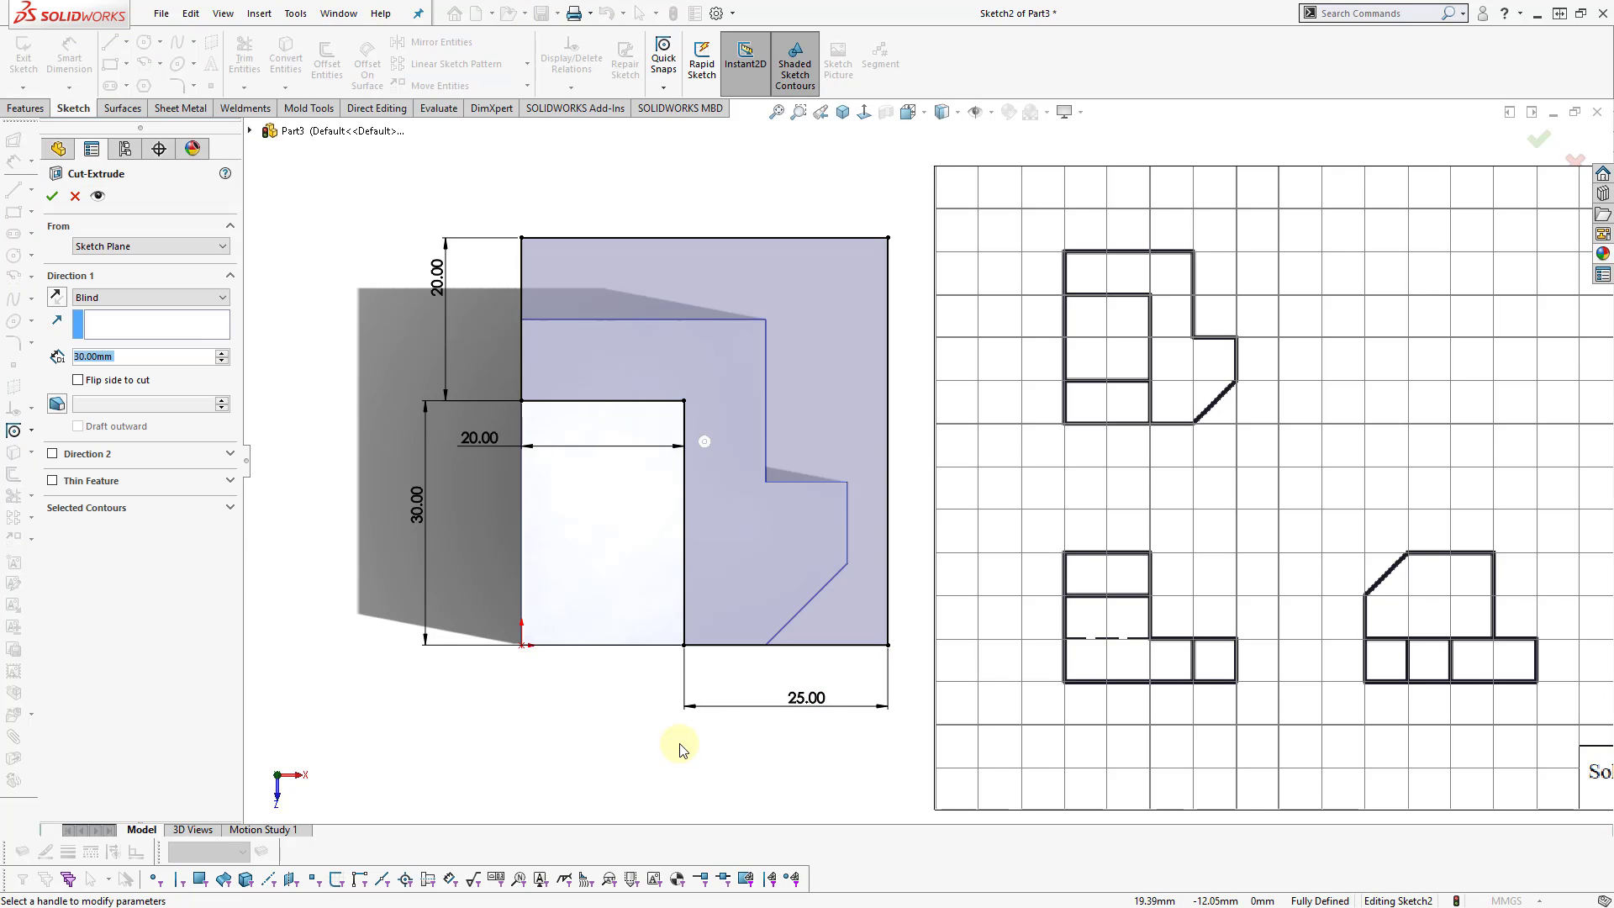
pyautogui.moveTo(639, 660); pyautogui.dragTo(631, 395, button='middle')
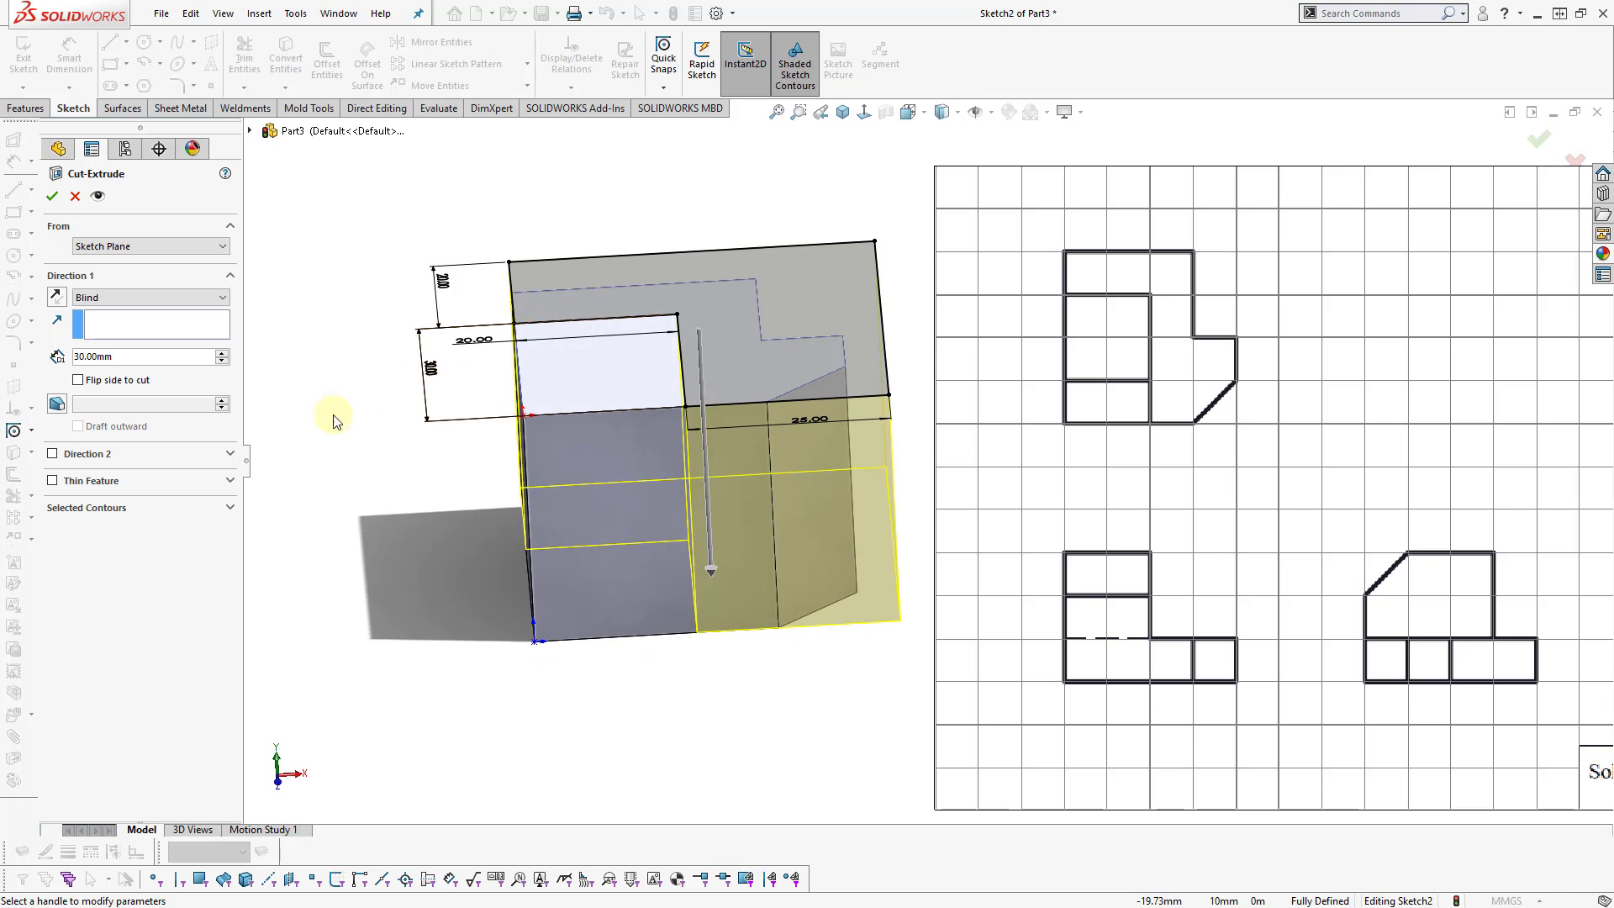
pyautogui.click(223, 361)
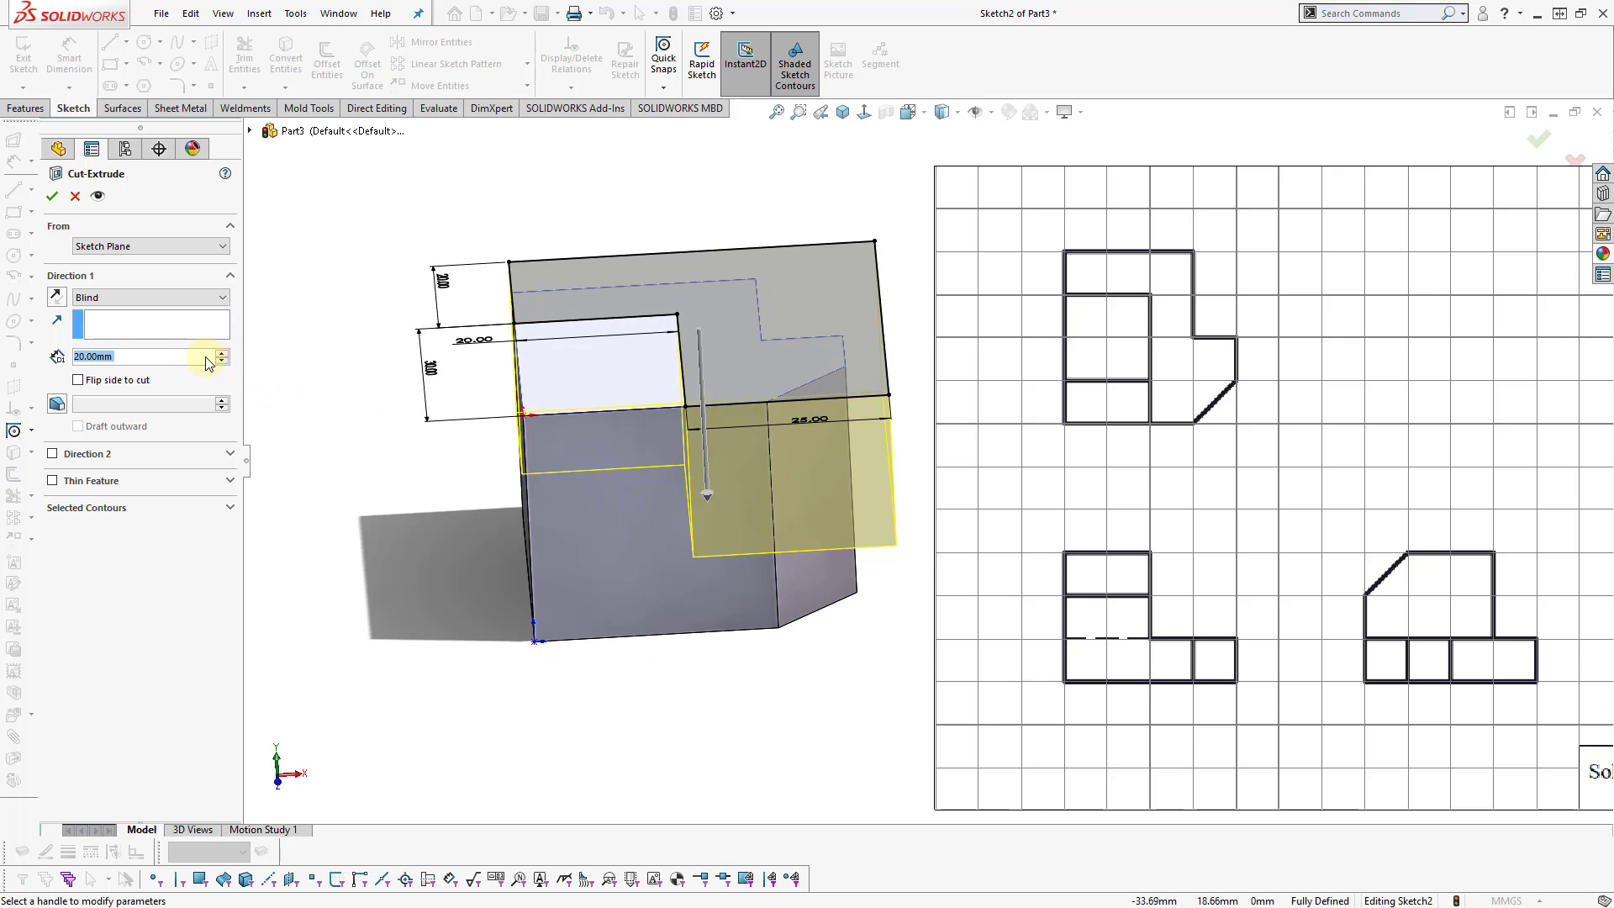
pyautogui.click(51, 197)
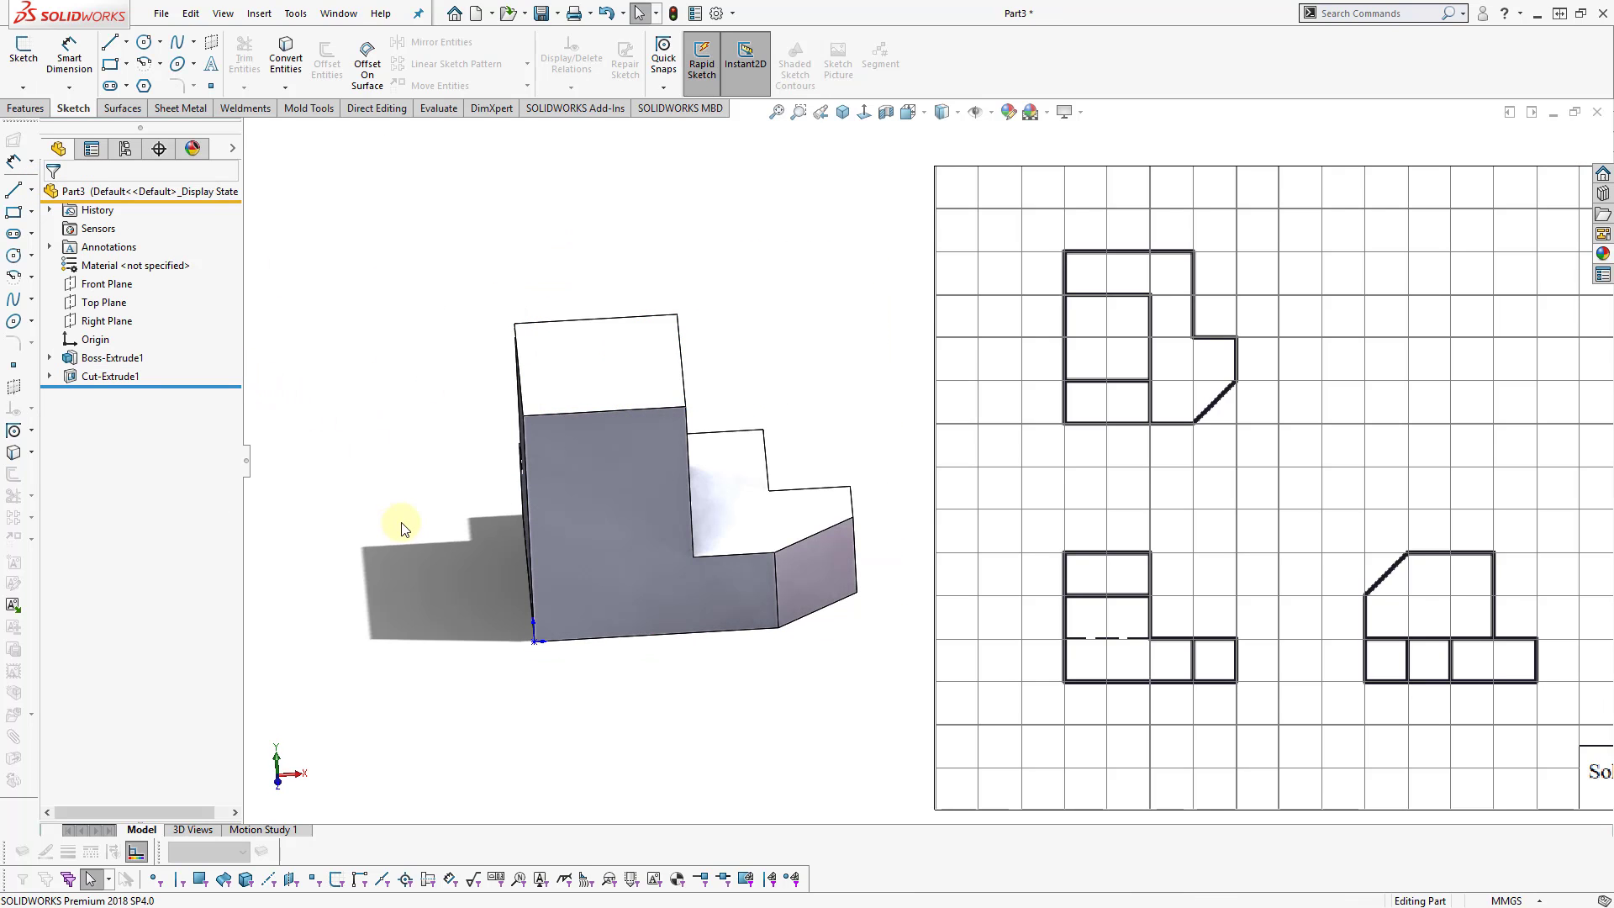
pyautogui.moveTo(402, 528)
pyautogui.mouseDown(button='middle')
pyautogui.moveTo(435, 471)
pyautogui.moveTo(440, 490)
pyautogui.mouseUp(button='middle')
# Chamfer the top front edge 10 mm at 45° and return to isometric view
pyautogui.moveTo(740, 209); pyautogui.dragTo(786, 220, button='right')
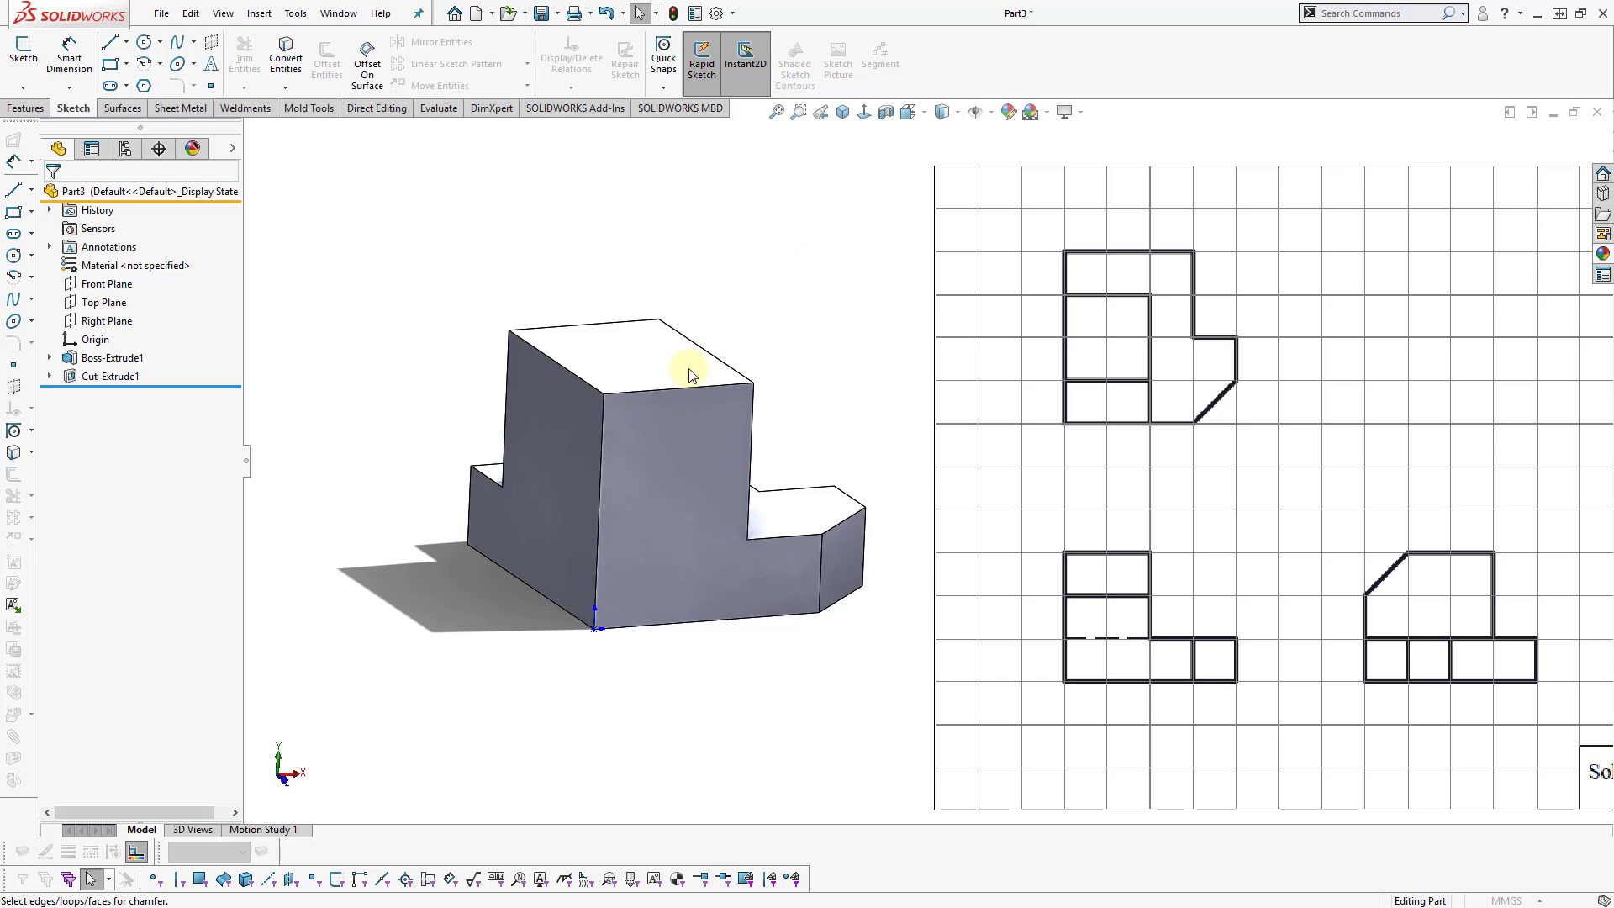
pyautogui.click(686, 390)
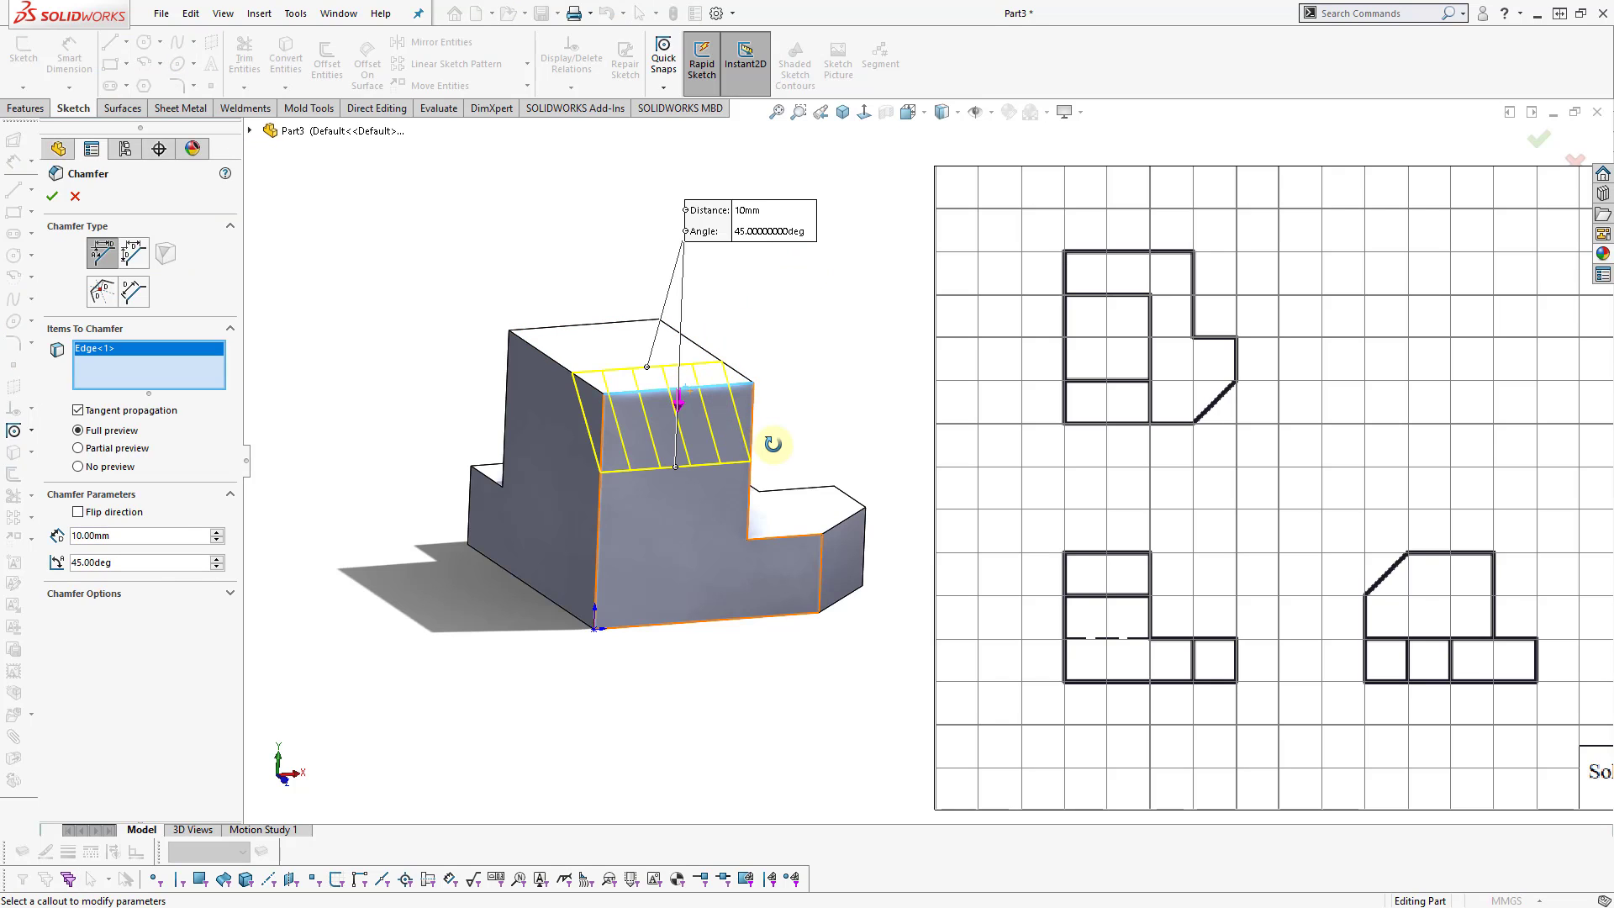
pyautogui.moveTo(782, 446); pyautogui.dragTo(799, 443, button='middle')
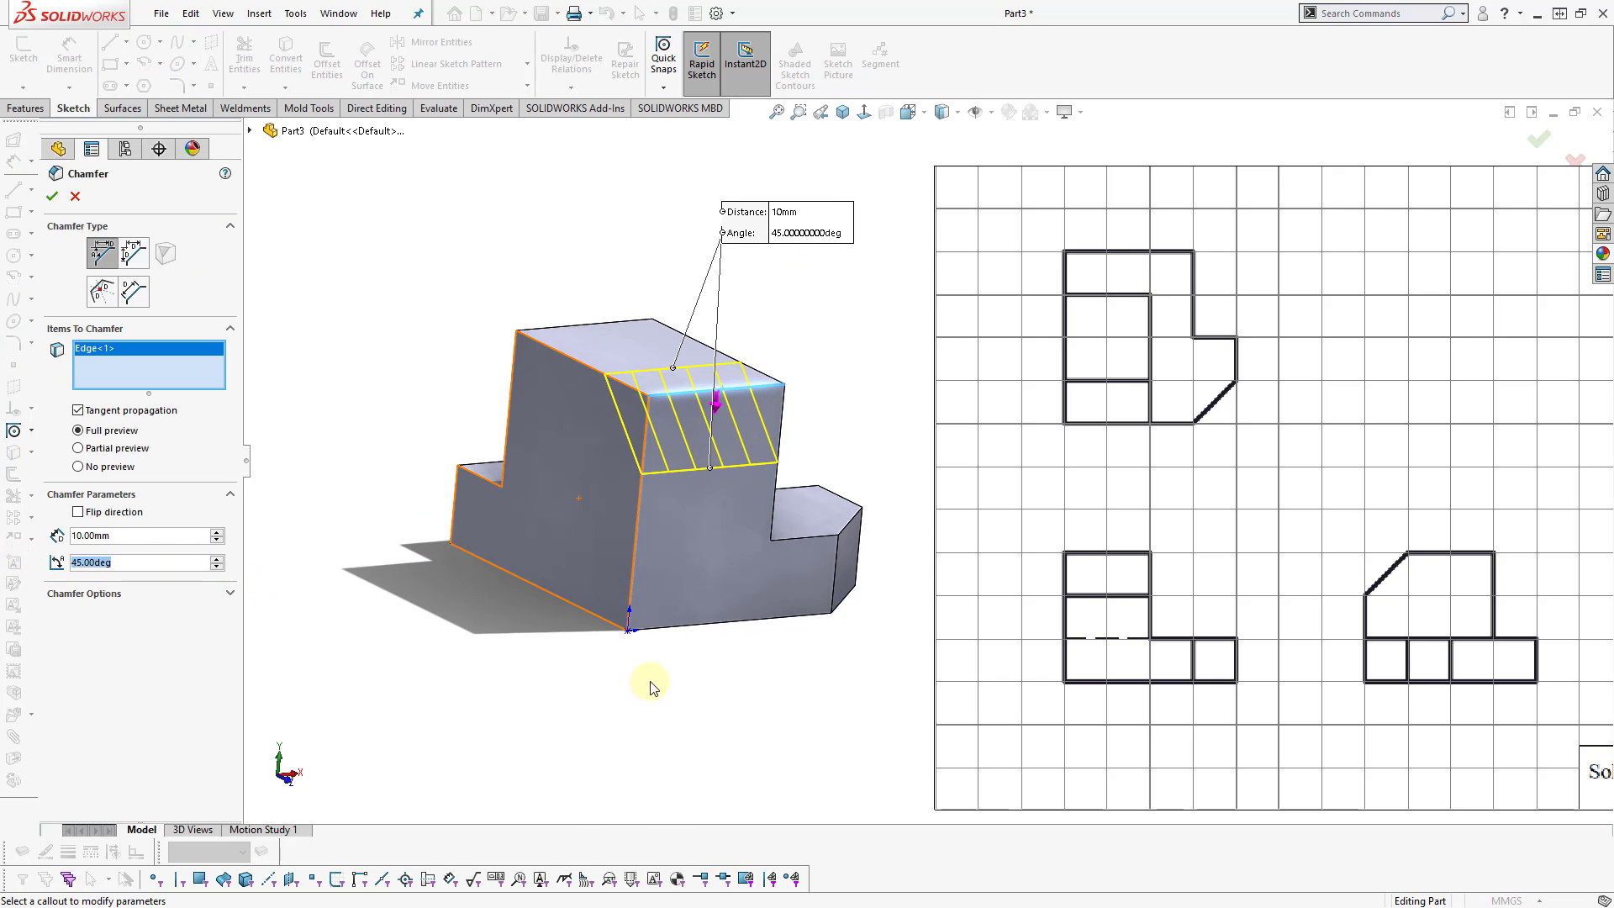
pyautogui.click(54, 196)
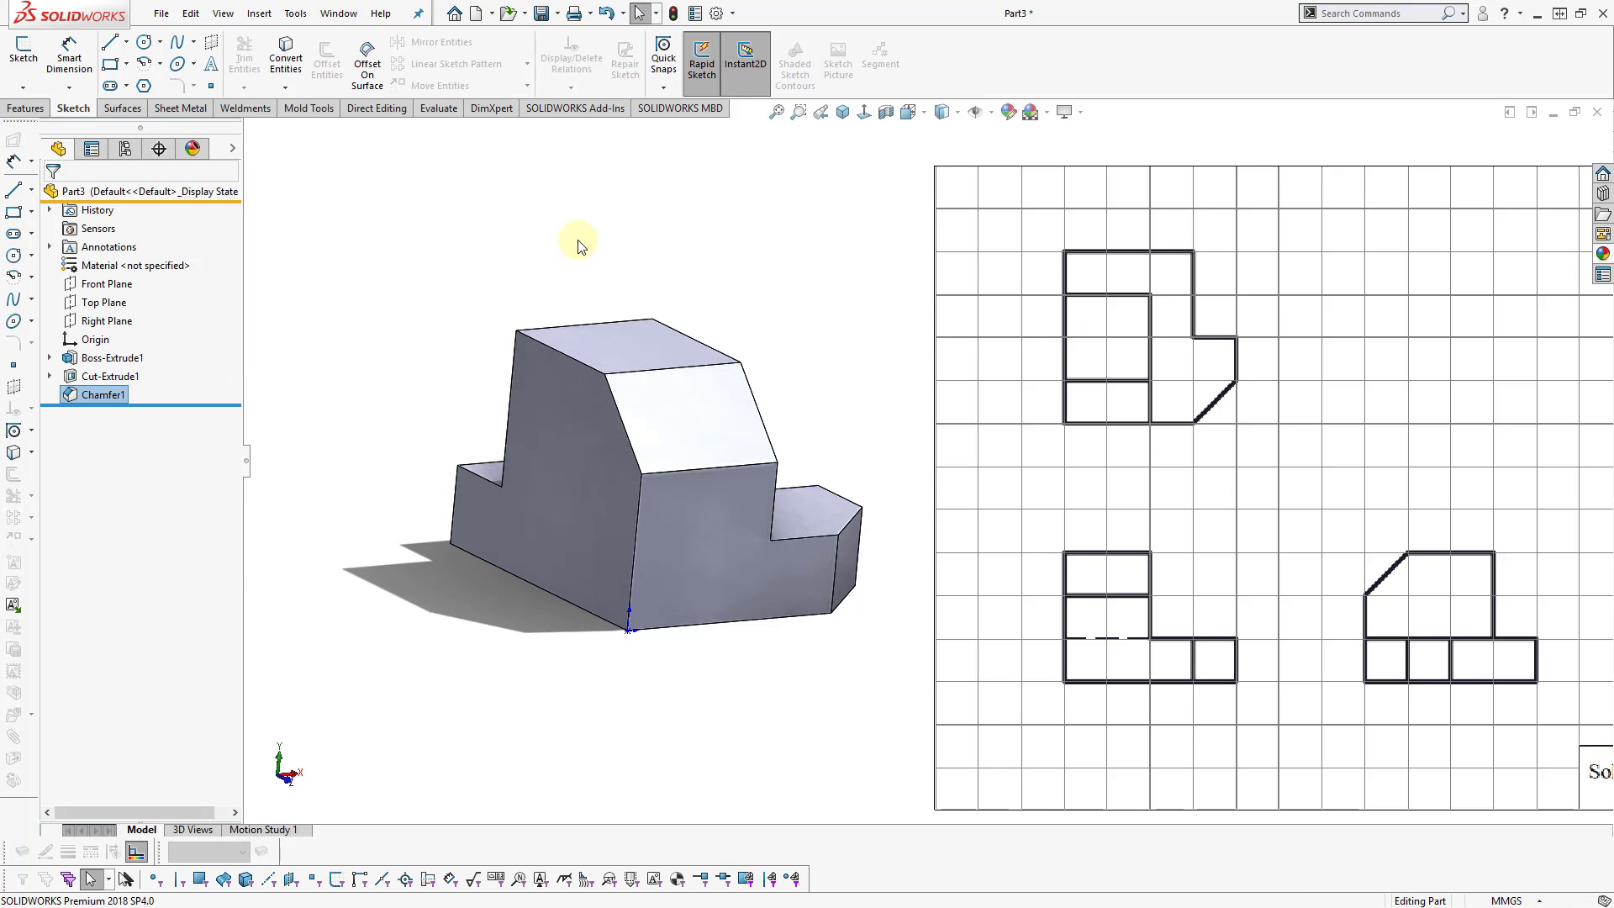
pyautogui.click(841, 113)
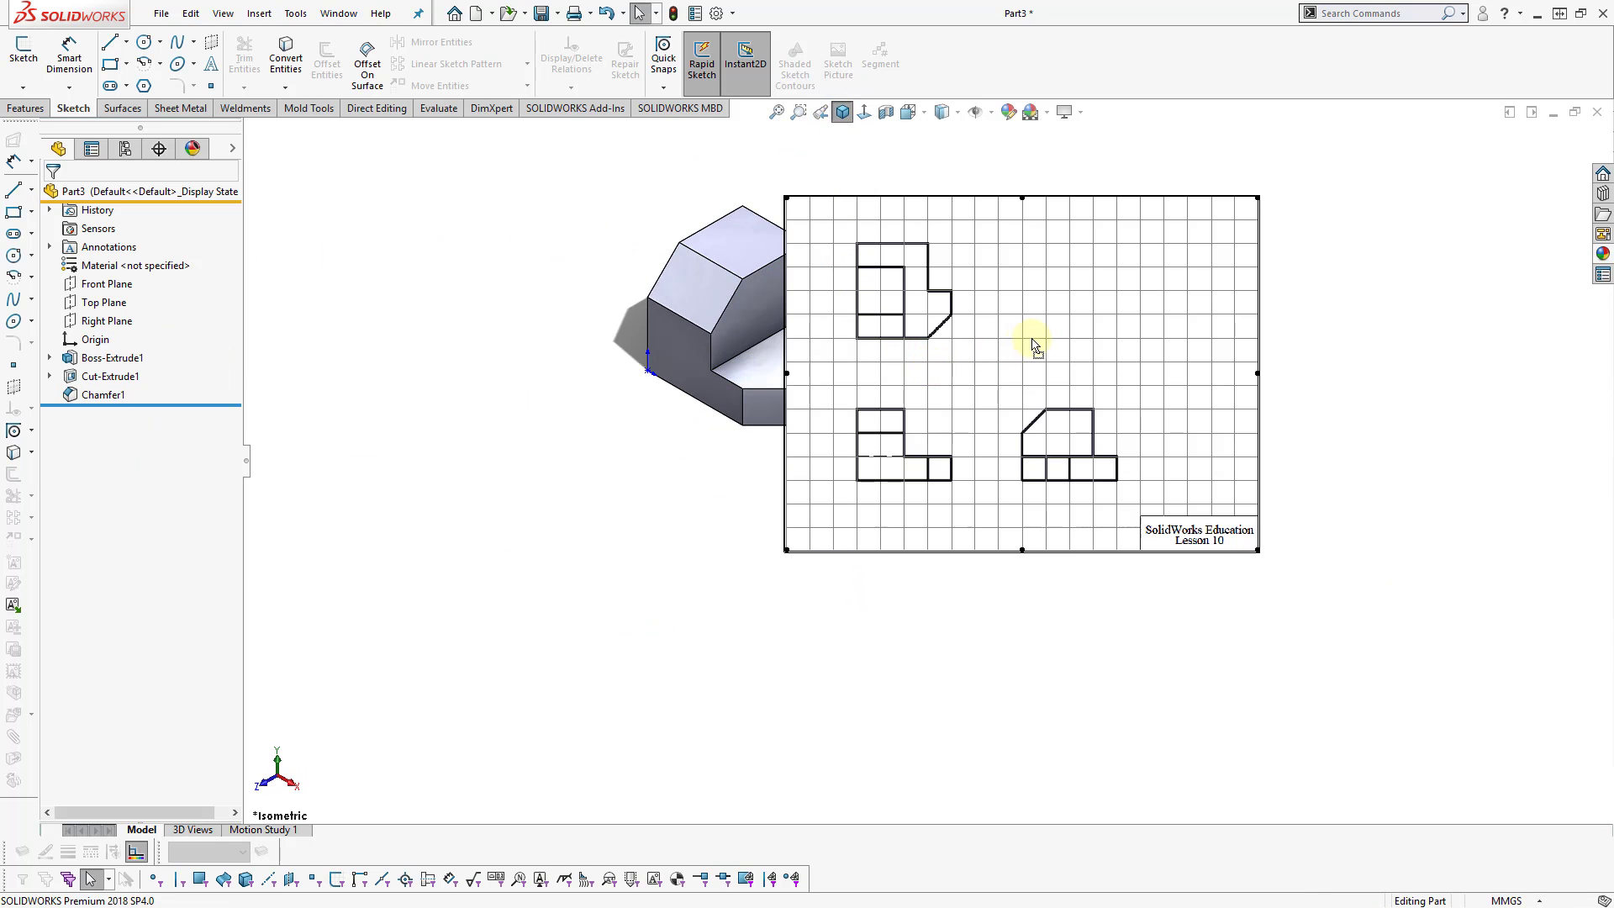
# View the model Normal To its face and set the Lesson 10 picture beside it
pyautogui.click(891, 220)
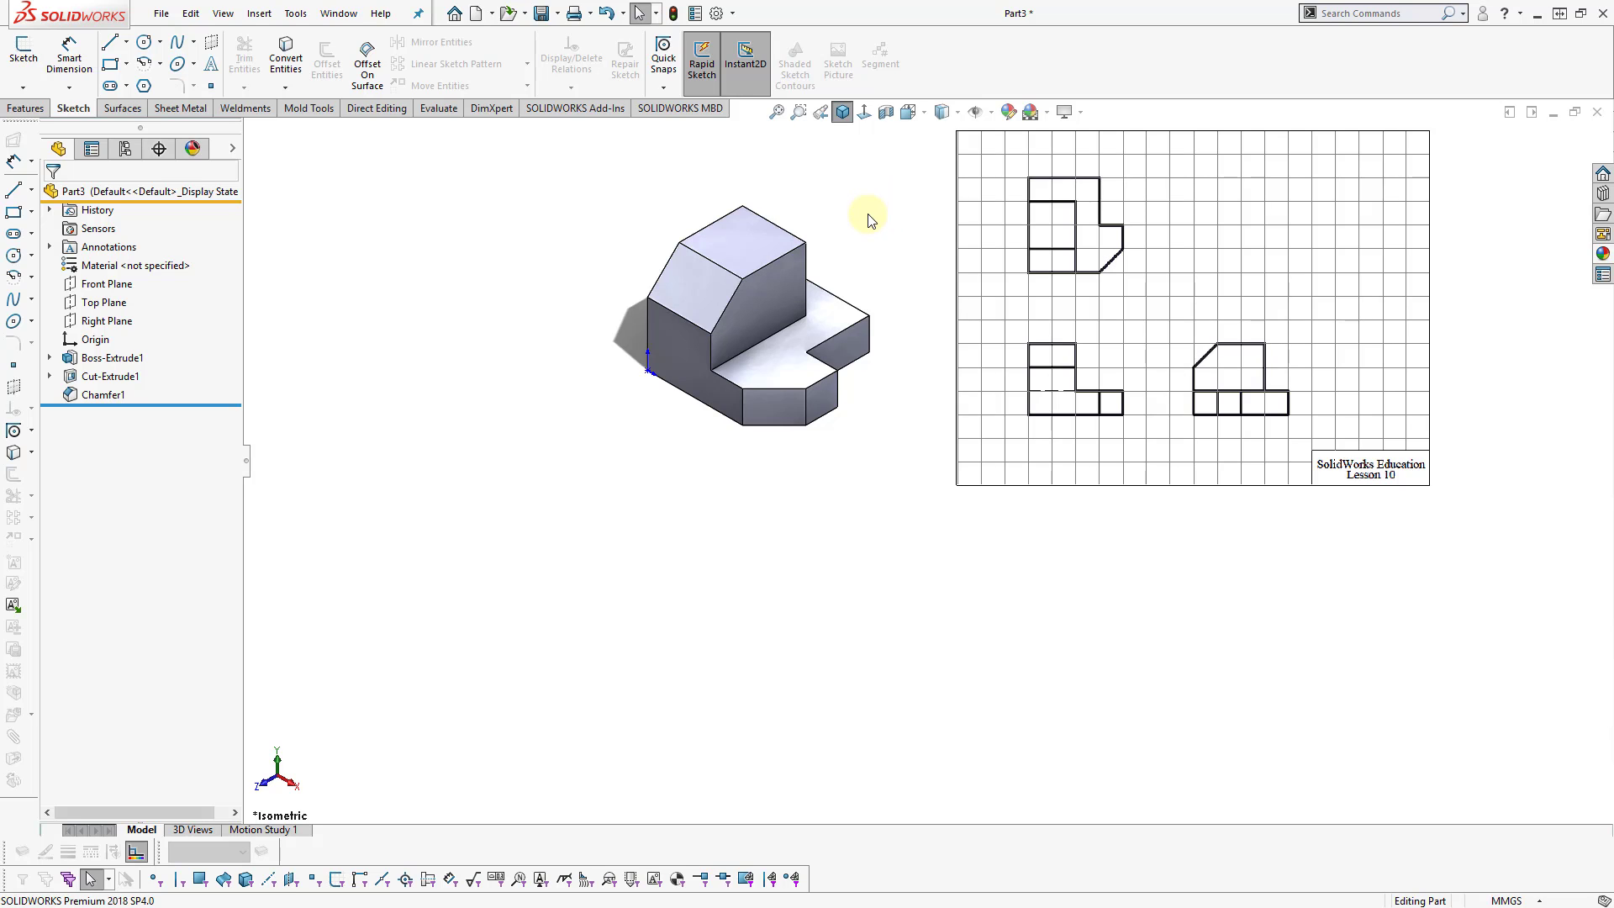
pyautogui.click(749, 317)
pyautogui.hotkey('ctrl', '8')
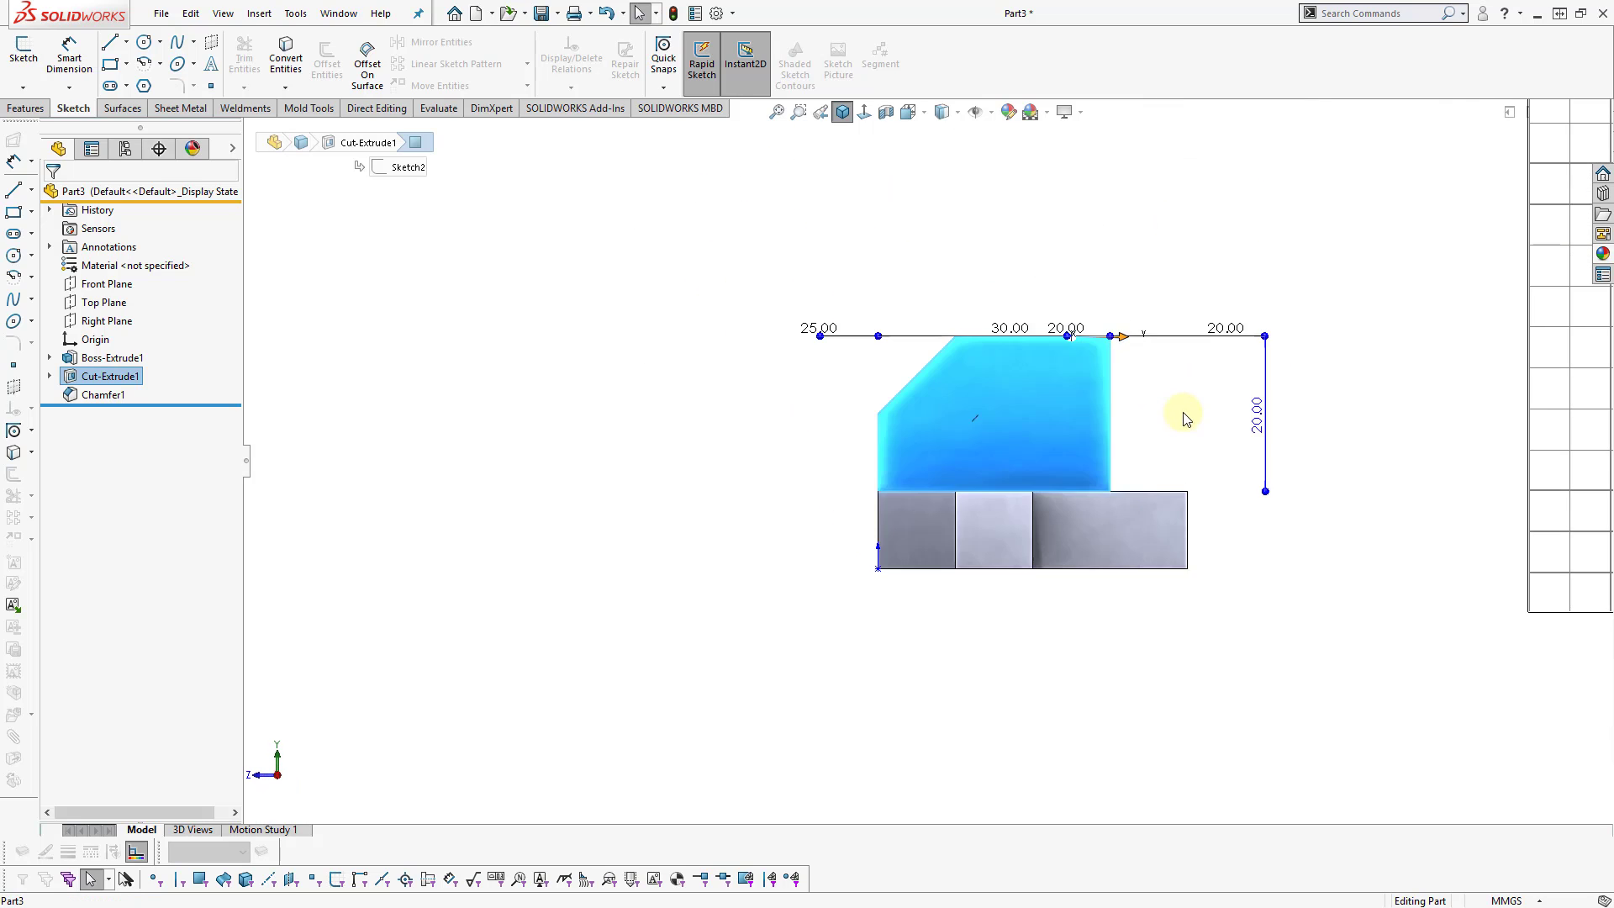
pyautogui.moveTo(1182, 465); pyautogui.dragTo(1031, 498)
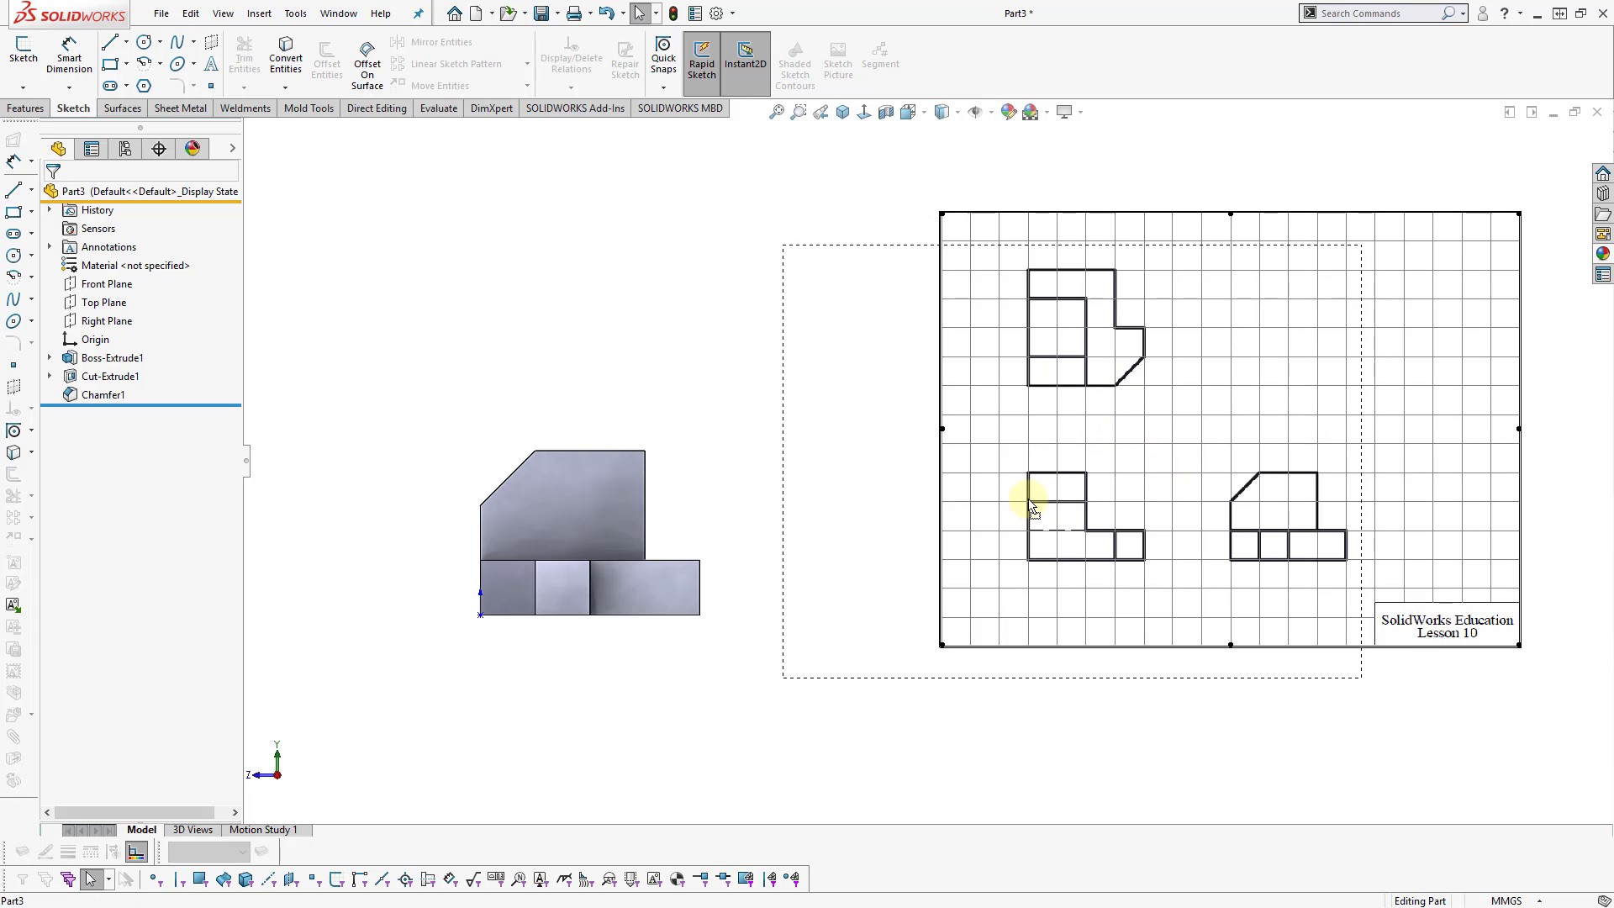
pyautogui.click(731, 357)
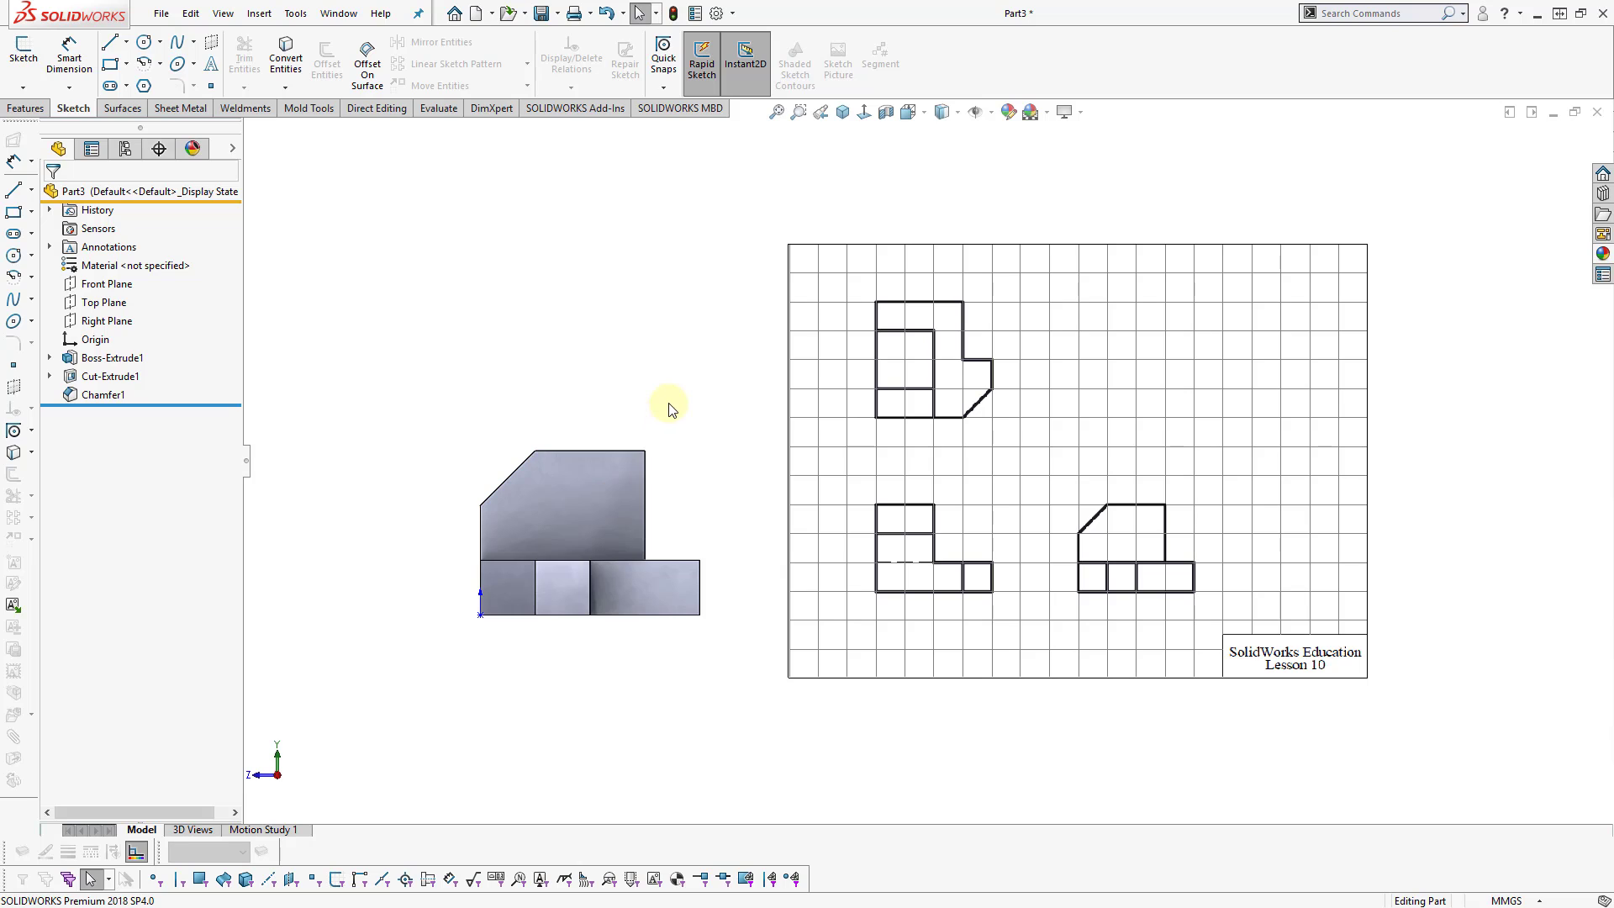
# Cycle through front, side, top and bottom views (Ctrl+1/4/5/6), ending in isometric (Ctrl+7)
pyautogui.hotkey('ctrl', '1')
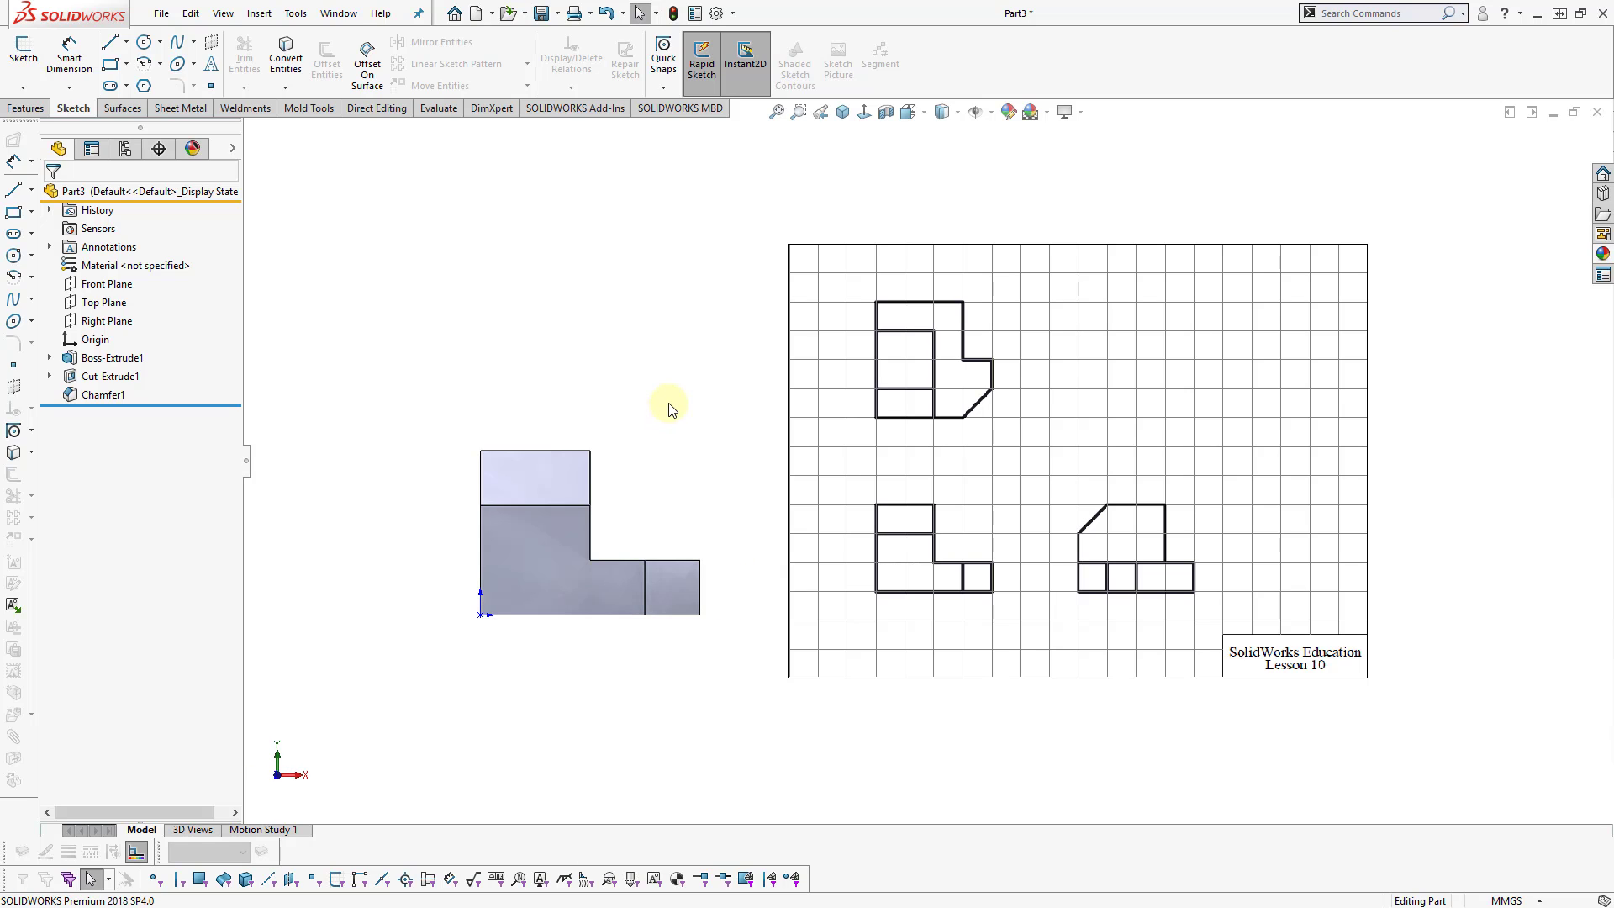
pyautogui.hotkey('ctrl', '4')
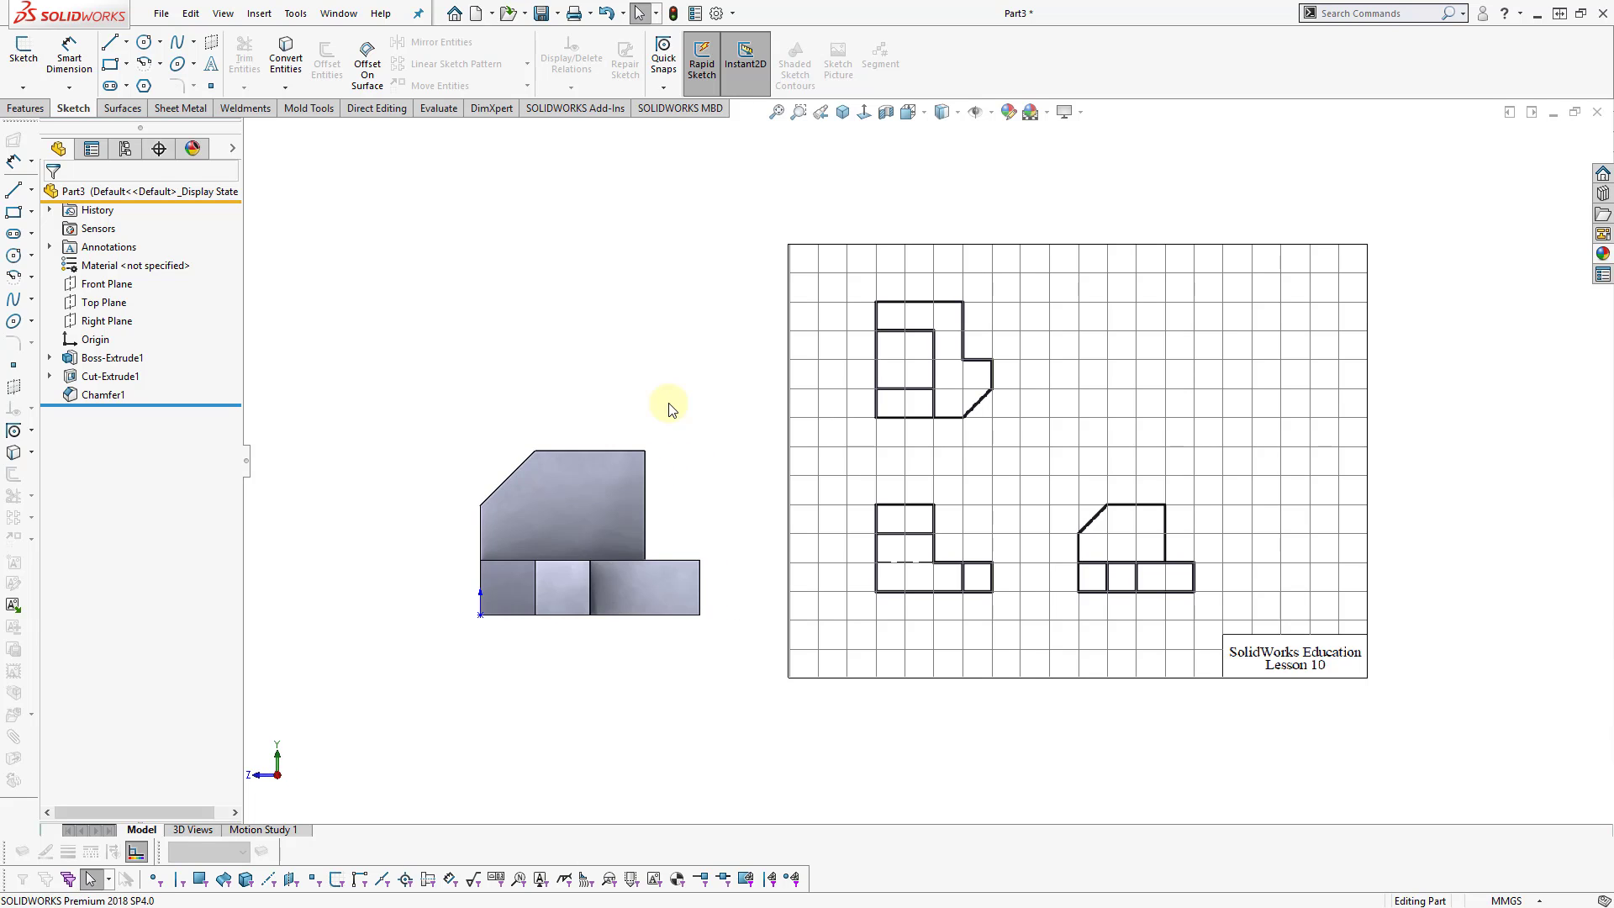
pyautogui.hotkey('ctrl', '5')
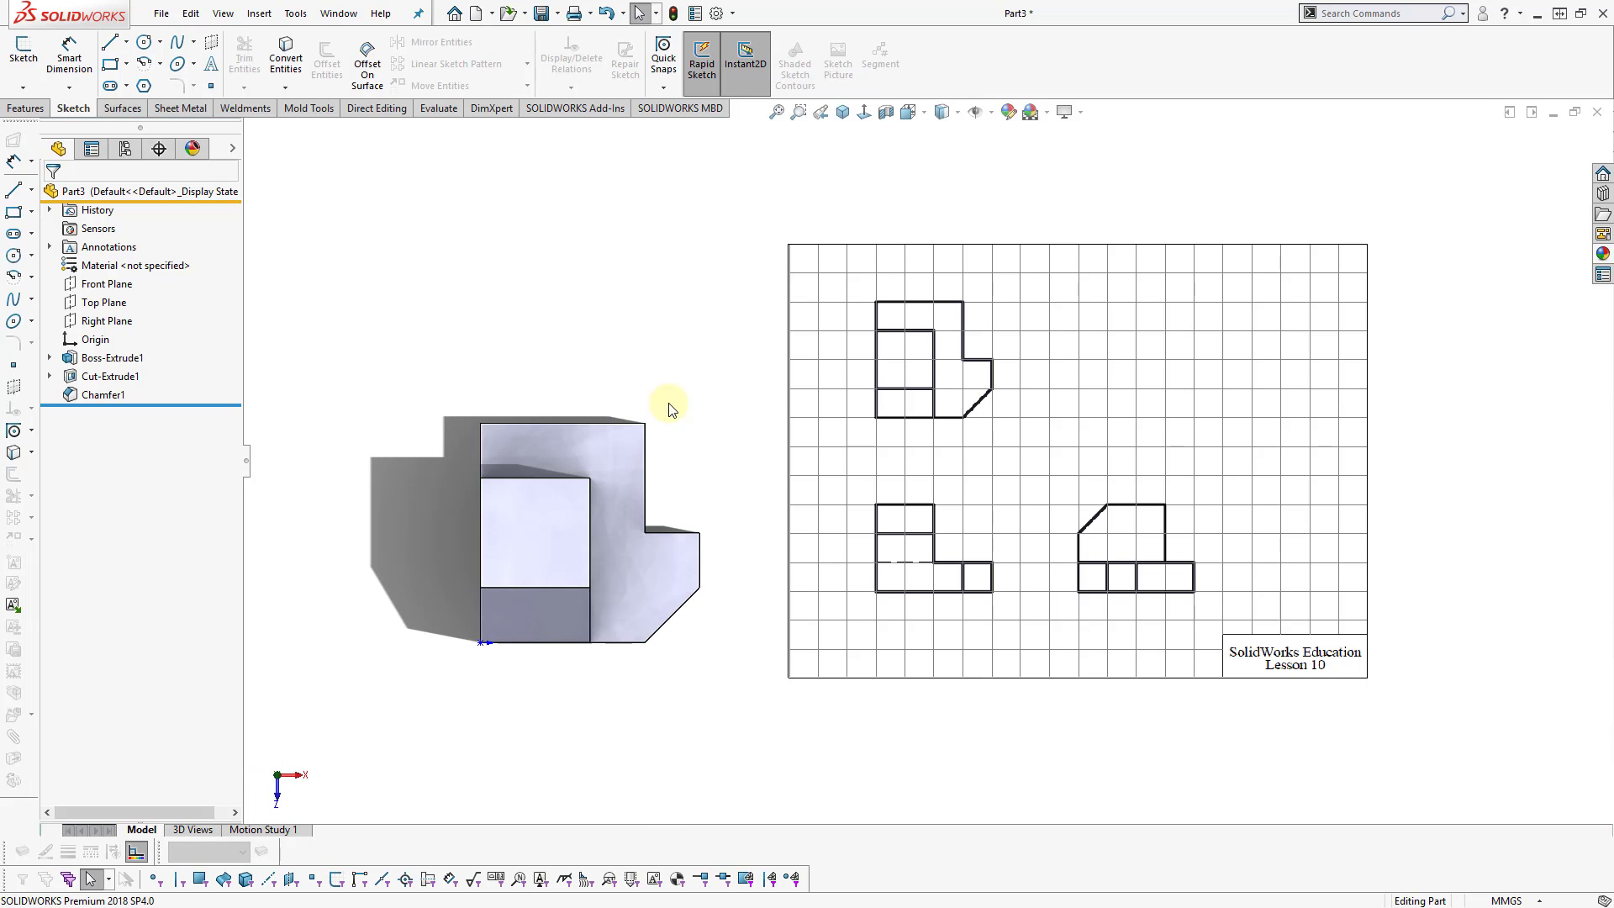
pyautogui.hotkey('ctrl', '6')
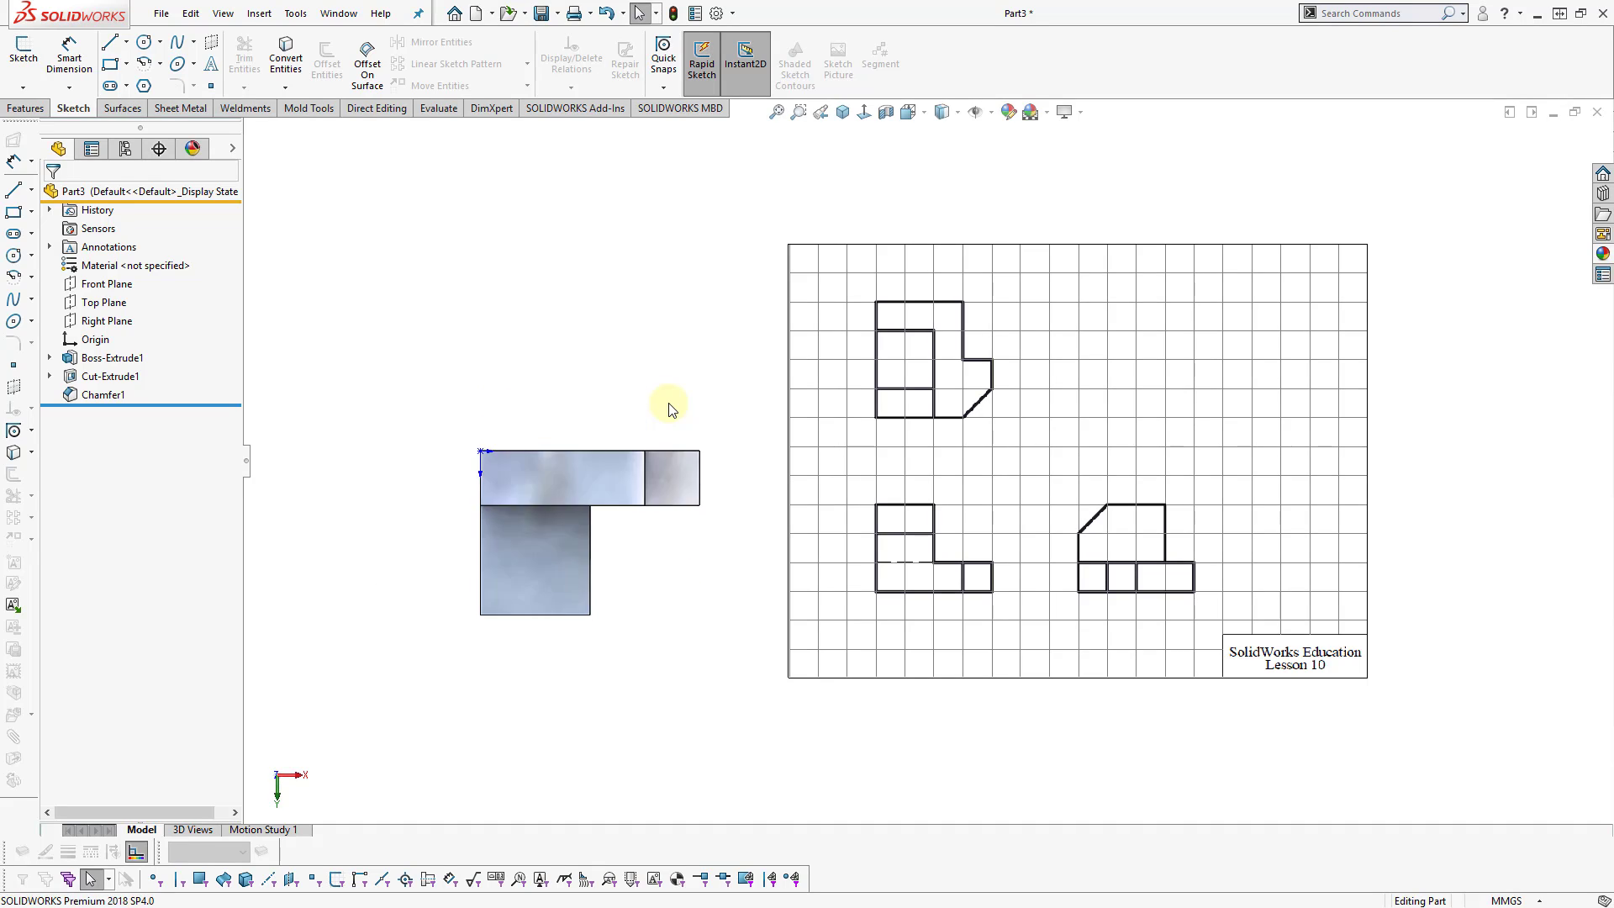
pyautogui.hotkey('ctrl', '1')
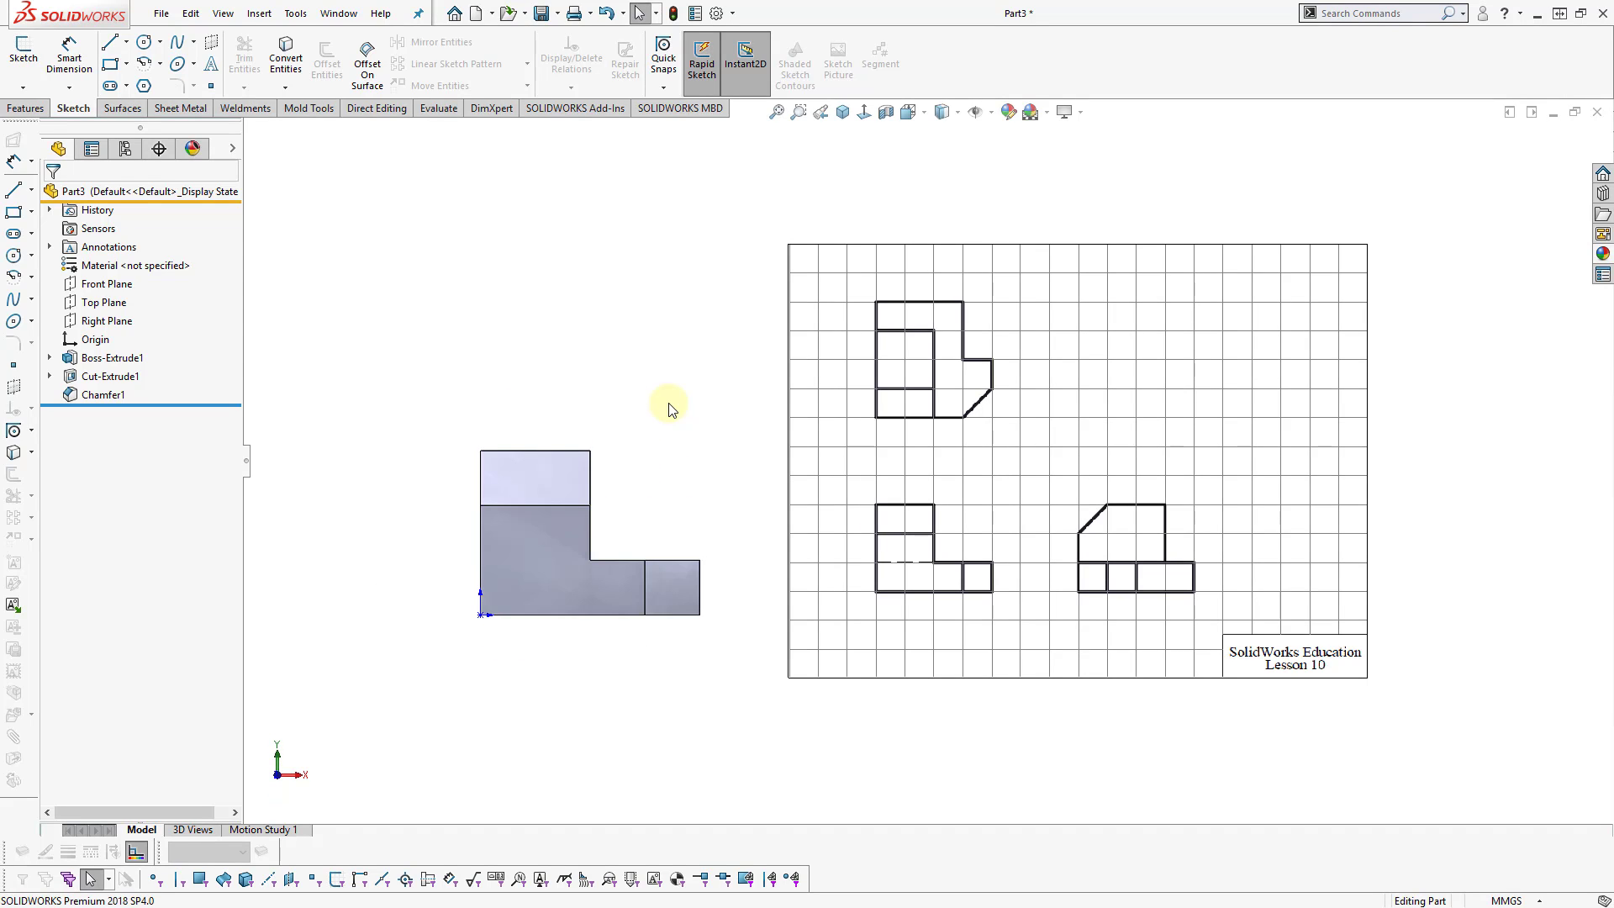
pyautogui.hotkey('ctrl', '7')
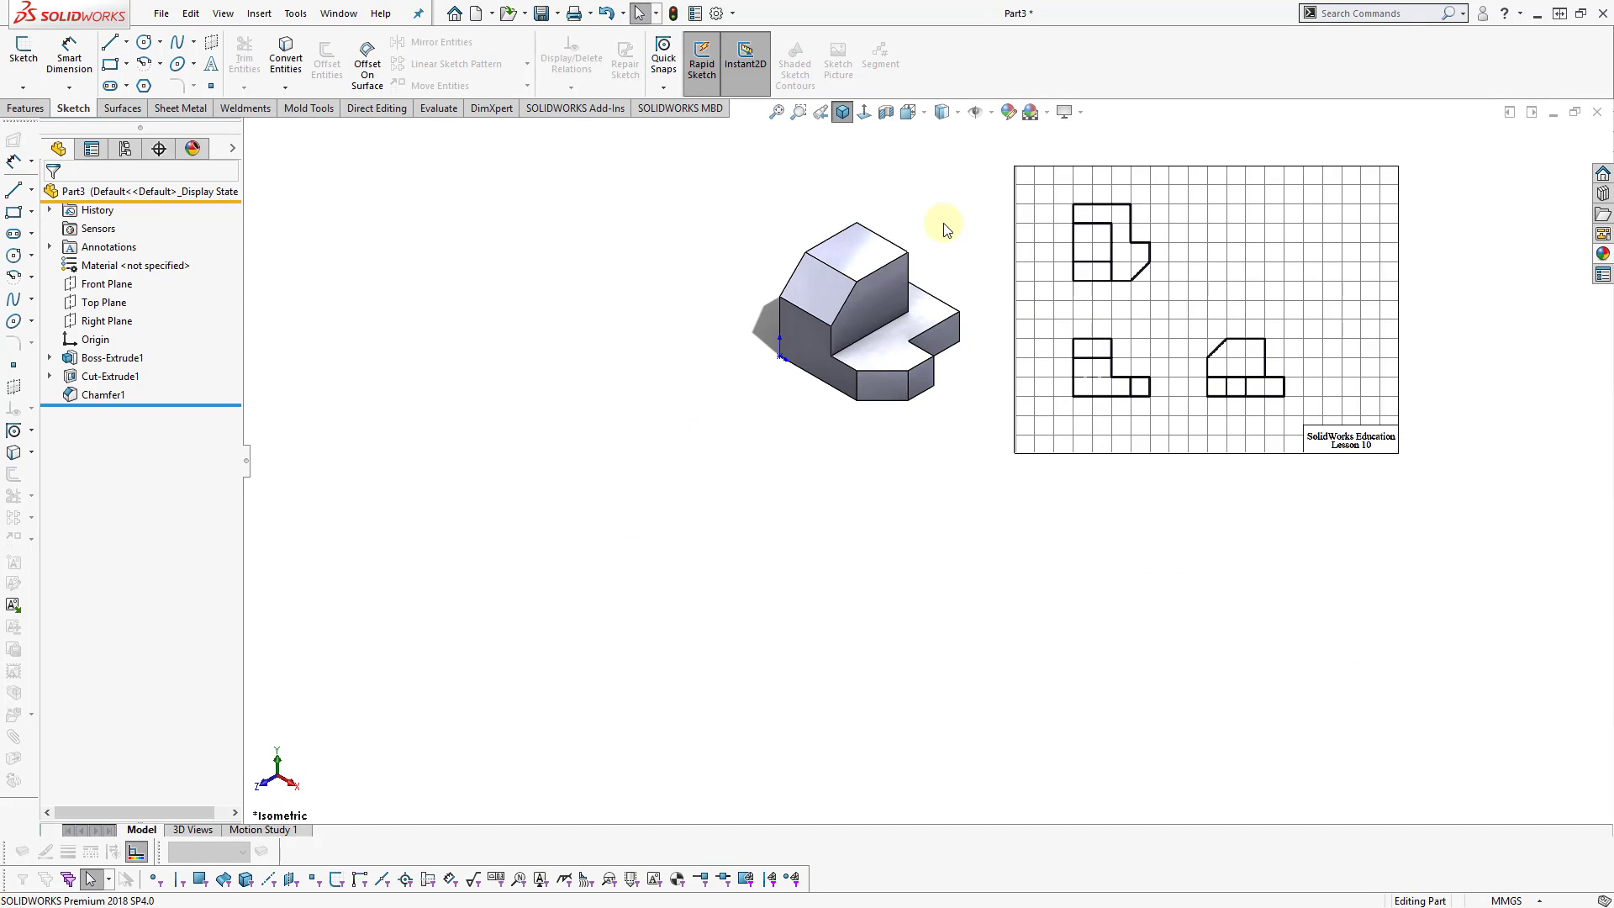